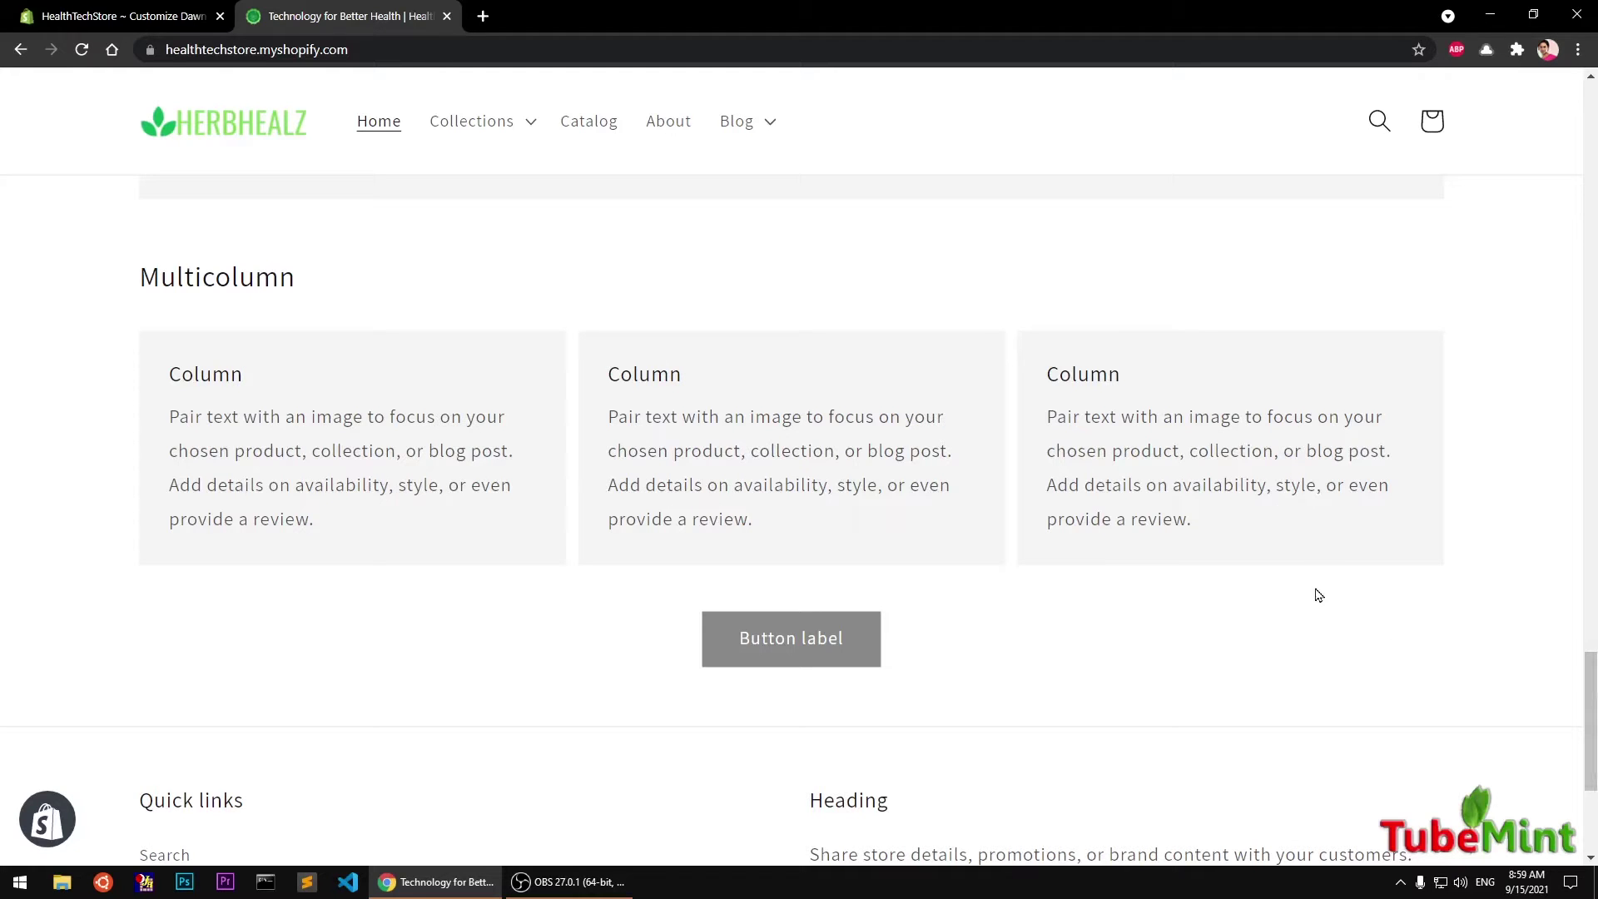
- Bring the browser back into focus and go to Online Store > Themes in the Shopify admin
click(1400, 882)
click(1389, 704)
scroll(1299, 655, up, 12)
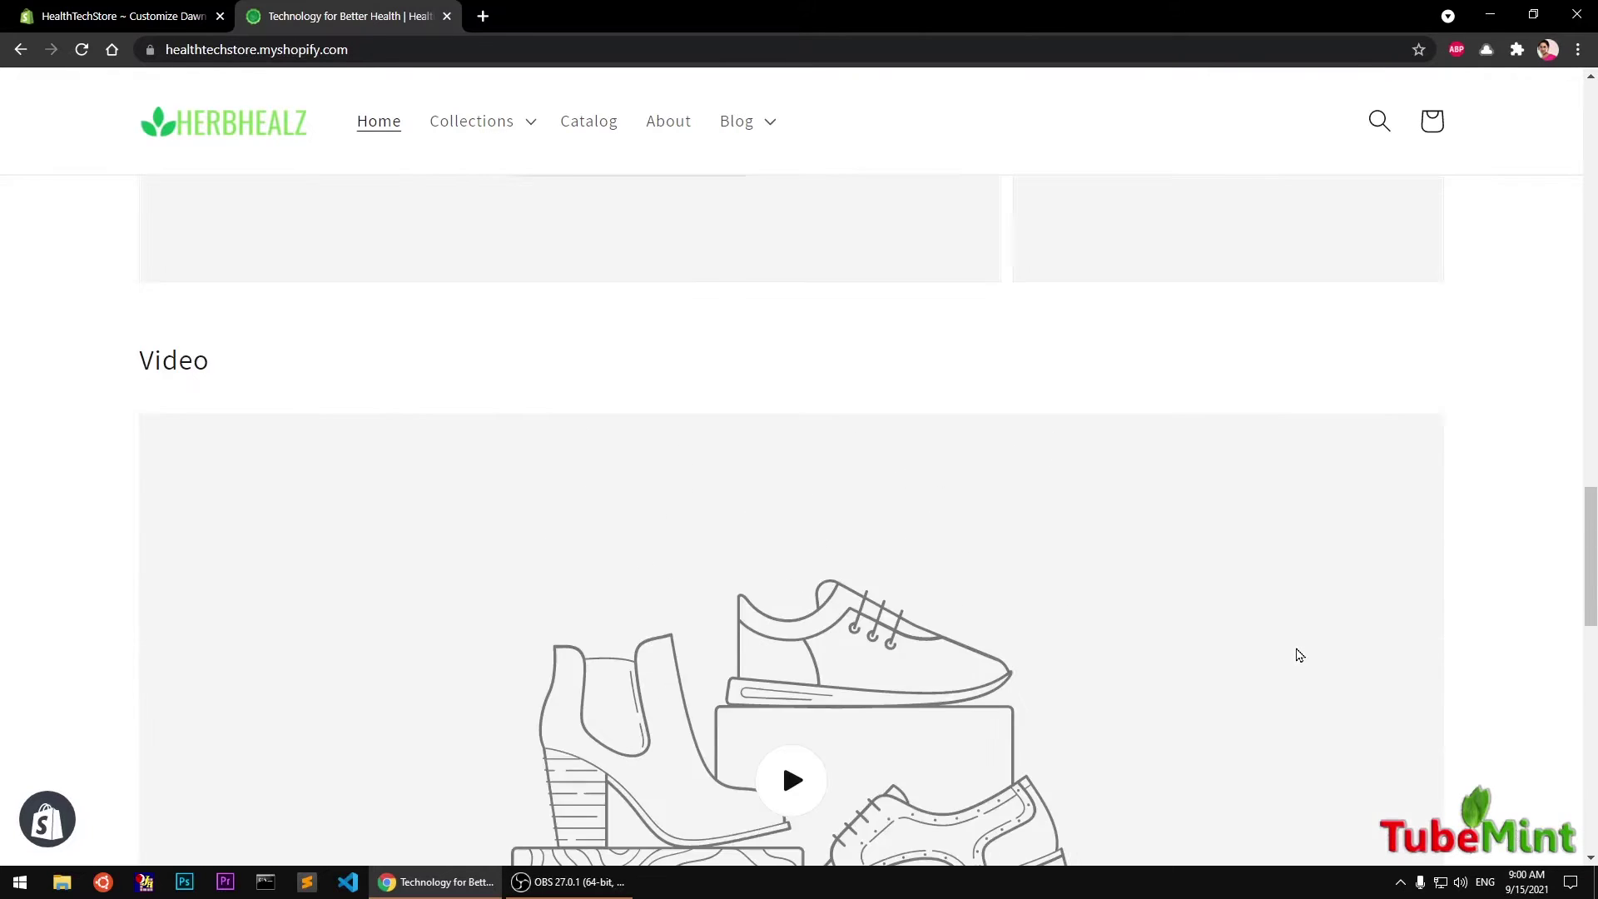
scroll(1297, 655, up, 20)
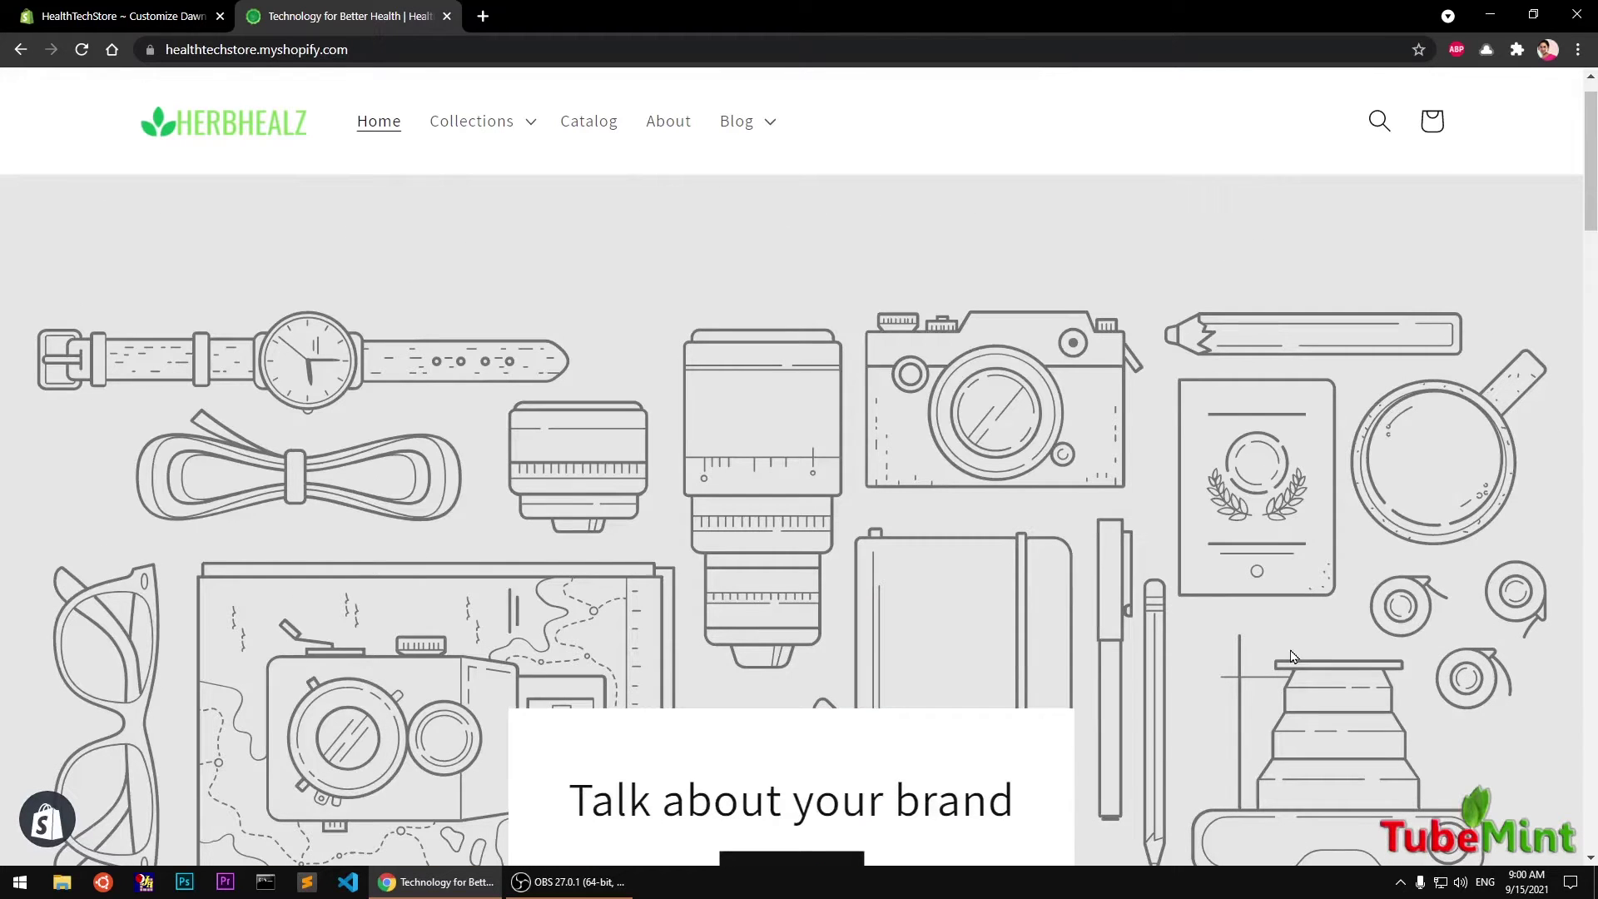
click(165, 18)
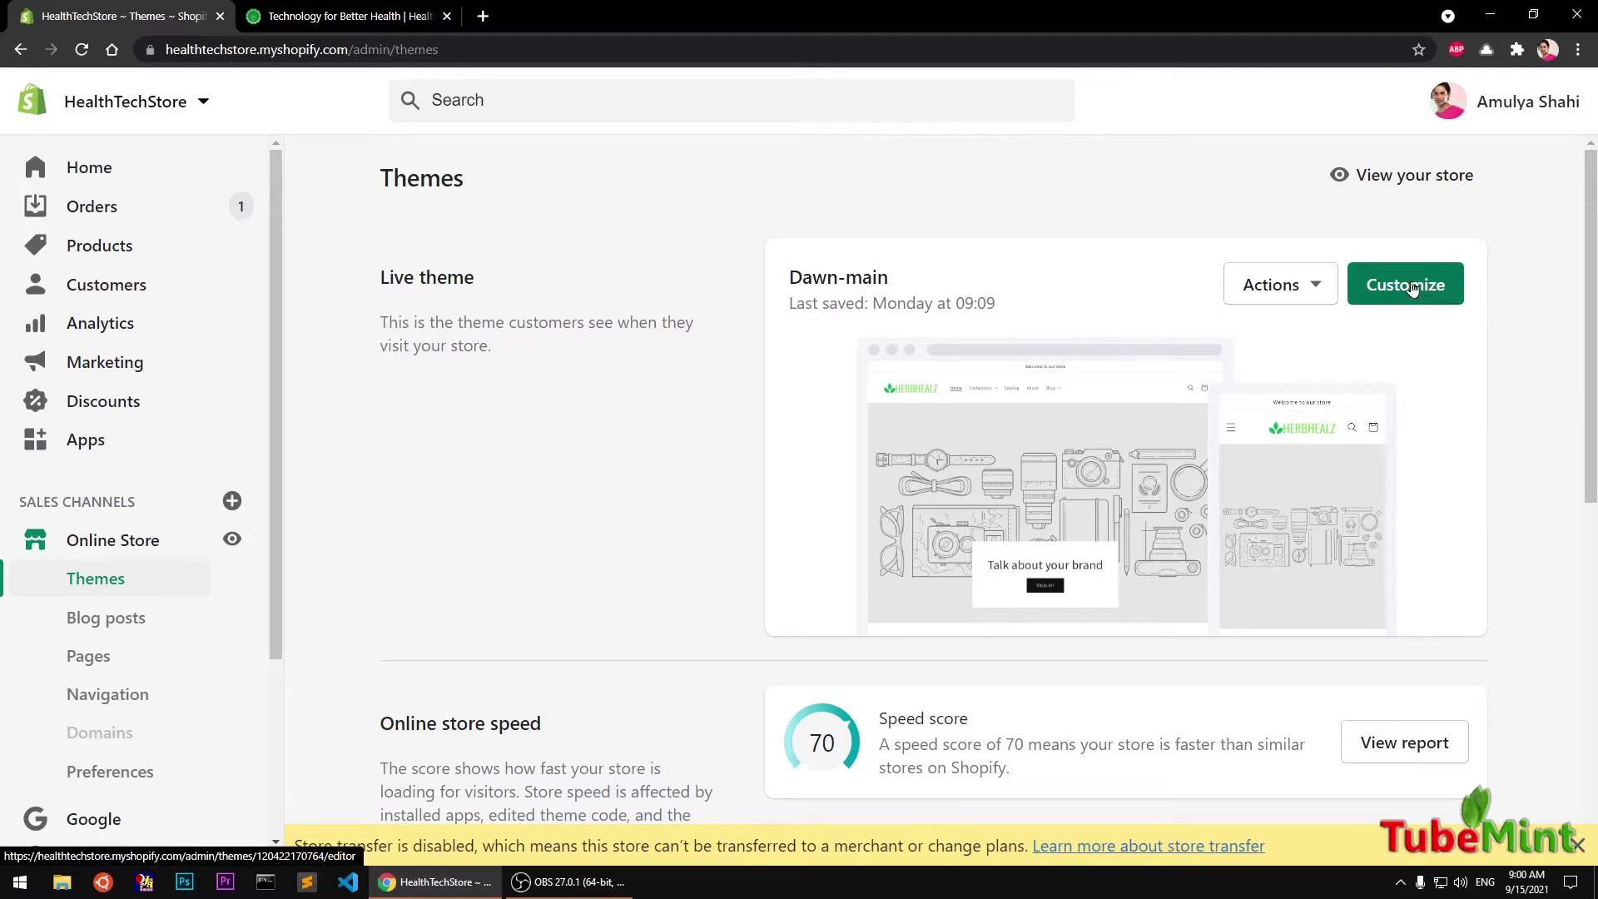
click(140, 549)
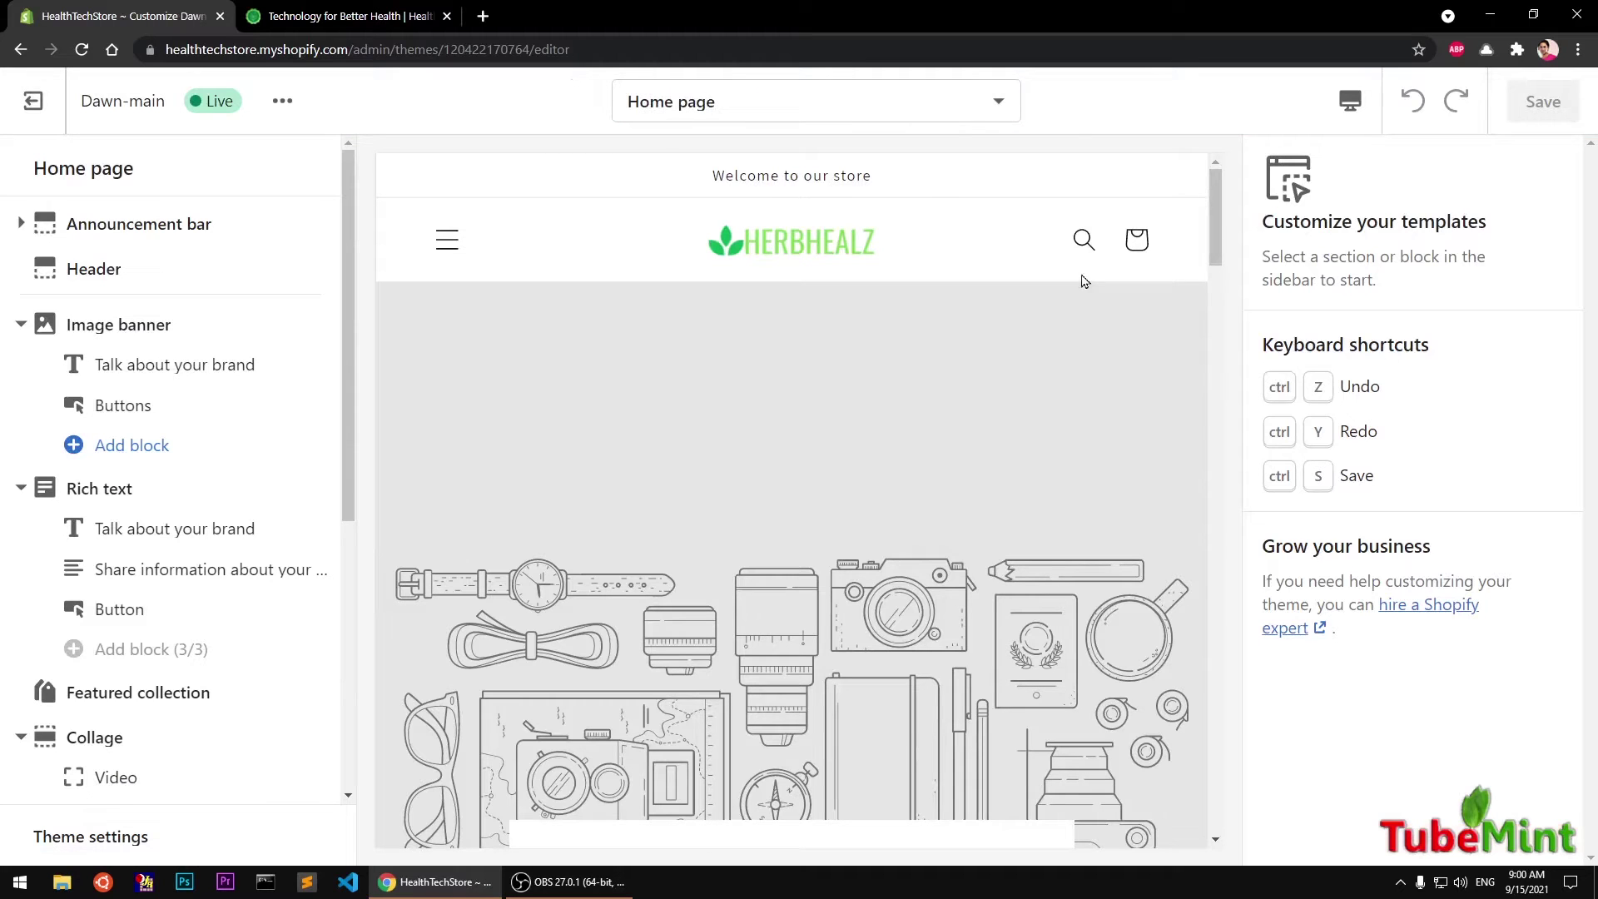
click(965, 106)
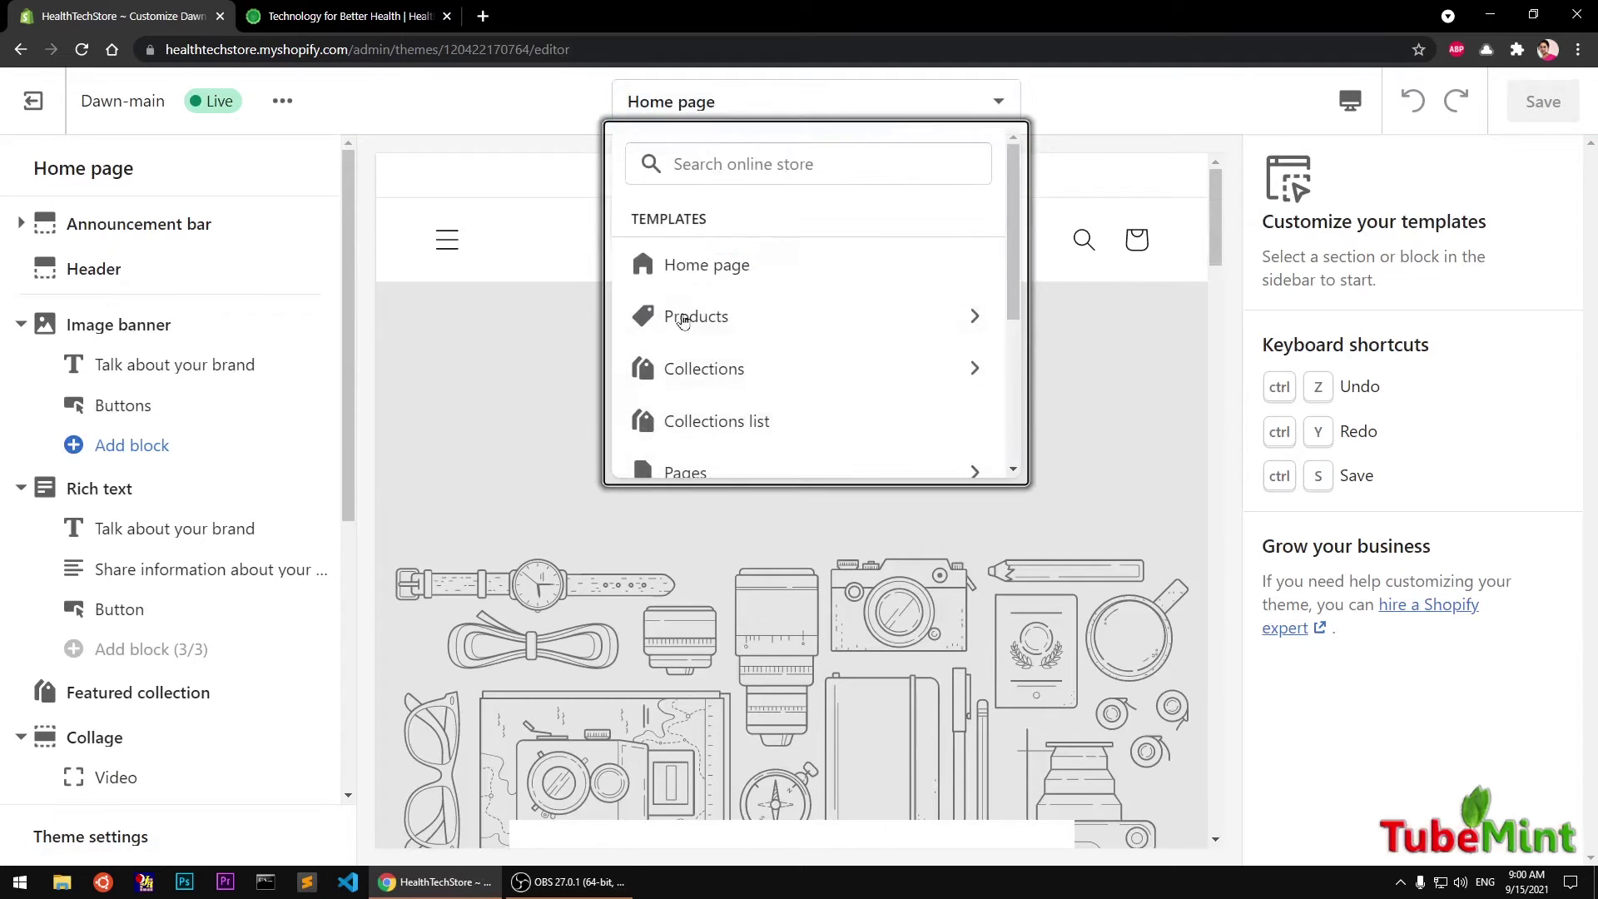
click(720, 263)
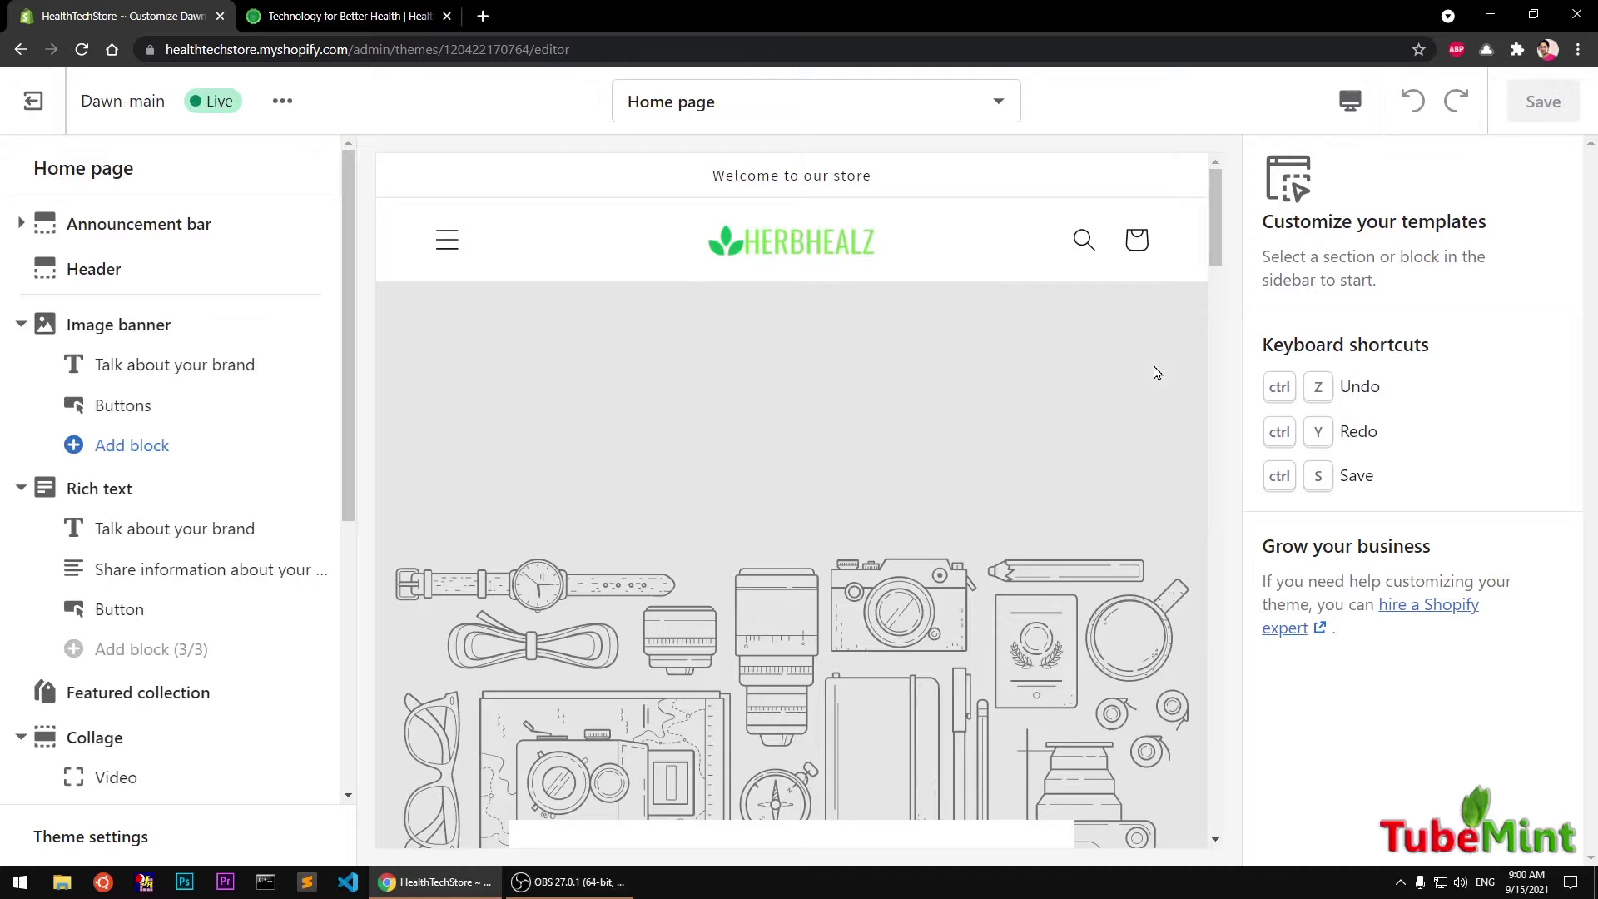
click(945, 103)
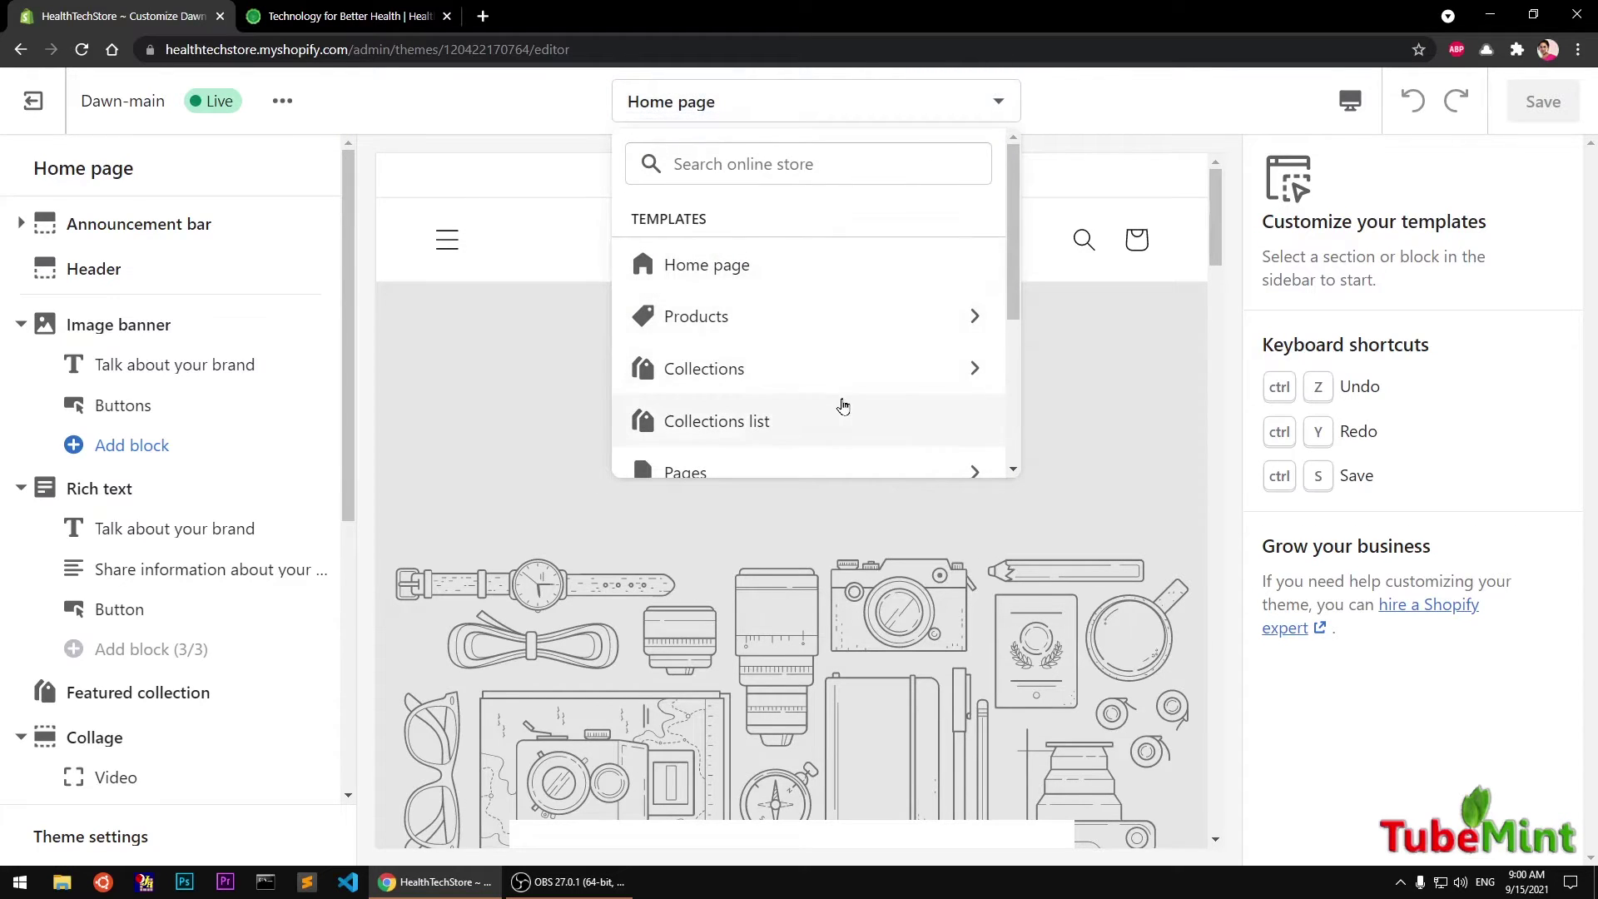
scroll(938, 392, down, 2)
scroll(941, 392, down, 2)
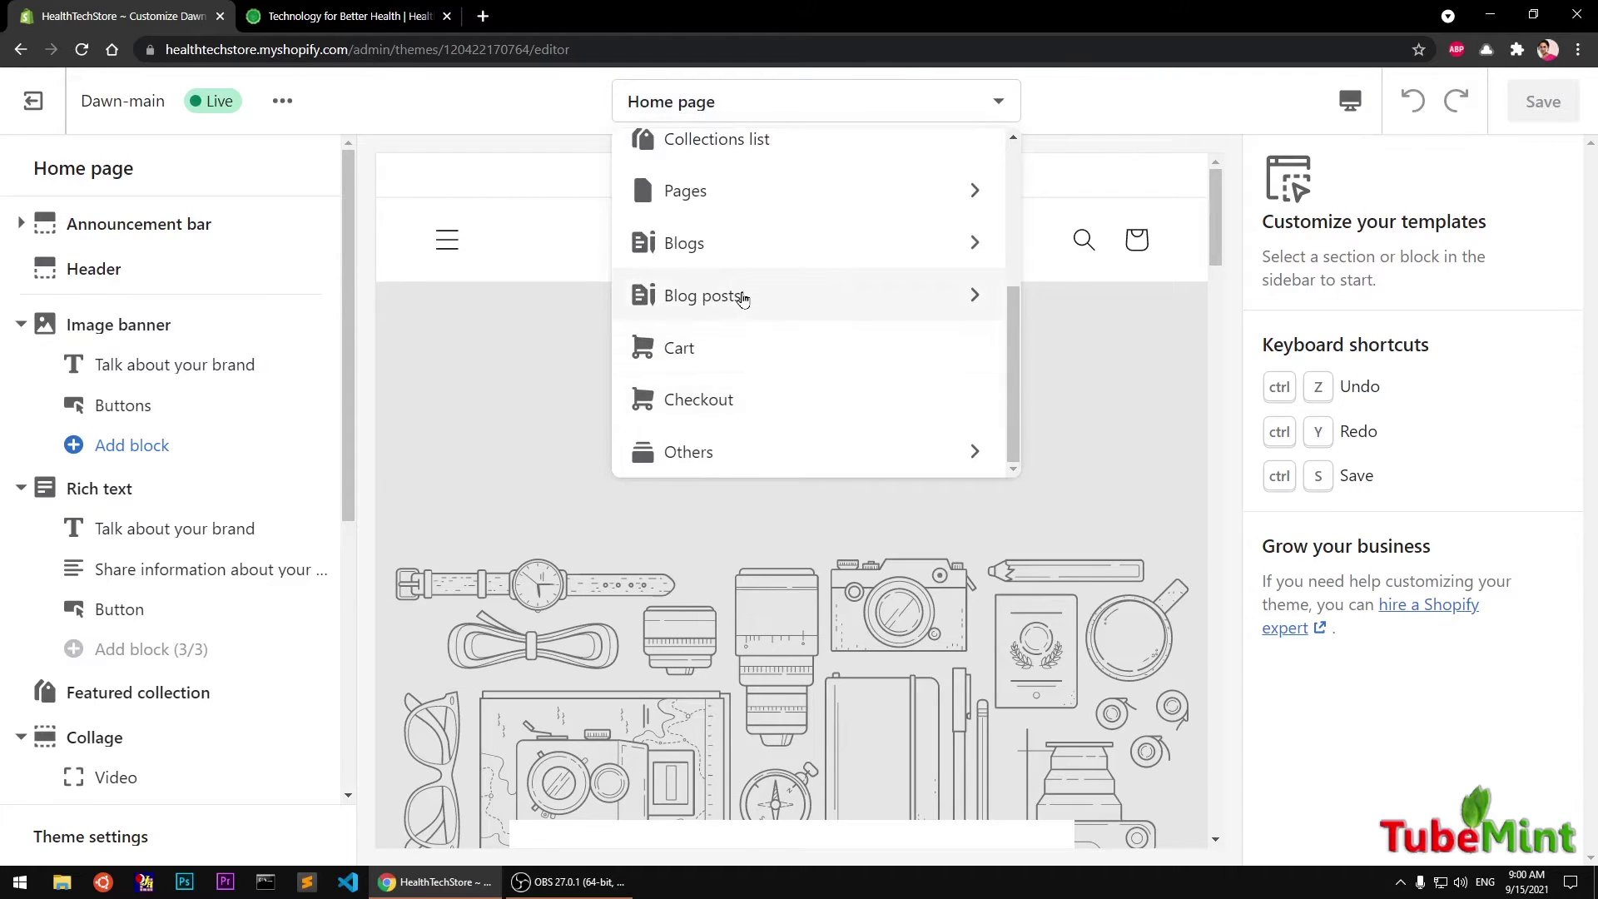
scroll(743, 299, up, 1)
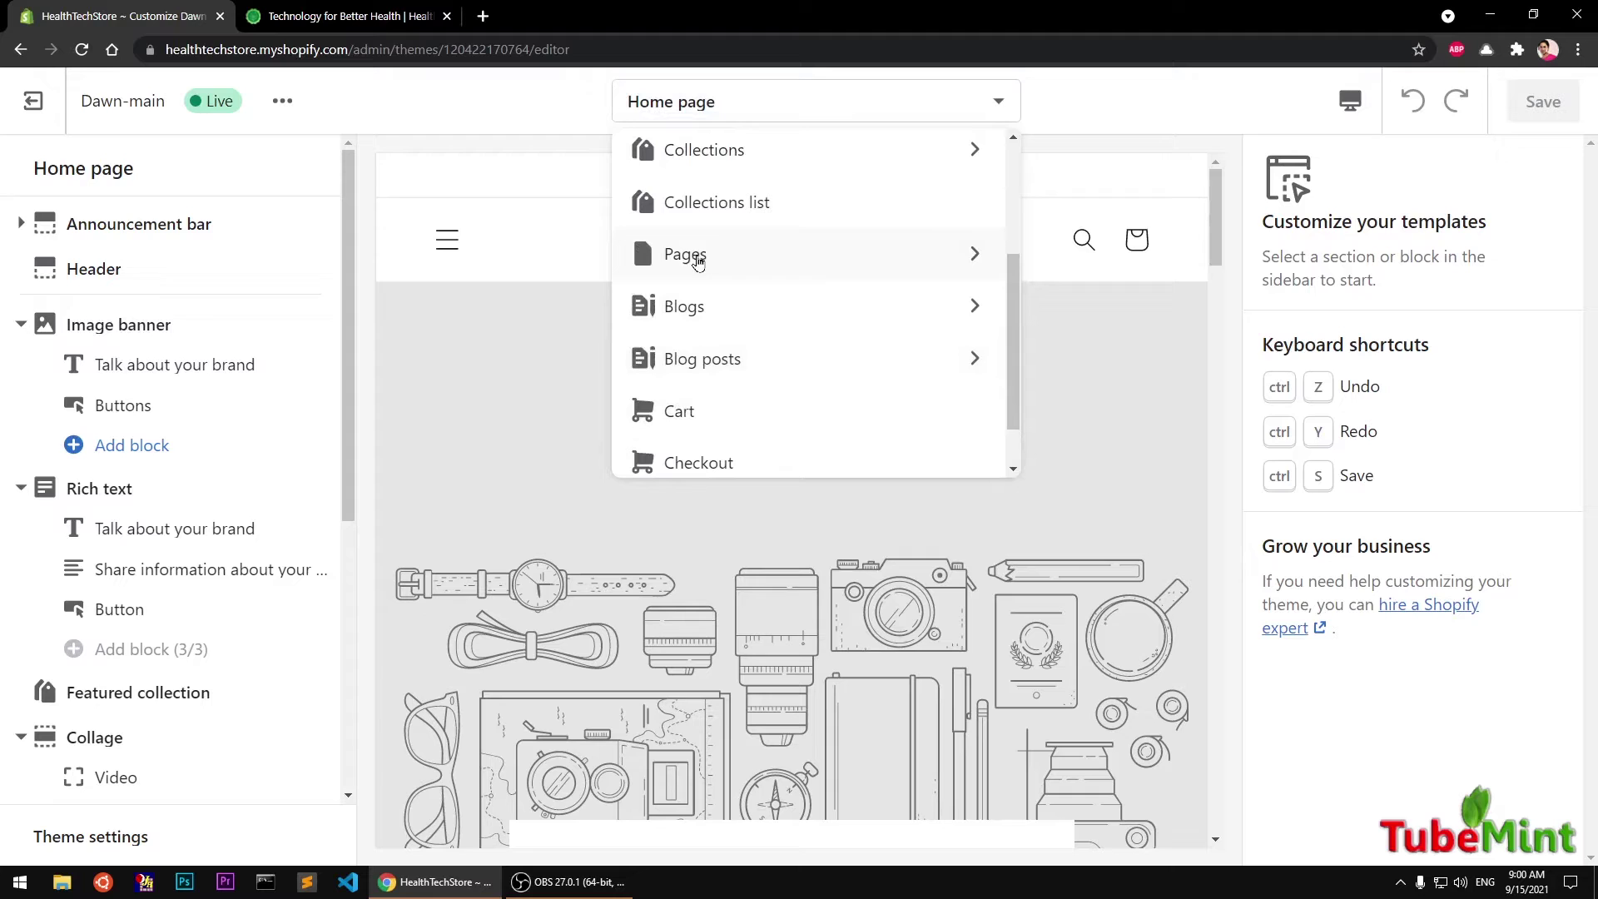
scroll(816, 302, up, 2)
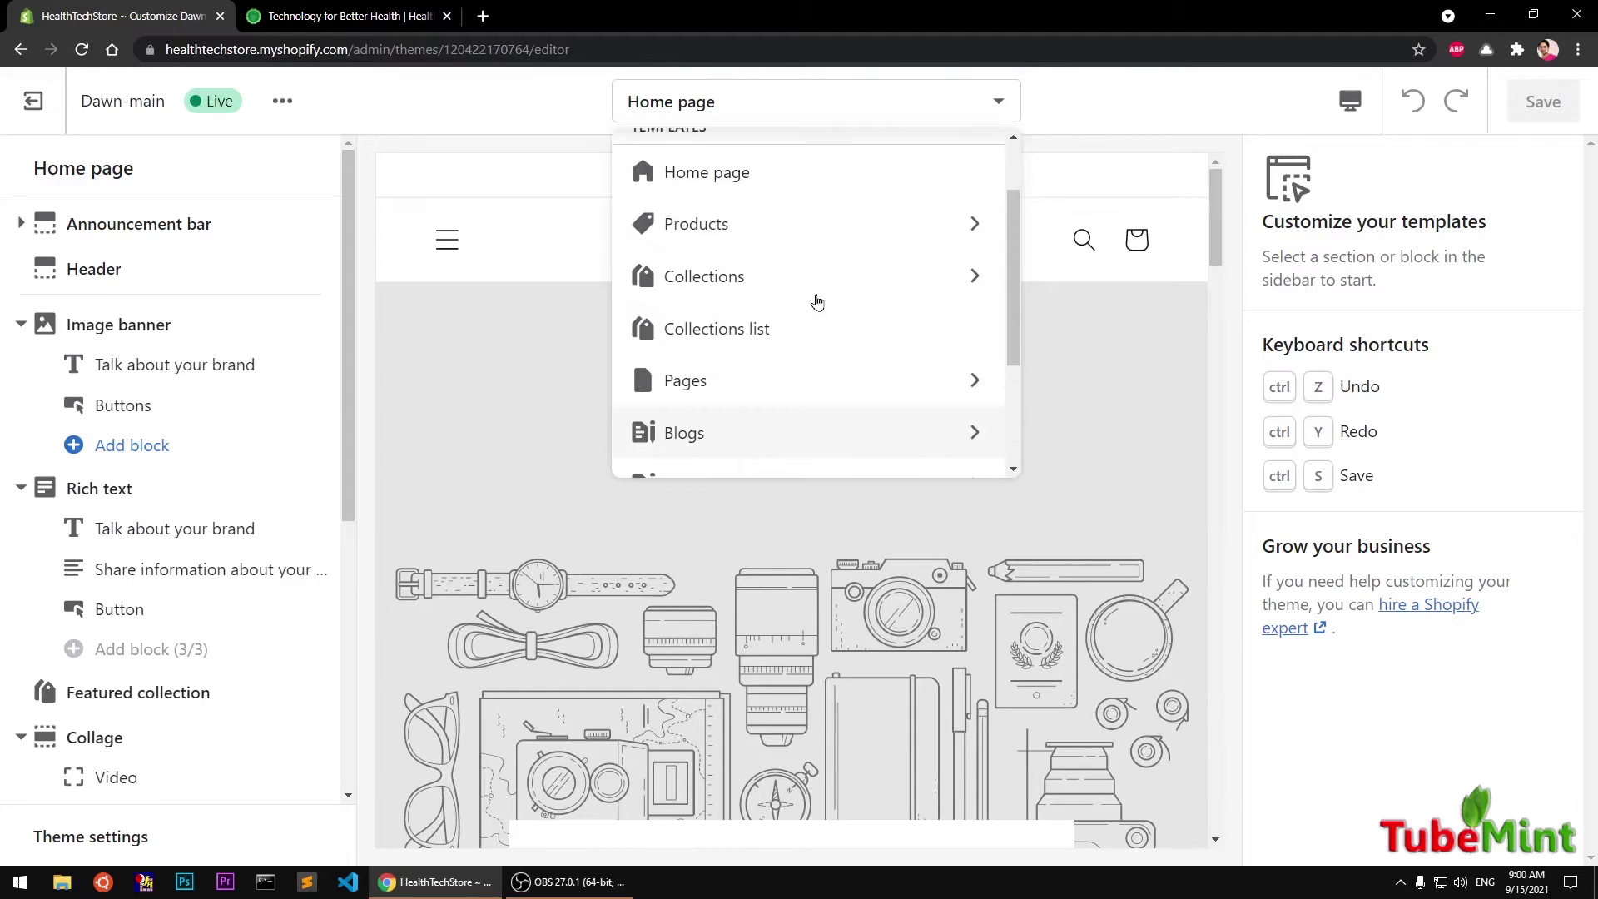
click(727, 179)
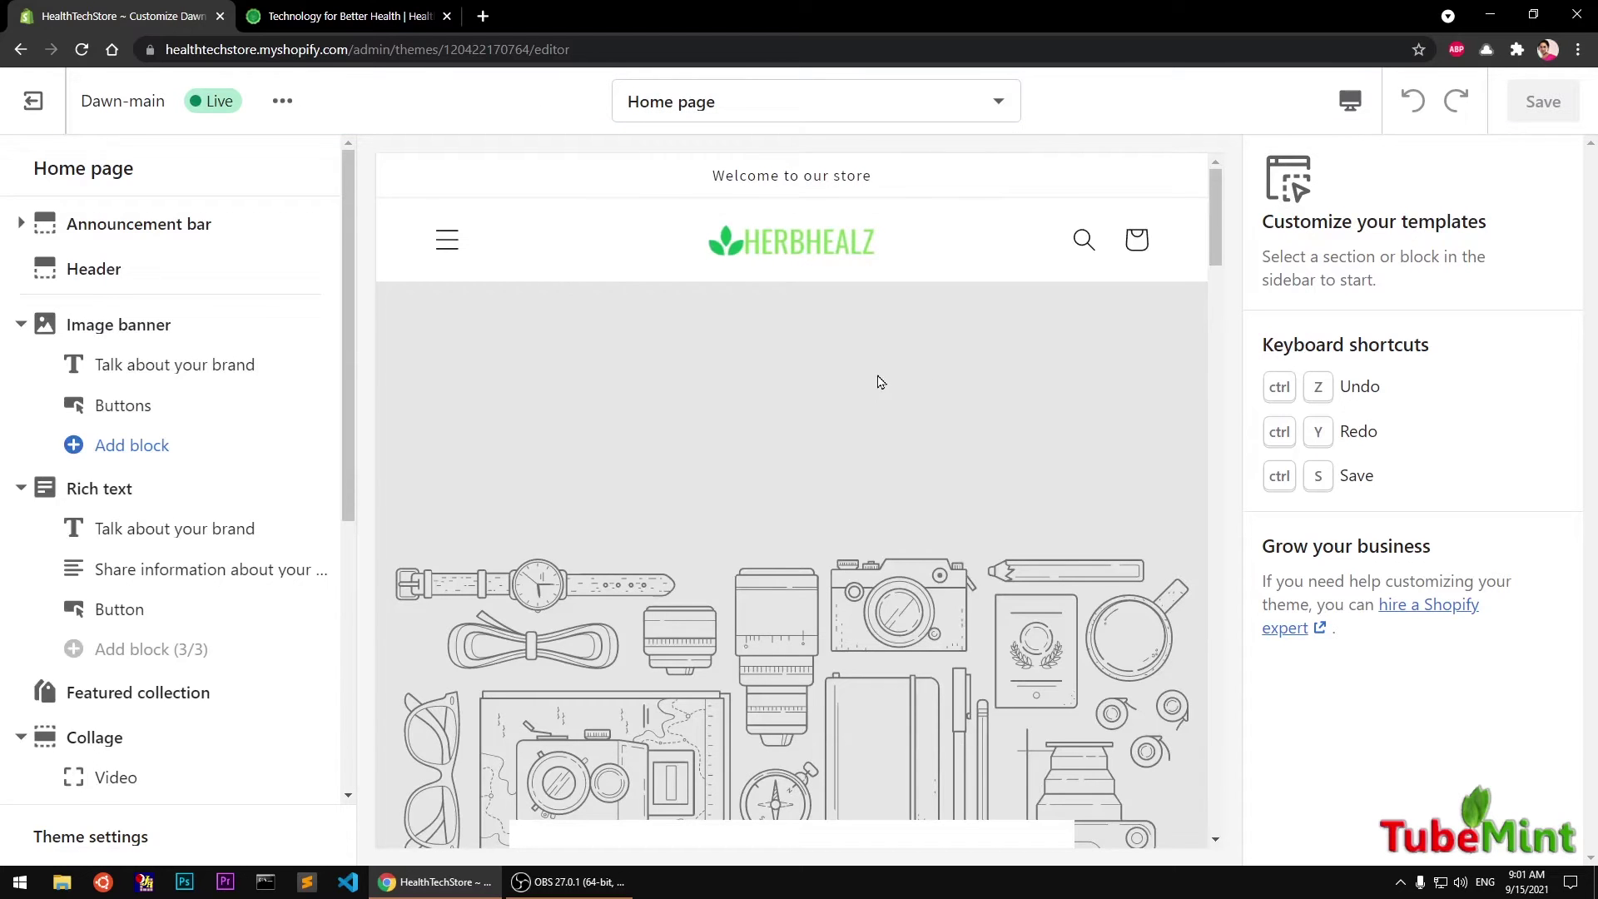
- Collapse the Image banner, Rich text, Collage and Multicolumn sections in the section list
click(20, 324)
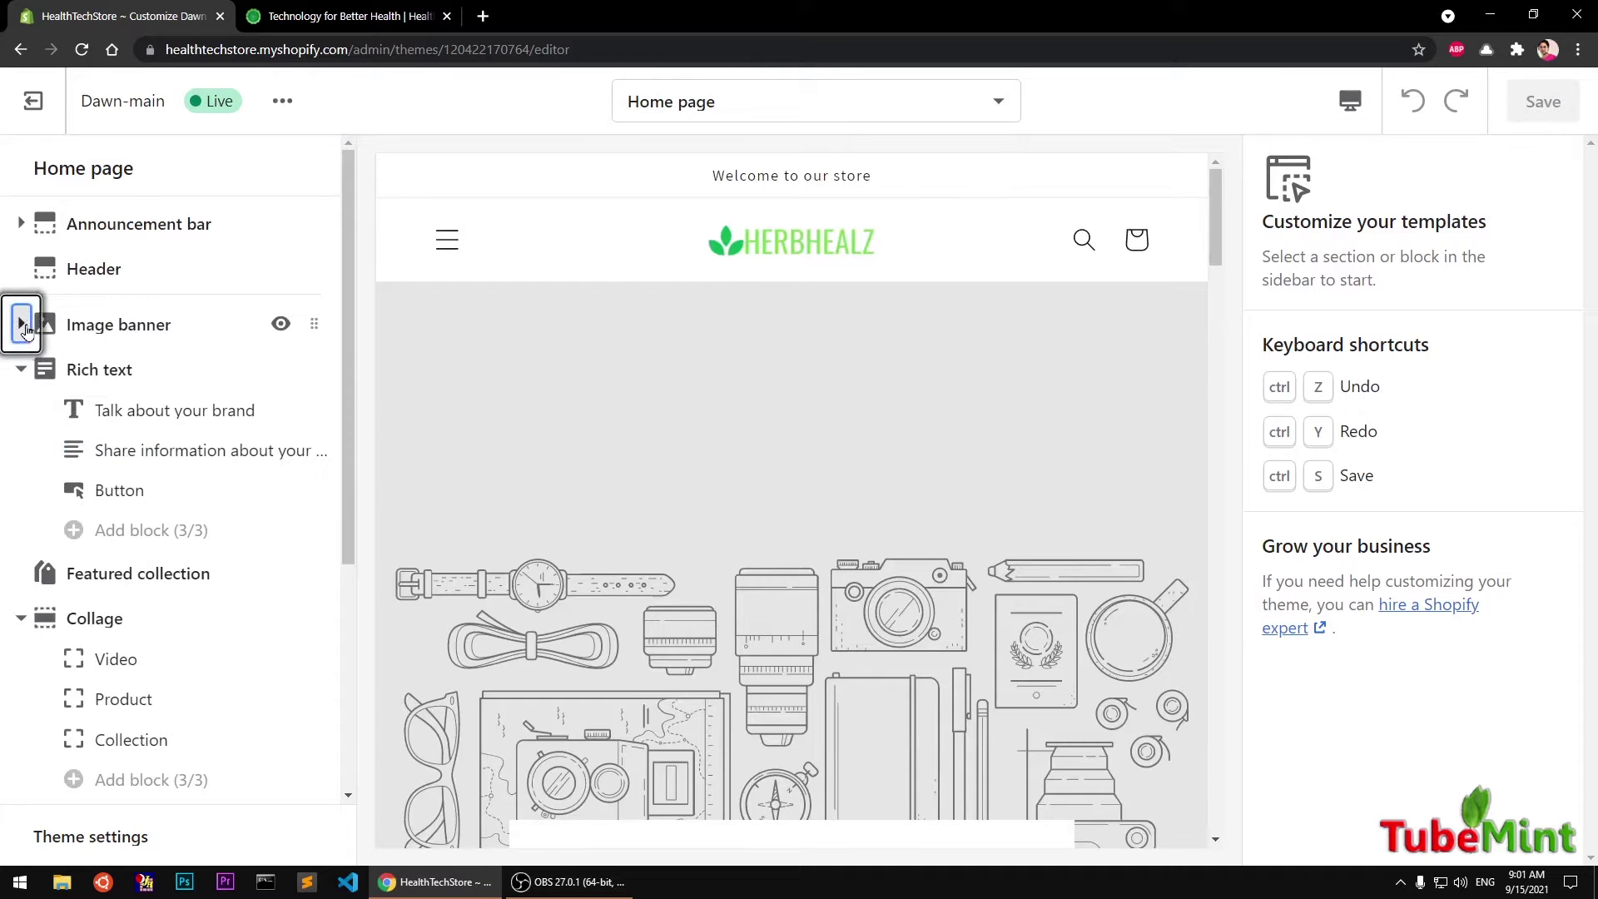
click(23, 373)
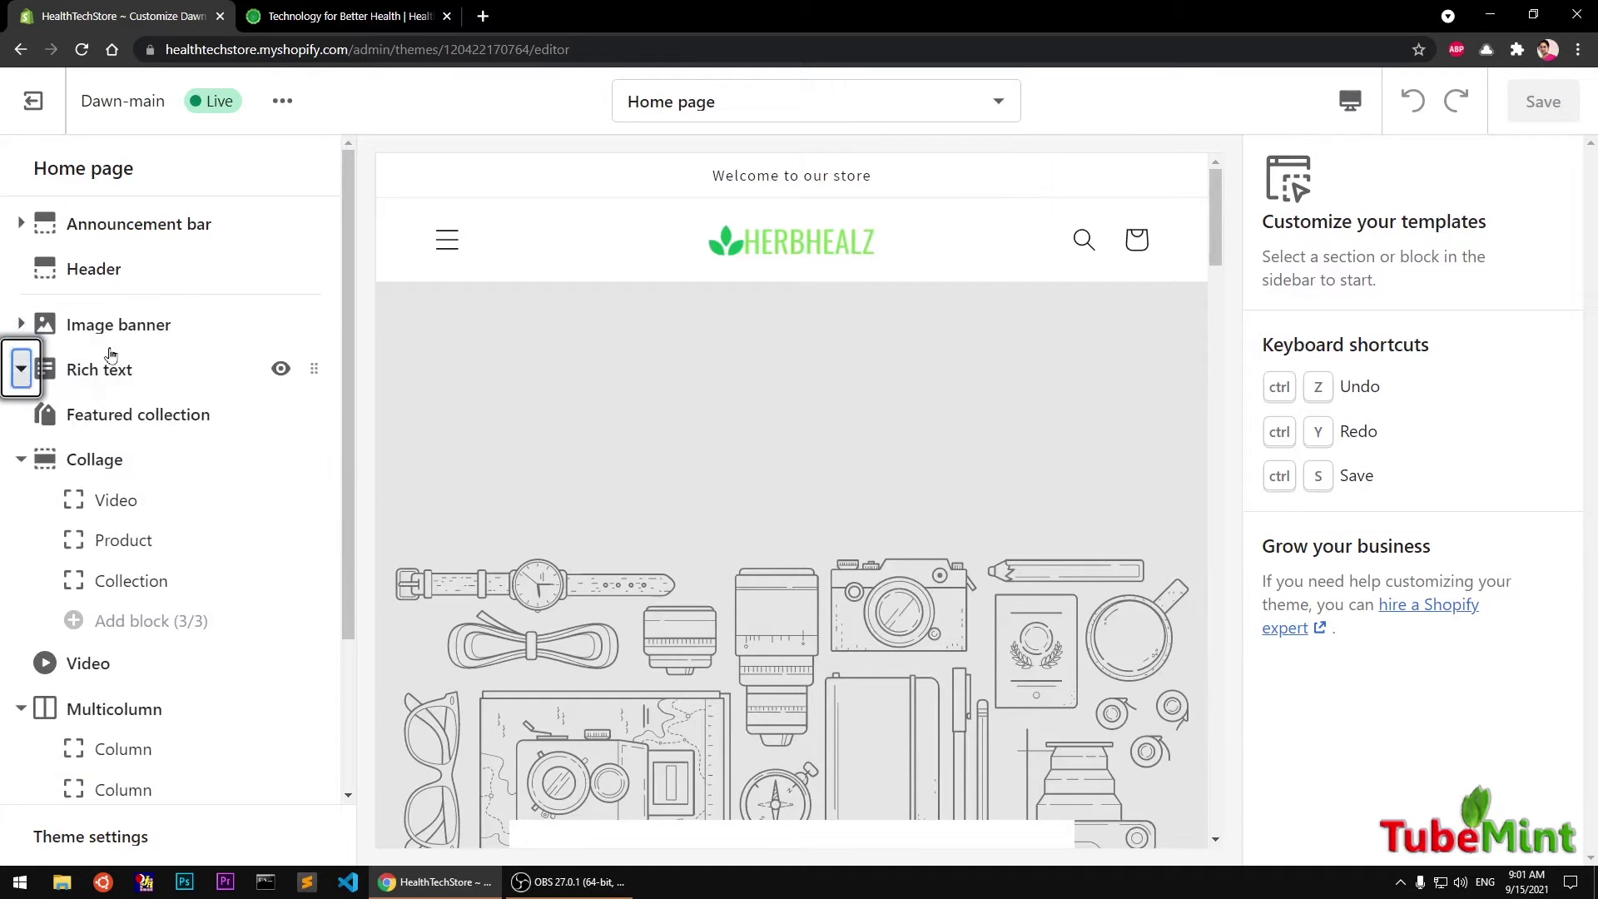
click(21, 459)
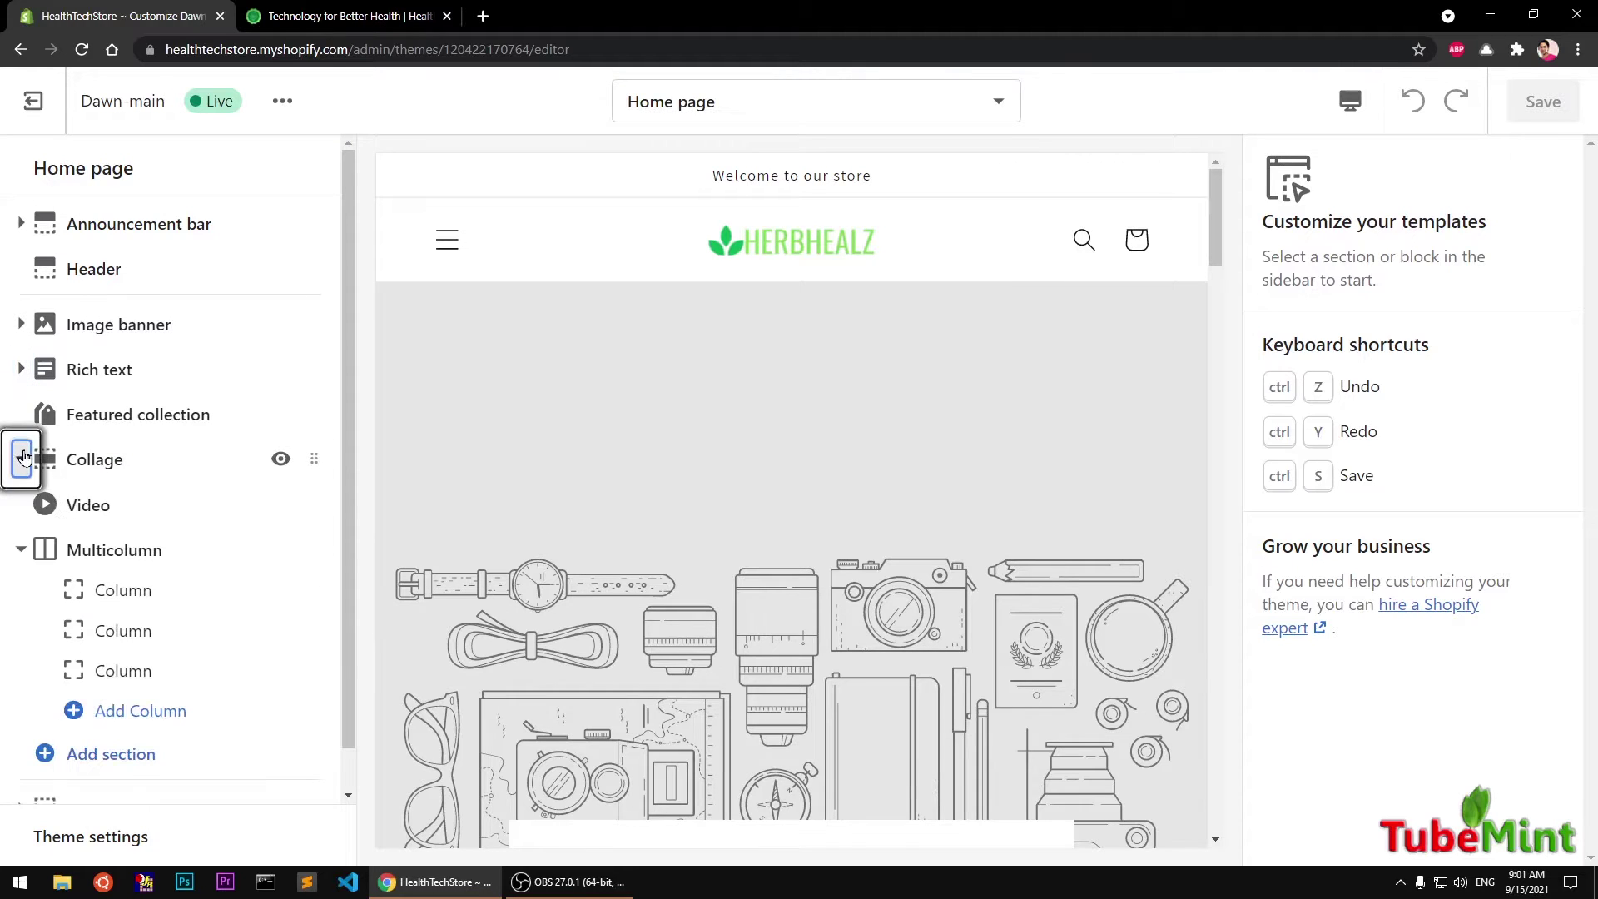
click(23, 549)
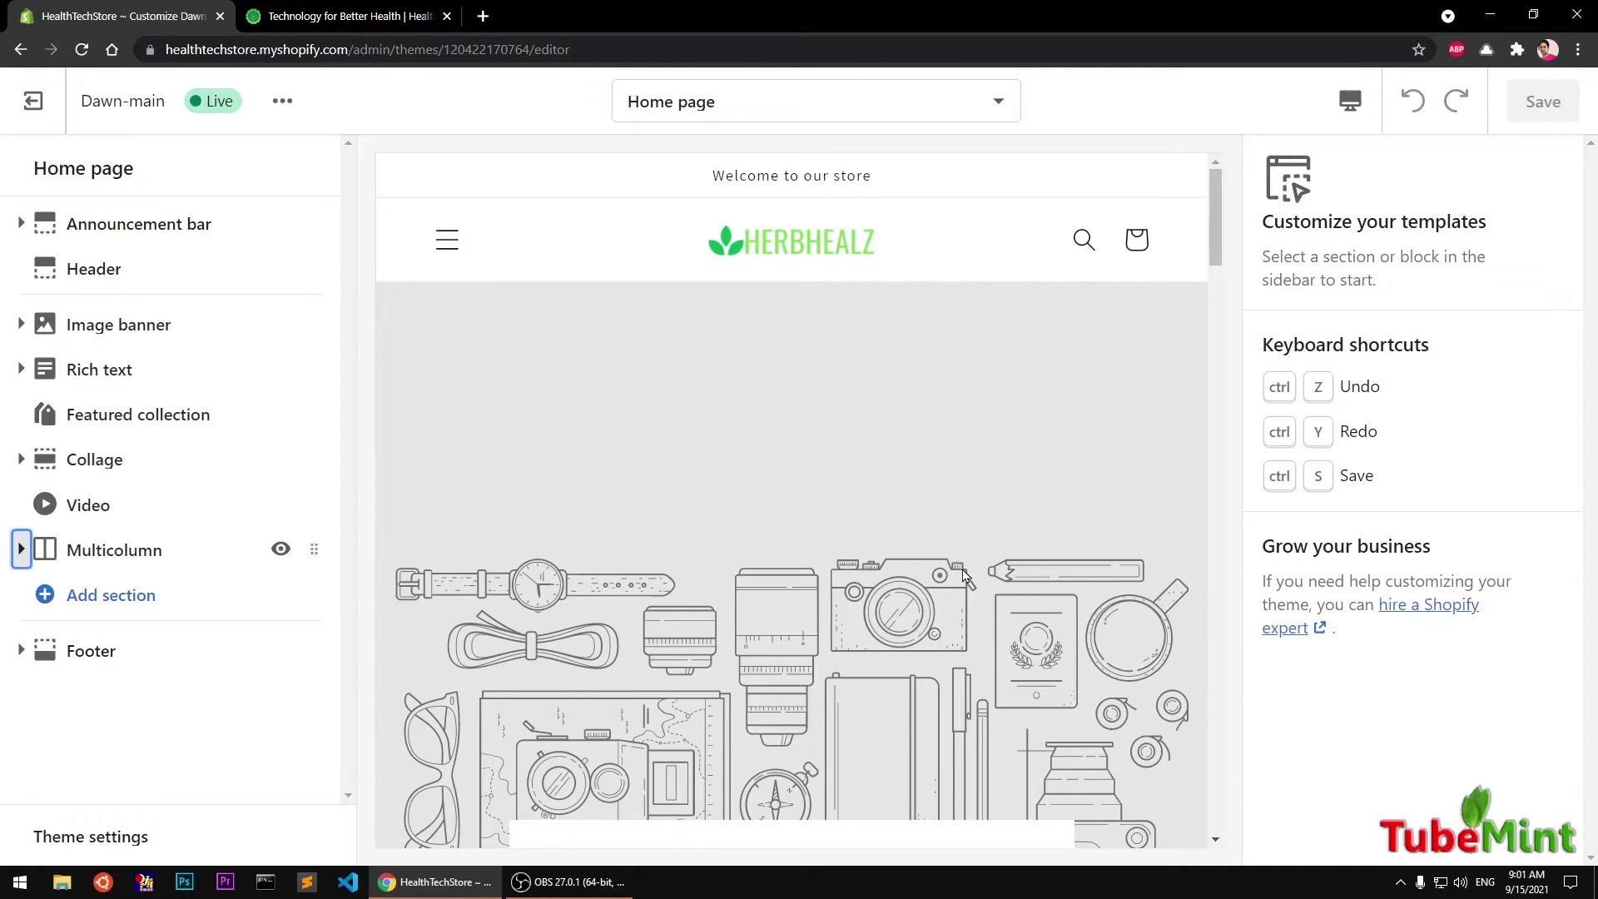
- Scroll the Home page preview down to the footer's email signup
scroll(962, 576, down, 2)
scroll(963, 576, down, 20)
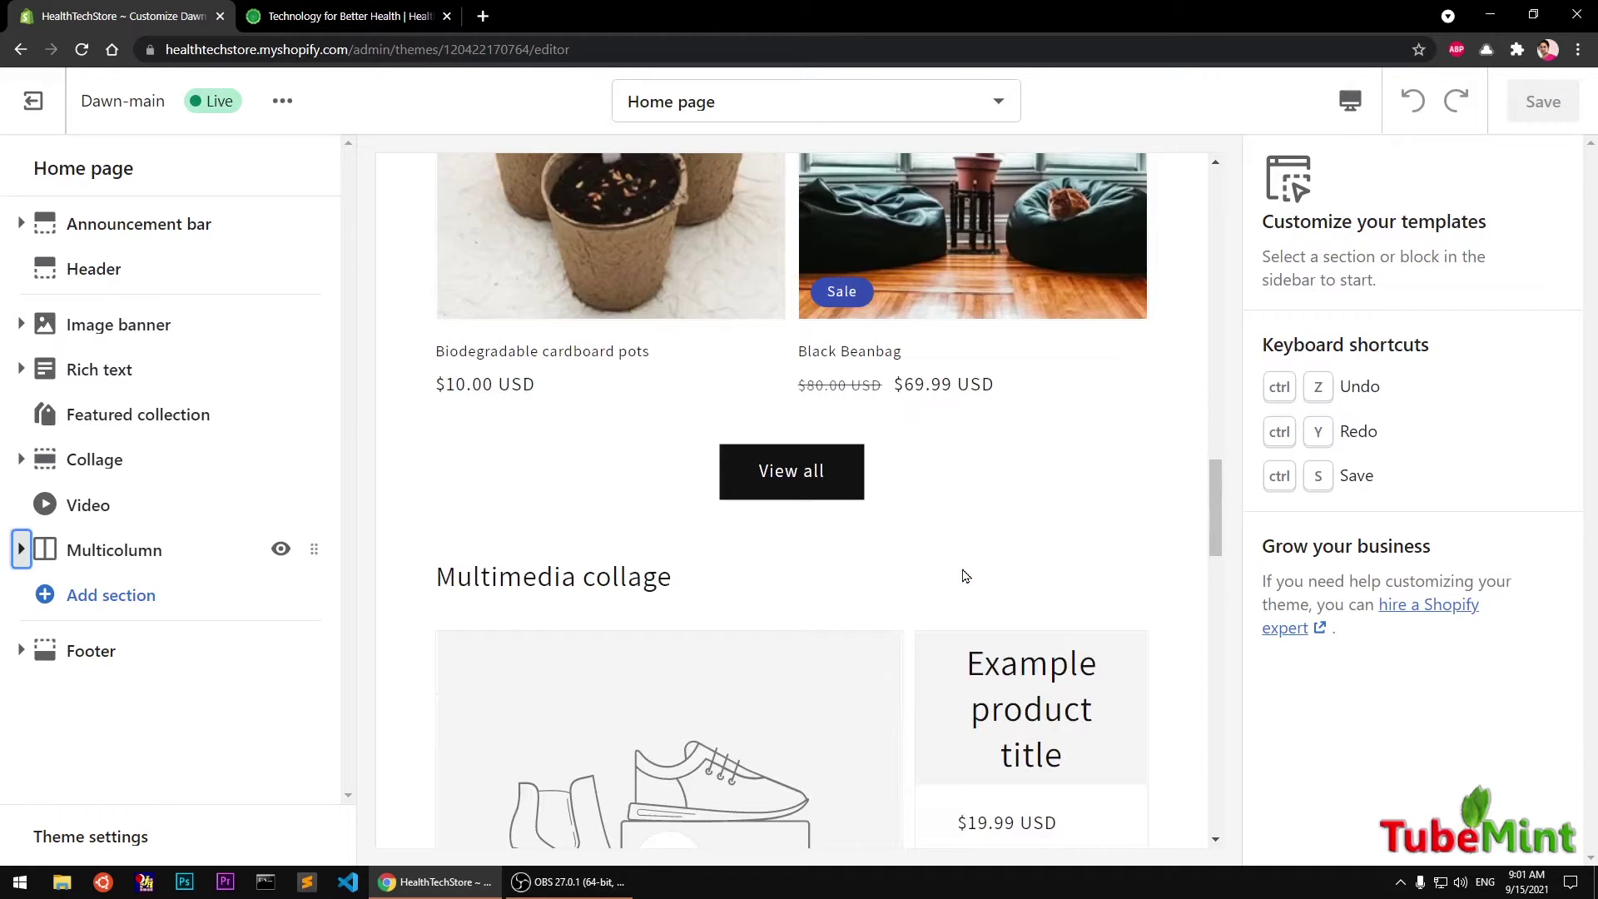
scroll(963, 575, down, 15)
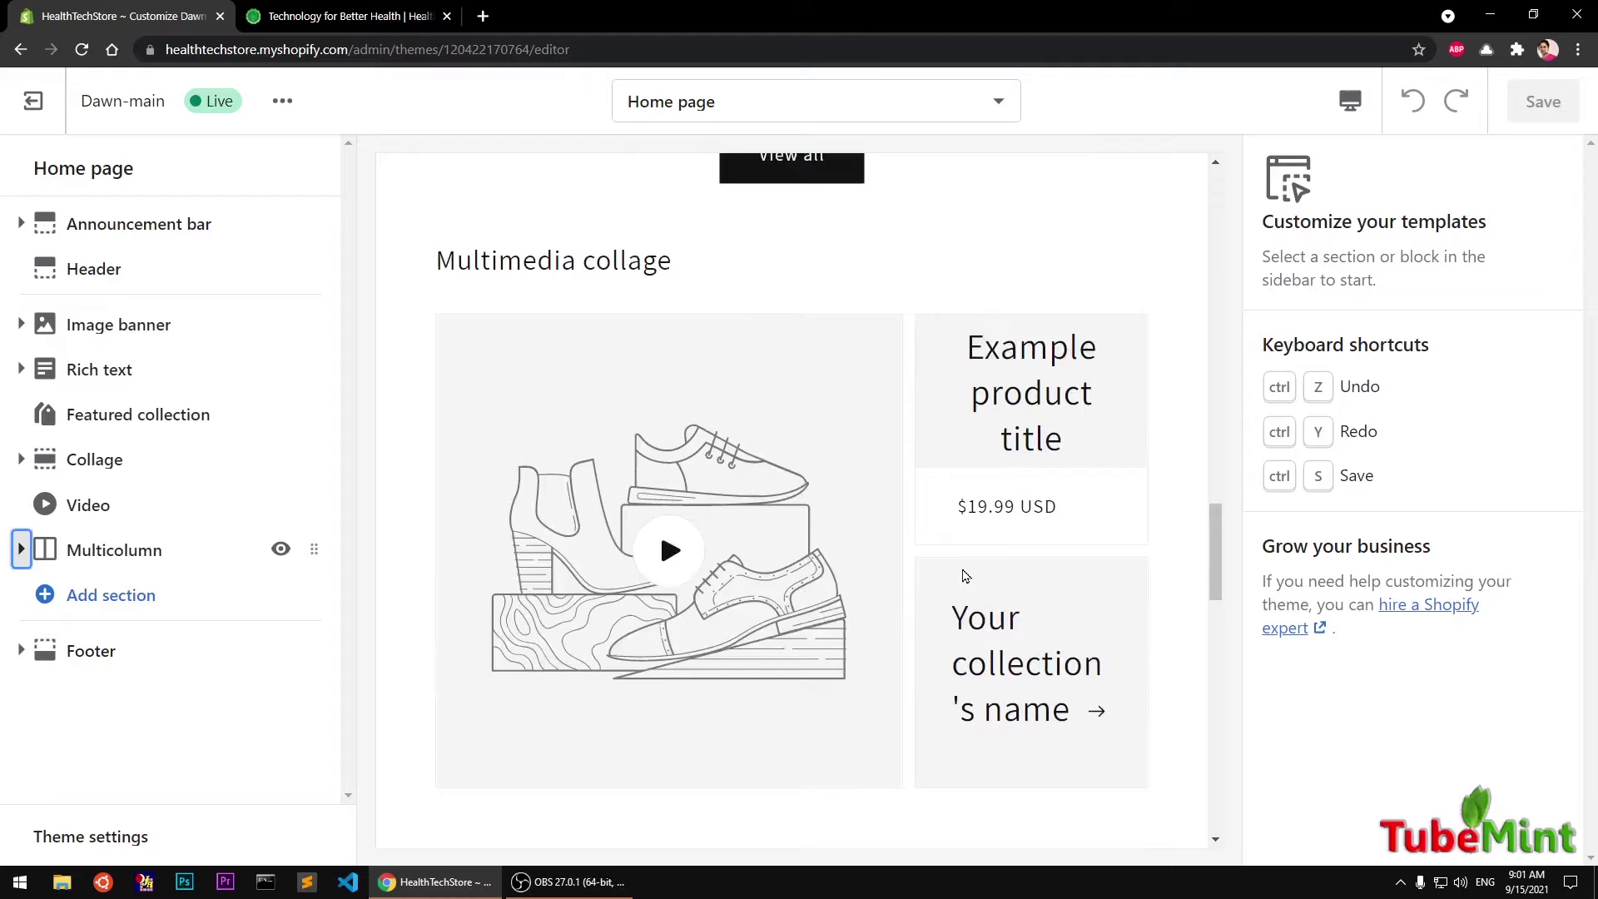
scroll(963, 576, down, 5)
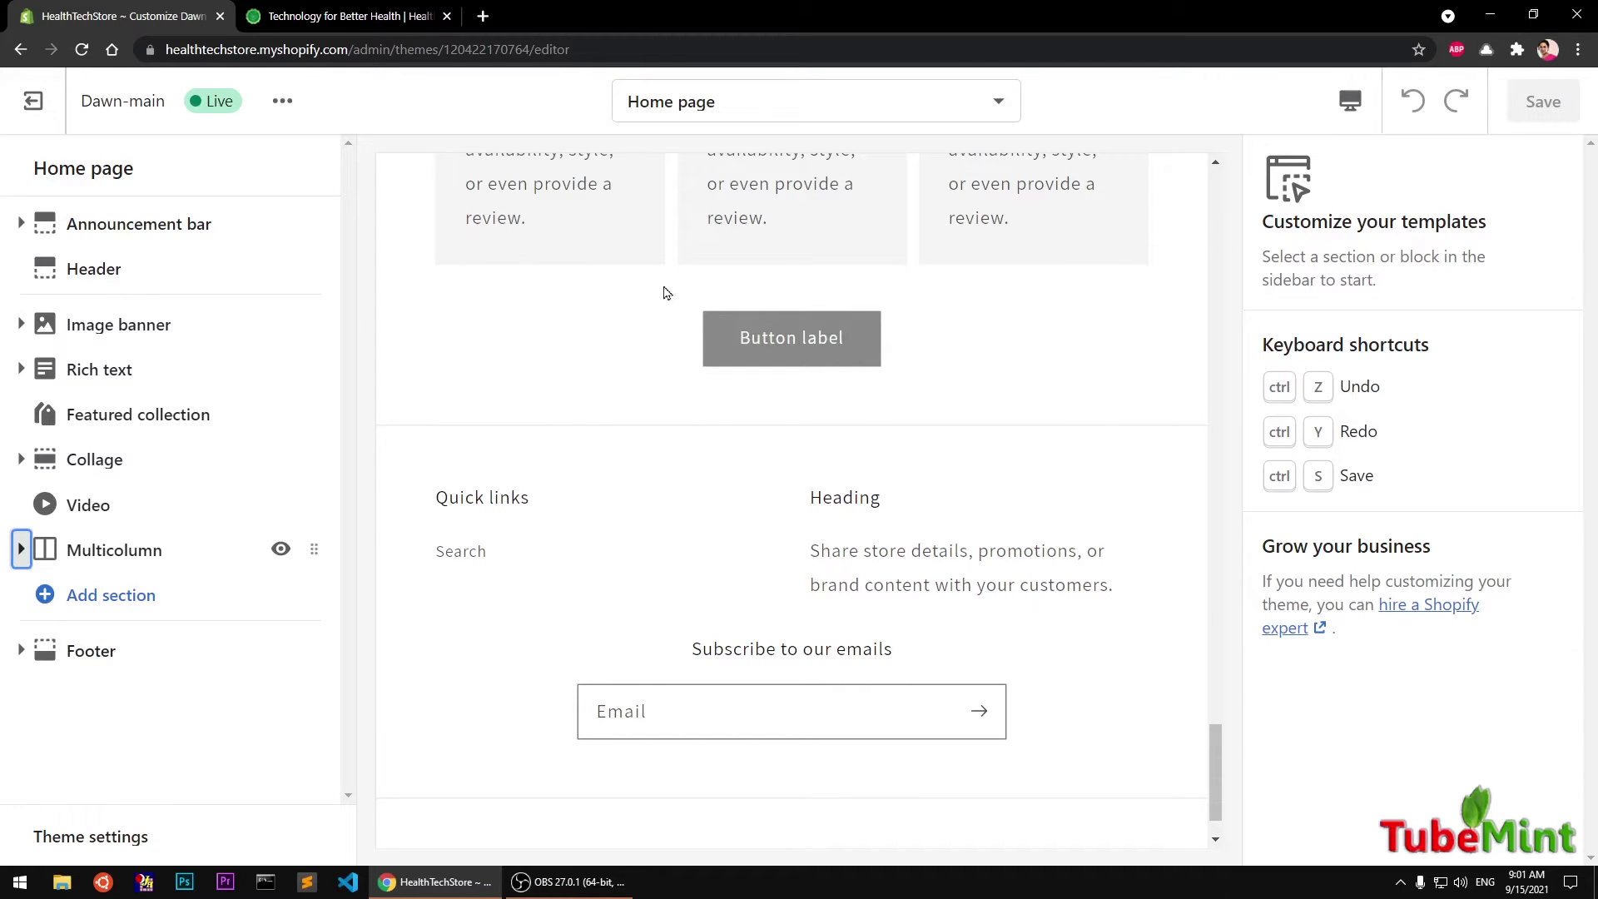
scroll(1159, 536, up, 1)
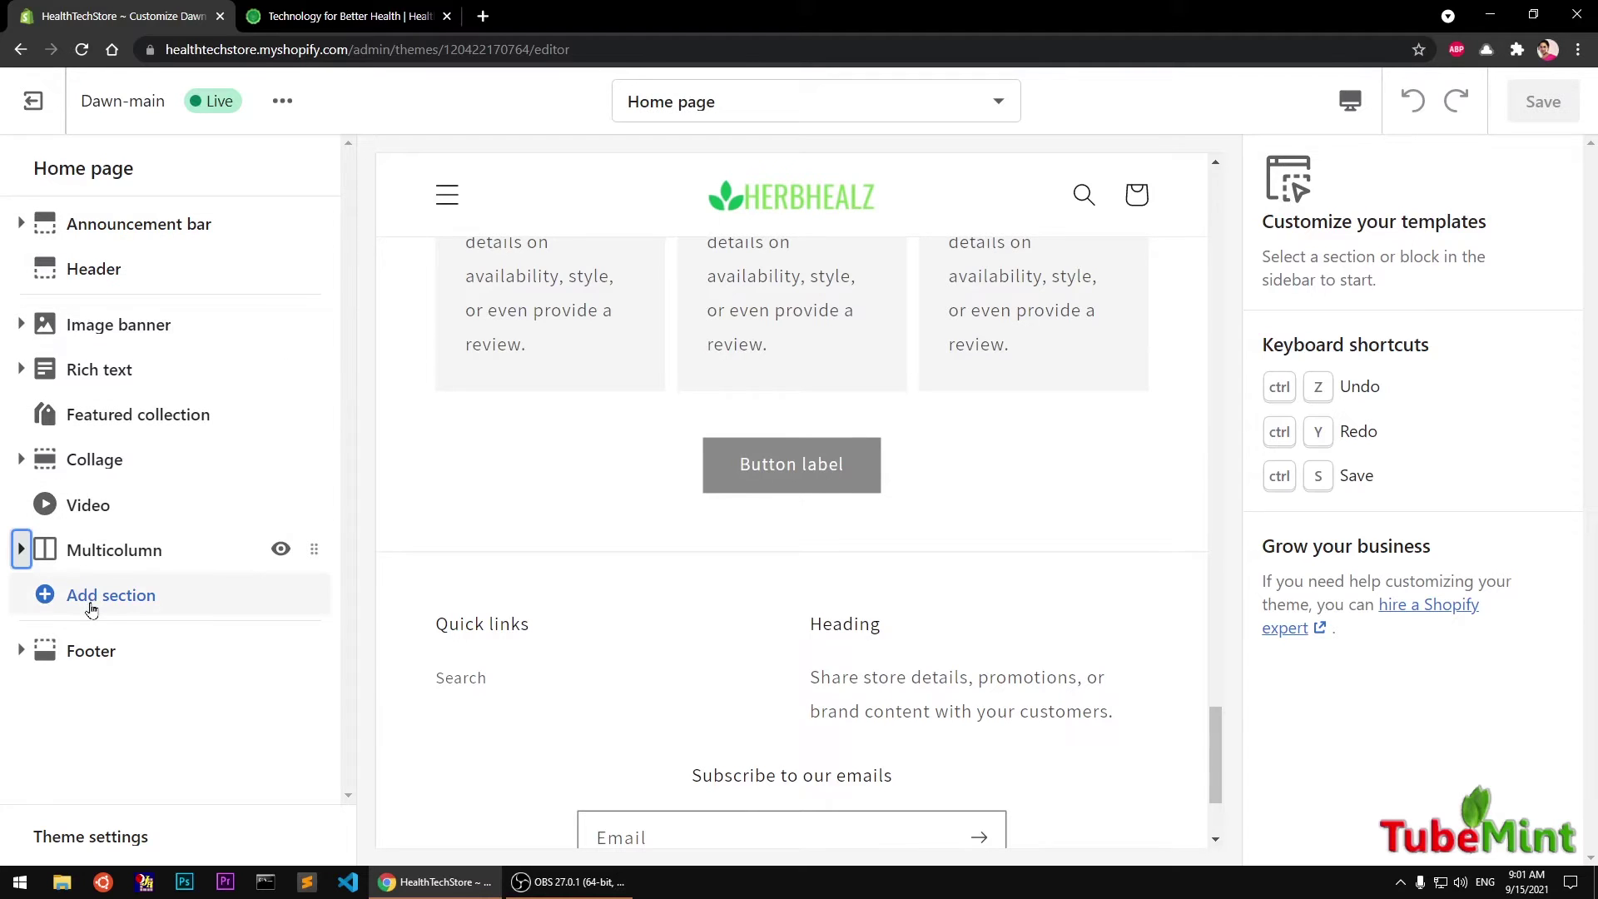
- Add a Blog posts section from the expanded Theme sections list, placing it after Multicolumn
click(44, 596)
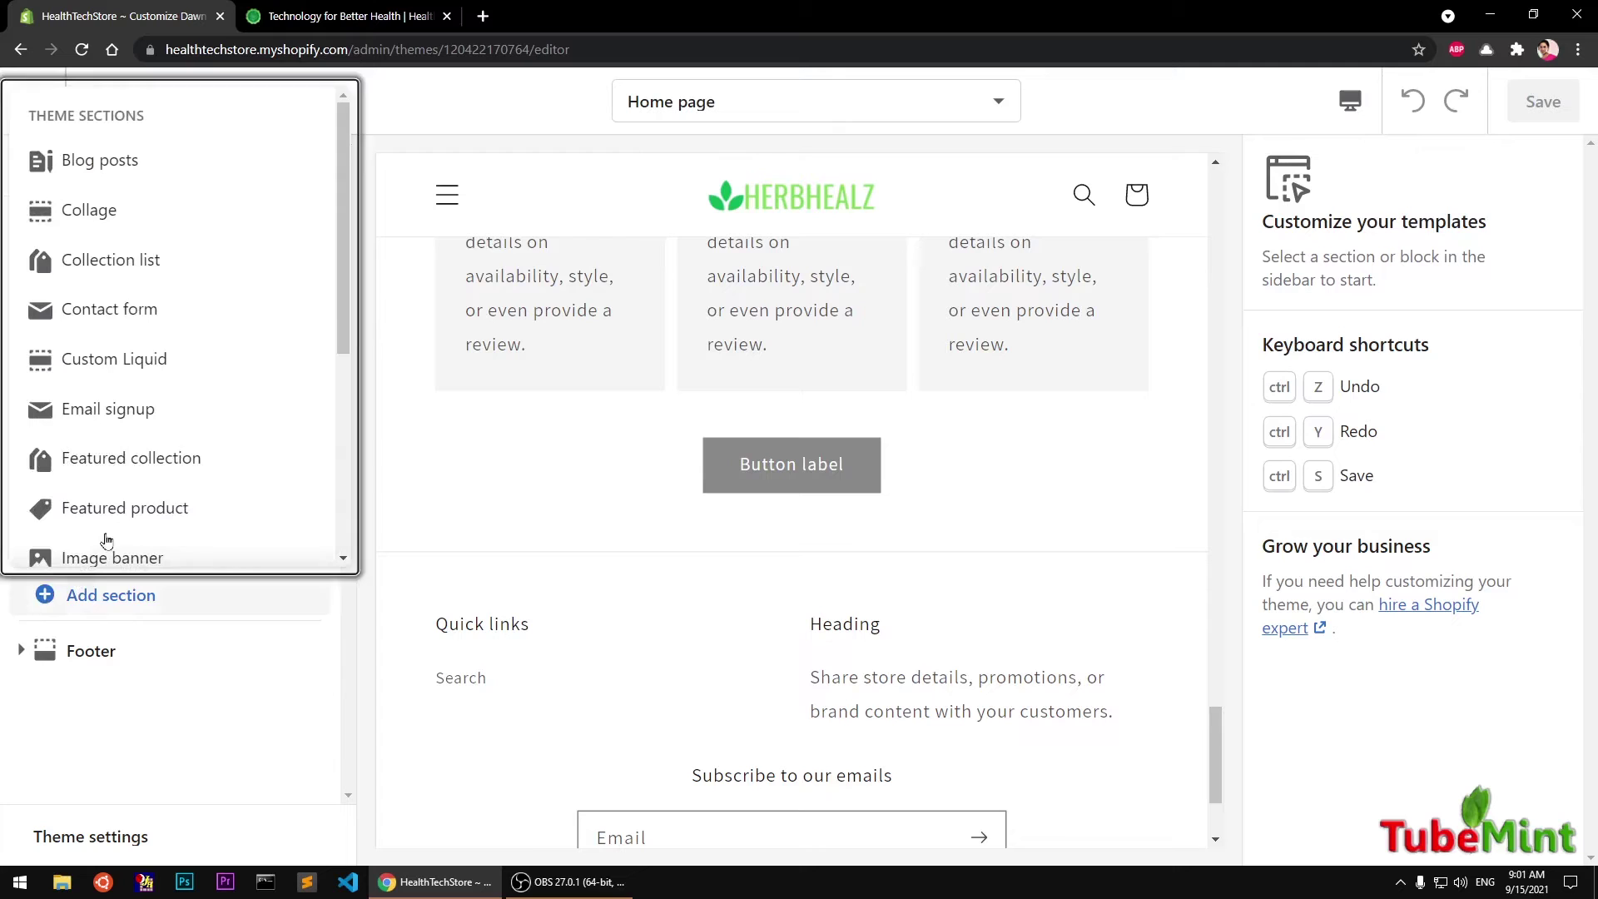
scroll(278, 400, down, 3)
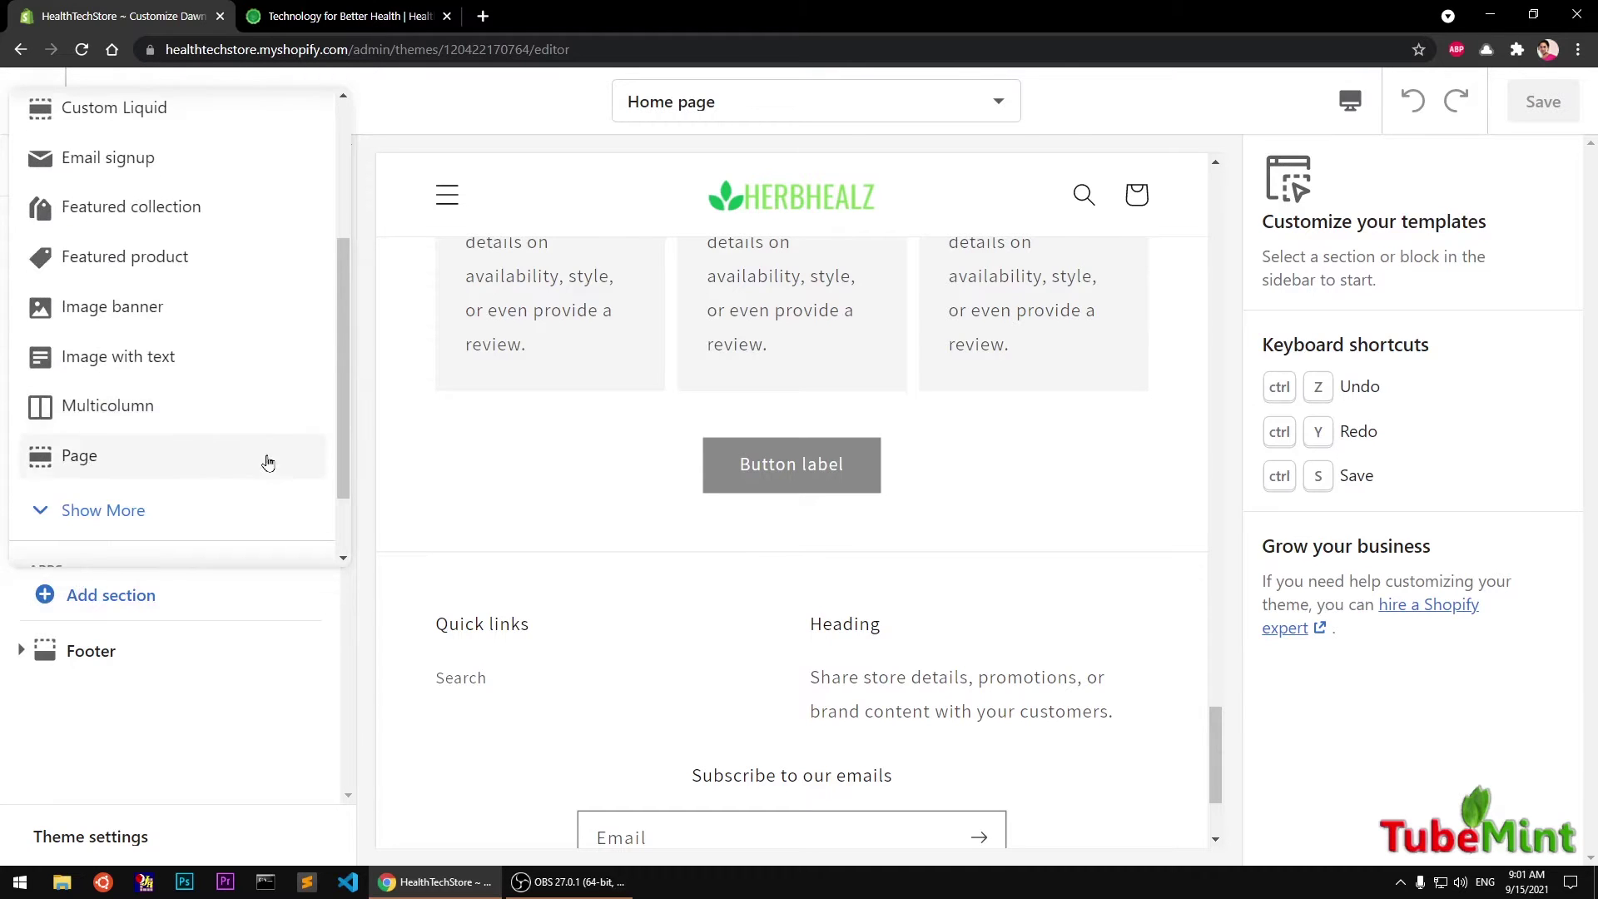
scroll(267, 463, down, 1)
click(185, 460)
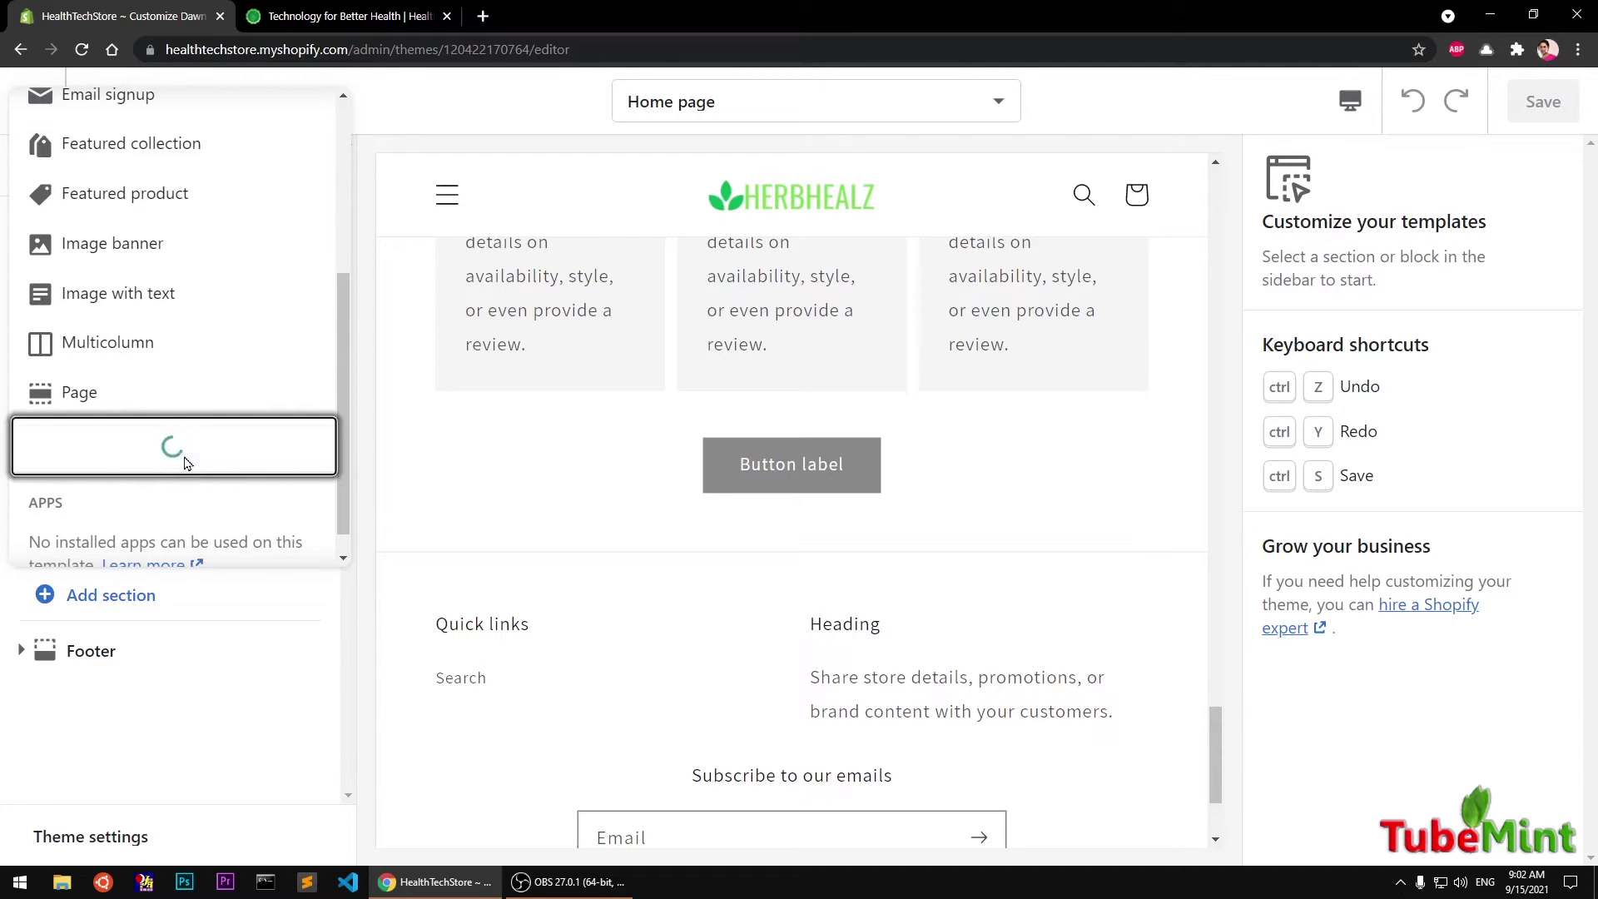
scroll(186, 464, down, 1)
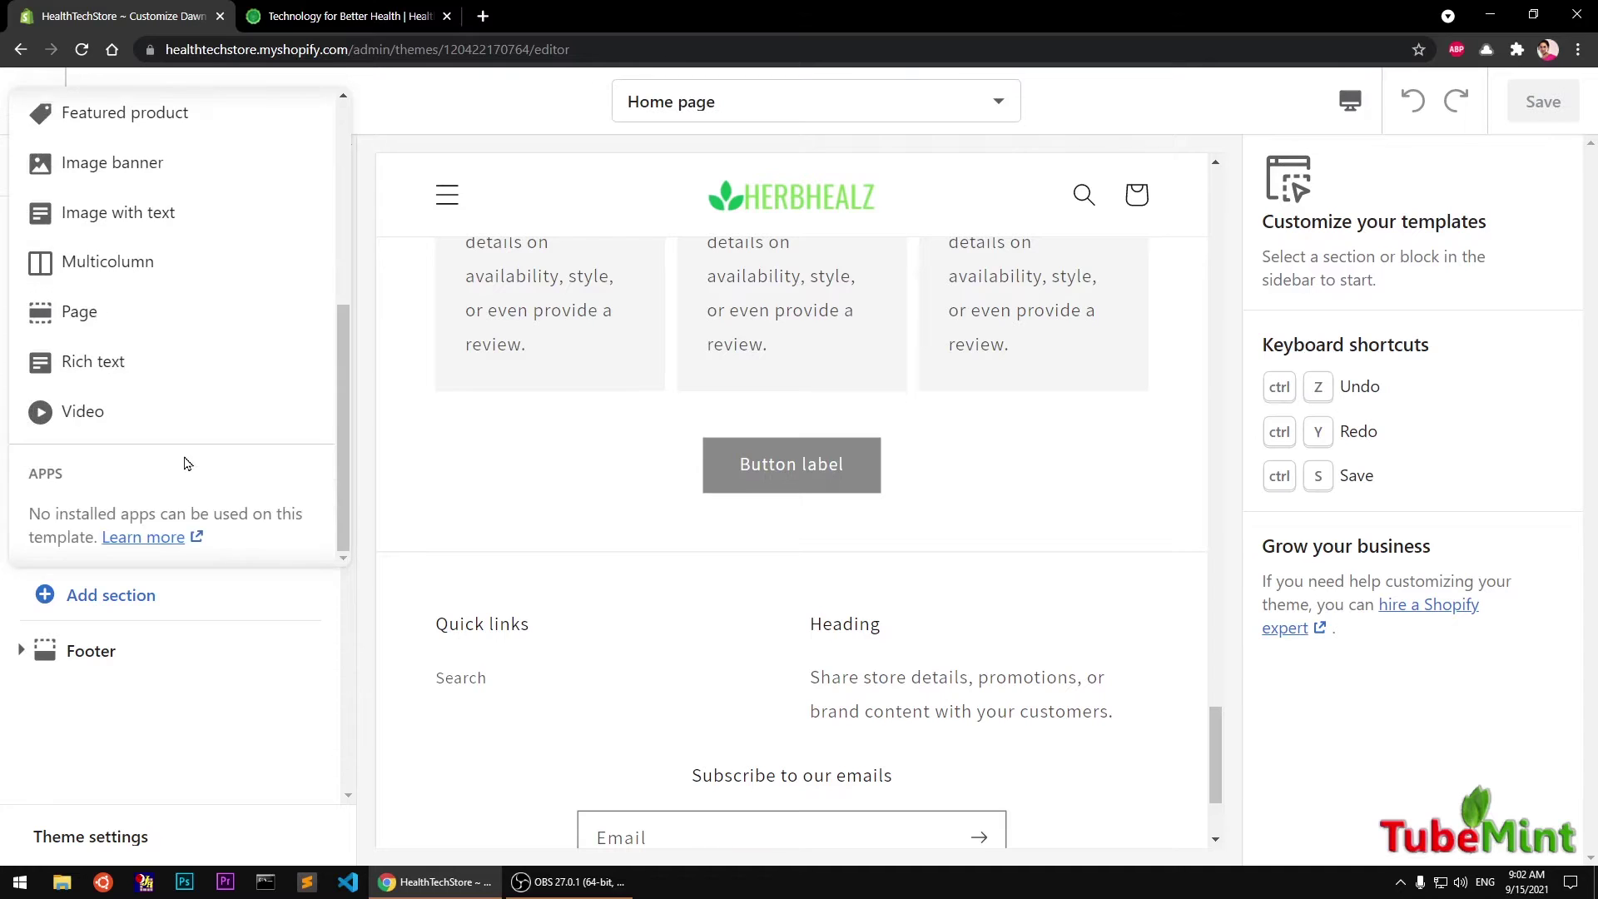
scroll(185, 464, up, 5)
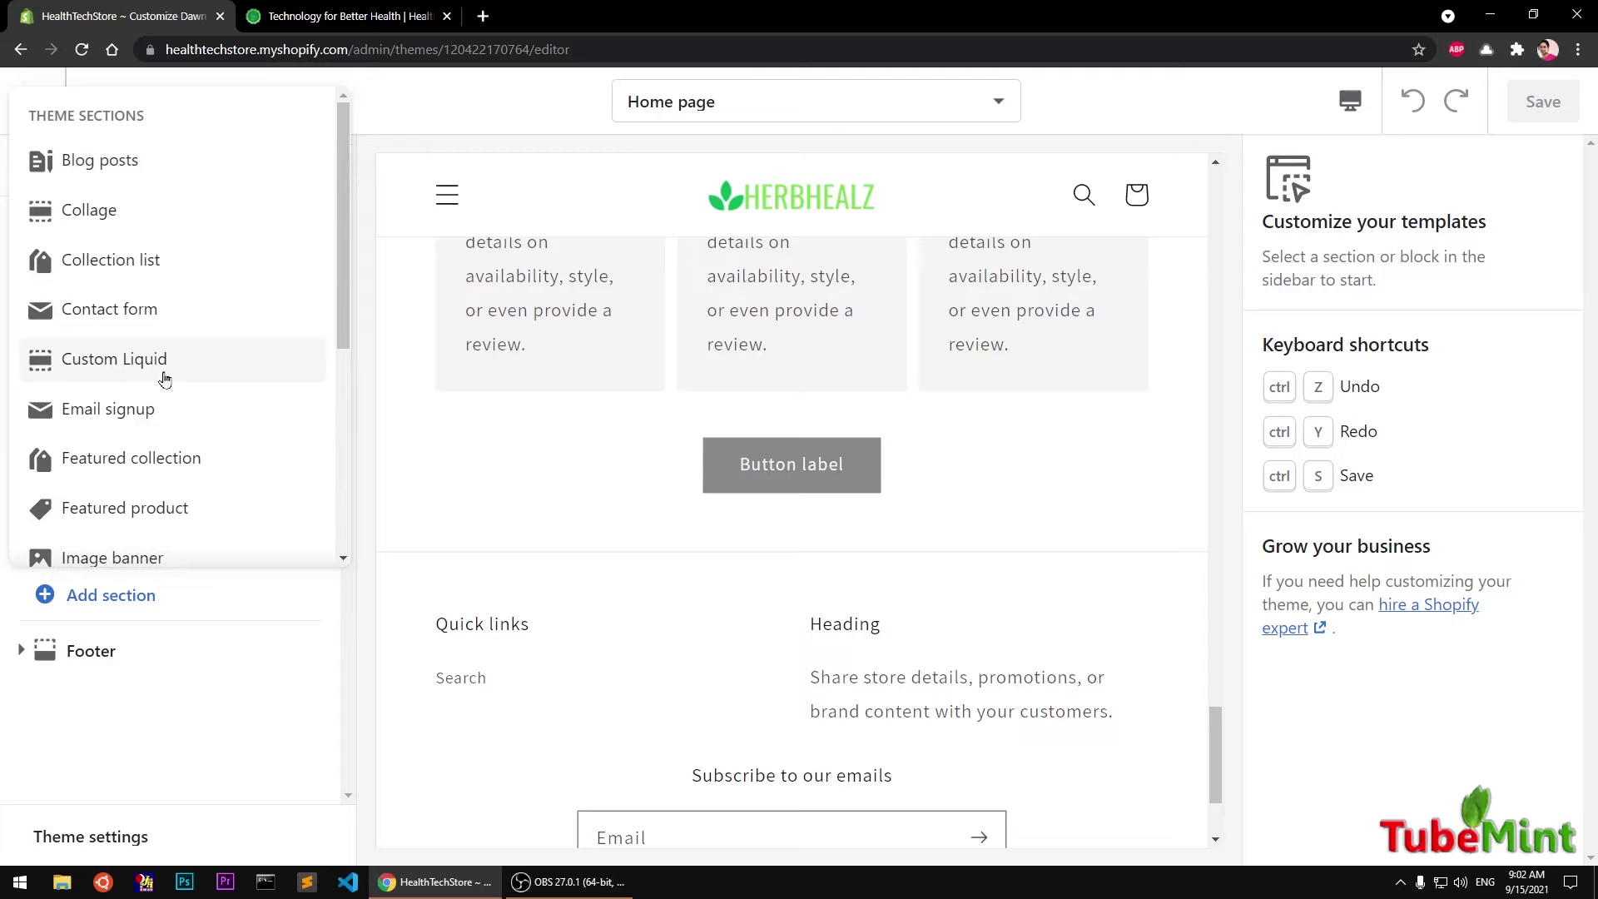
scroll(225, 531, down, 5)
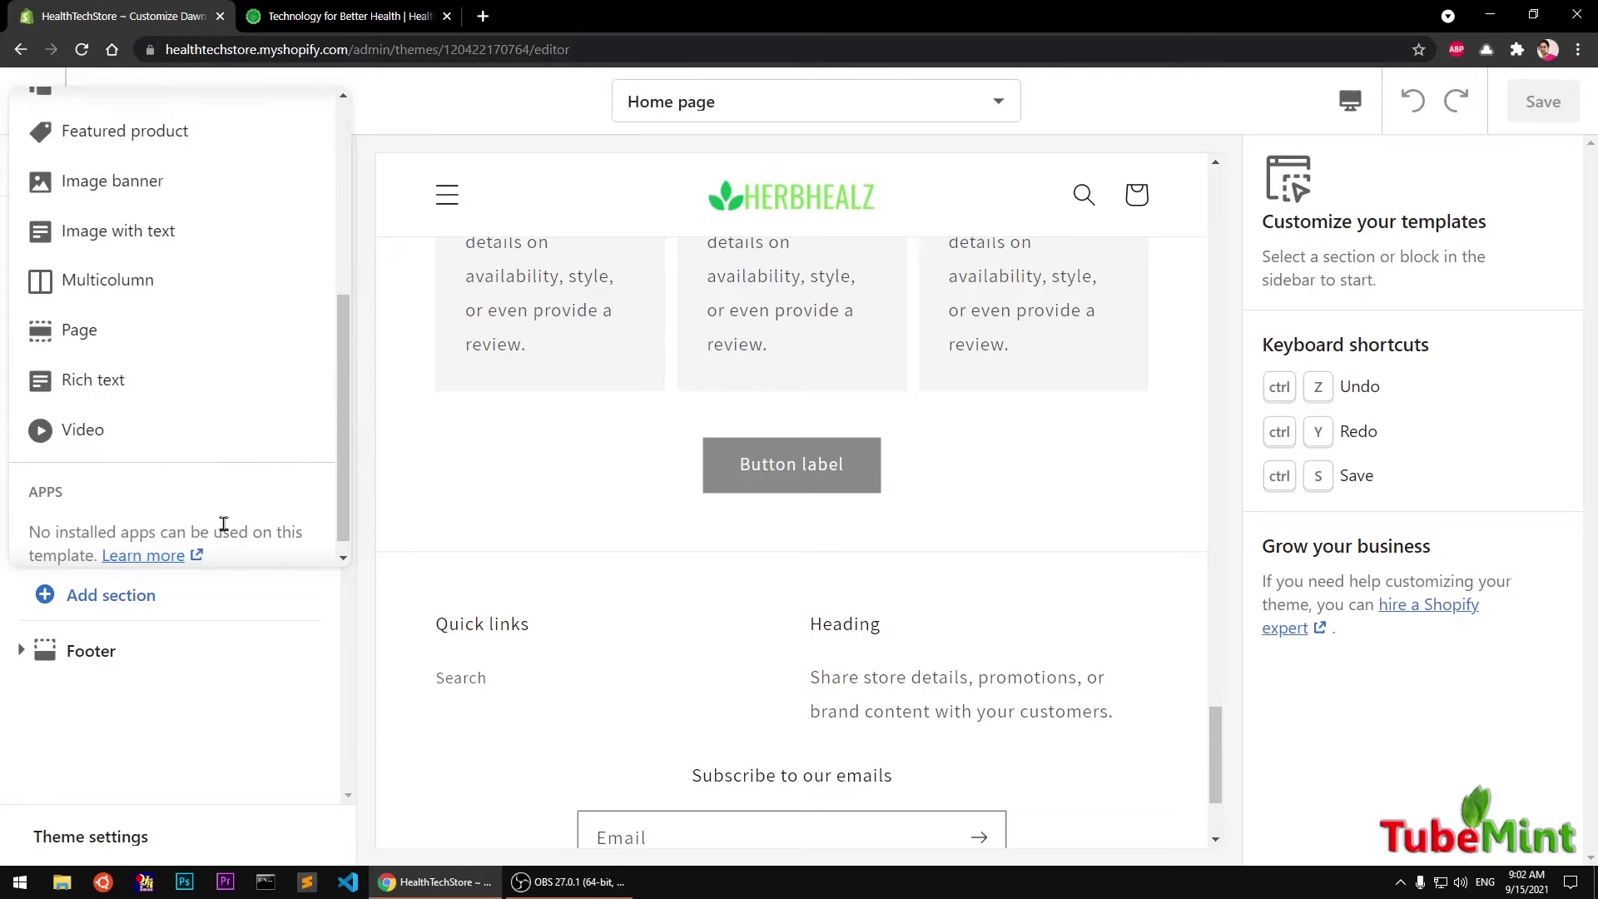
scroll(224, 524, up, 5)
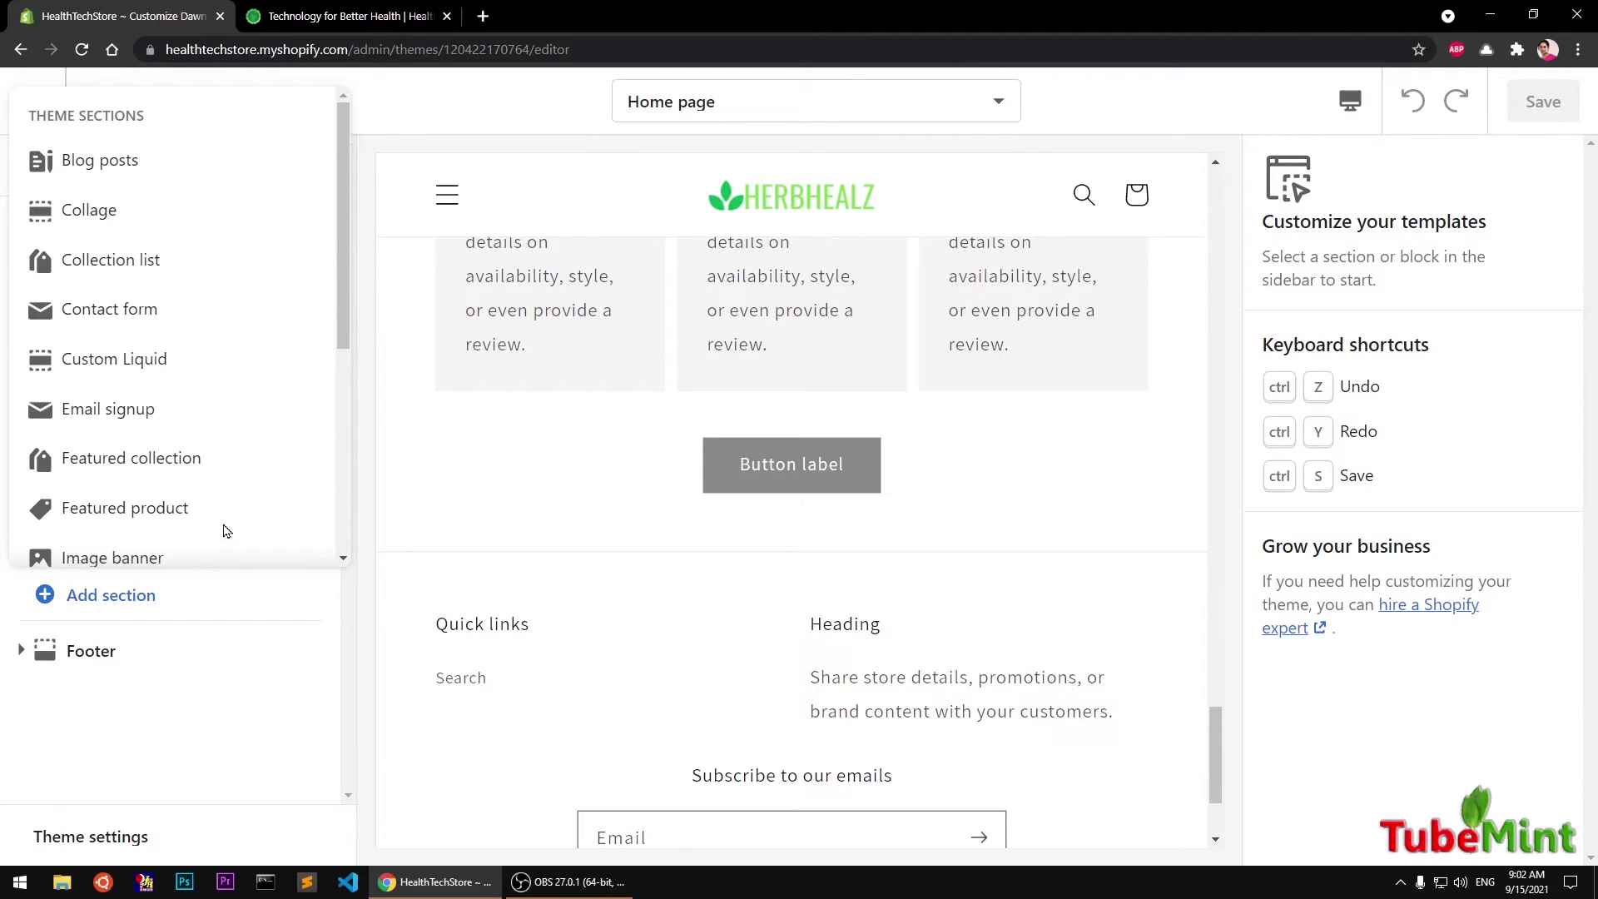
click(162, 159)
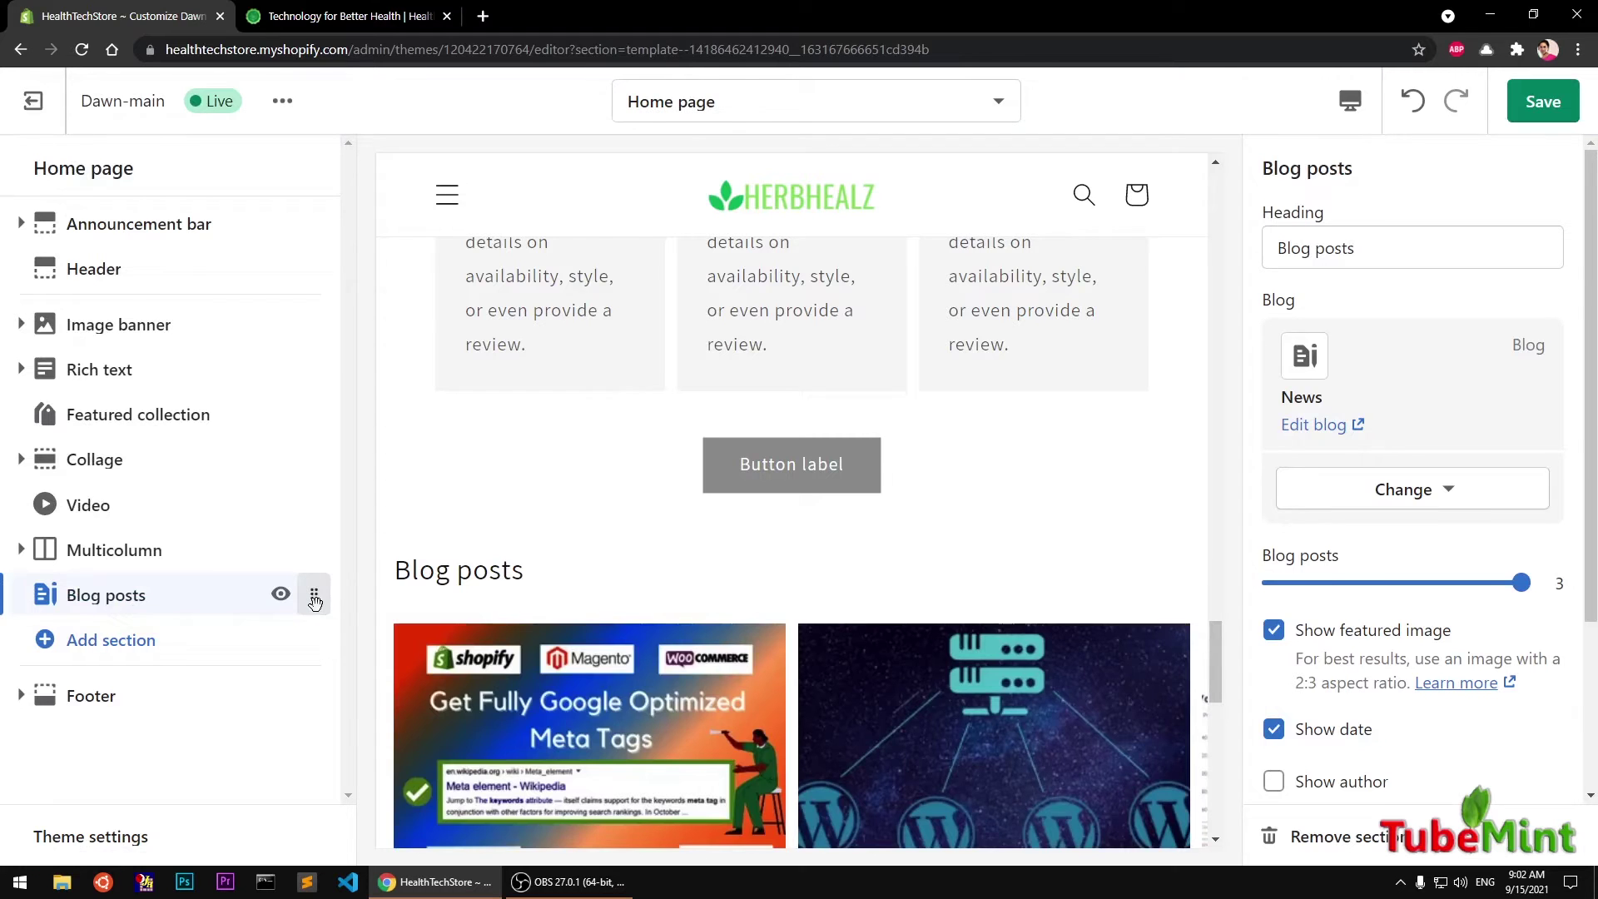
mouse_move(312, 597)
mouse_down()
mouse_move(310, 342)
mouse_move(289, 596)
mouse_up()
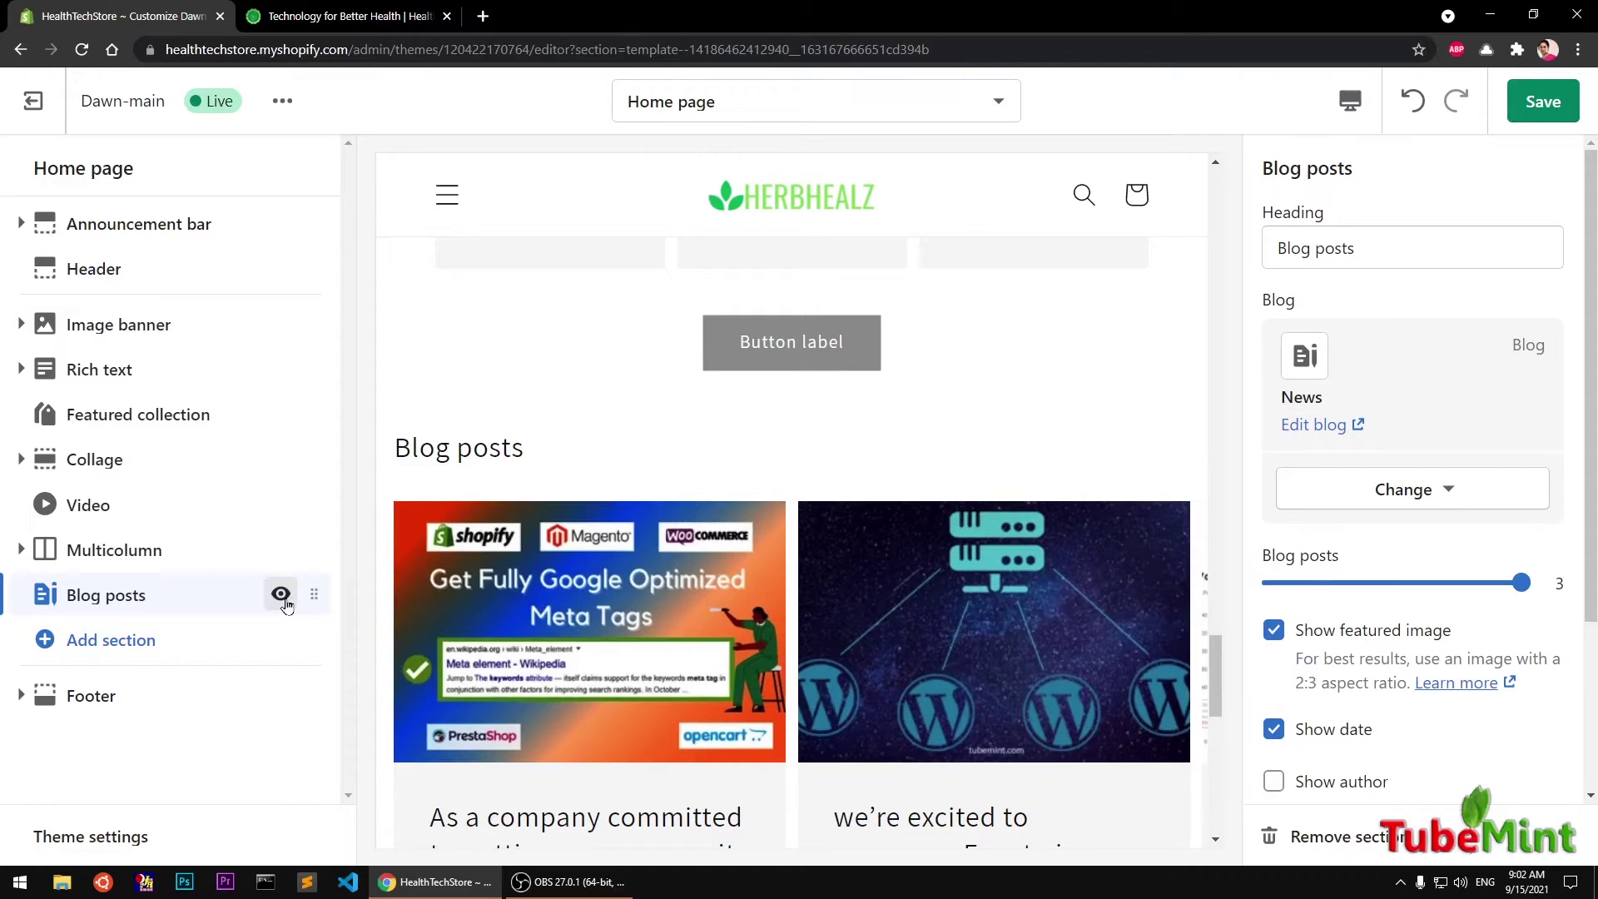
click(281, 596)
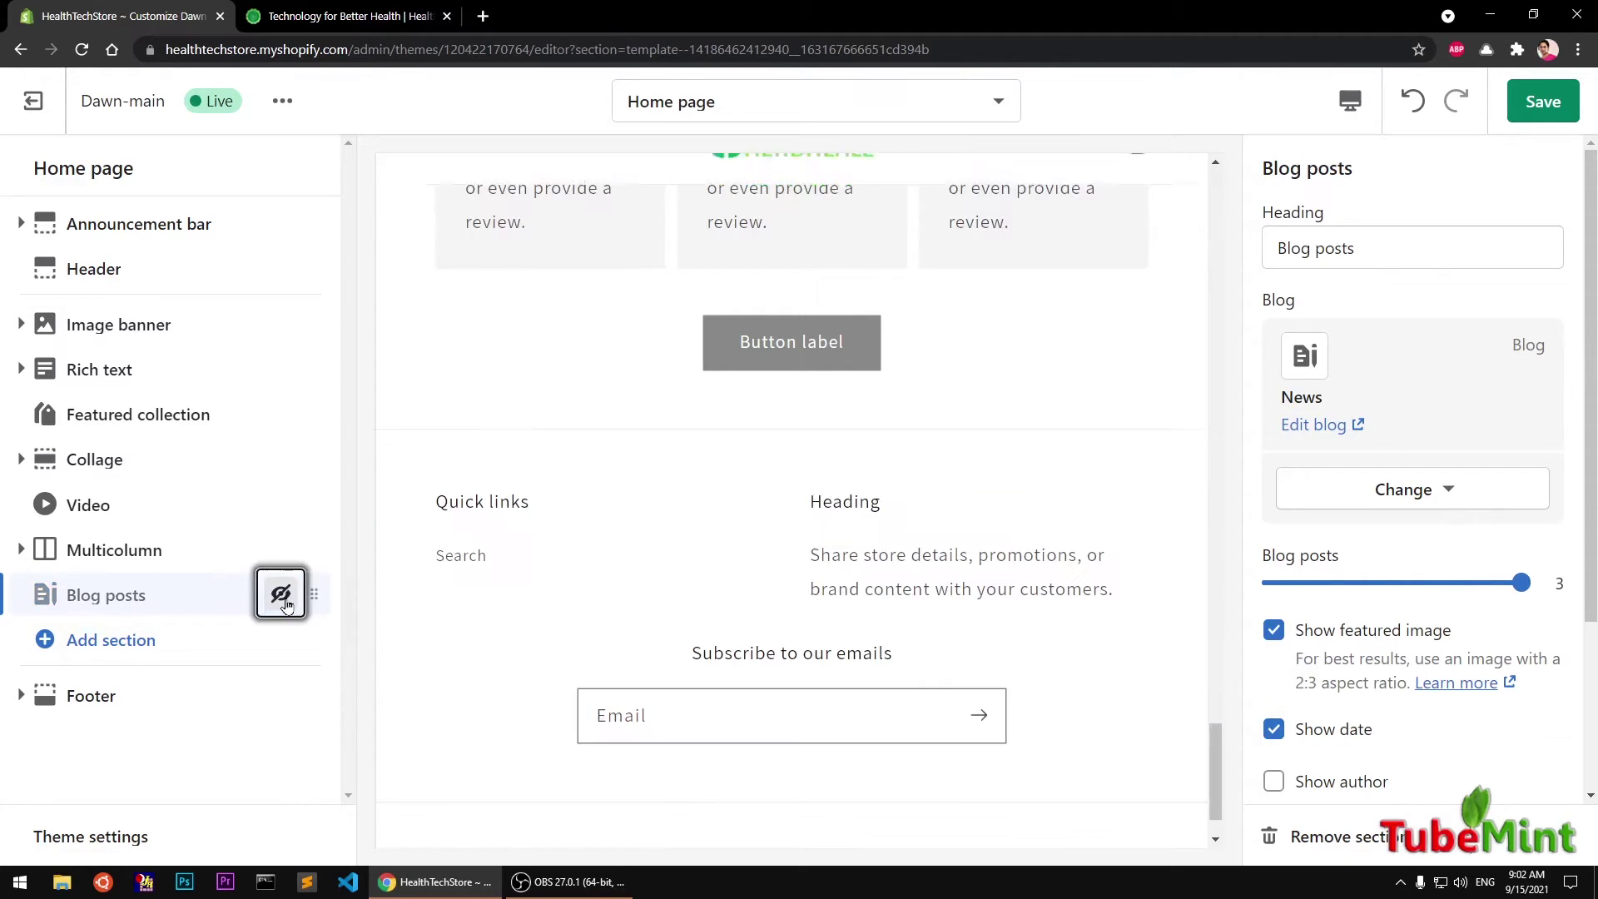
click(281, 596)
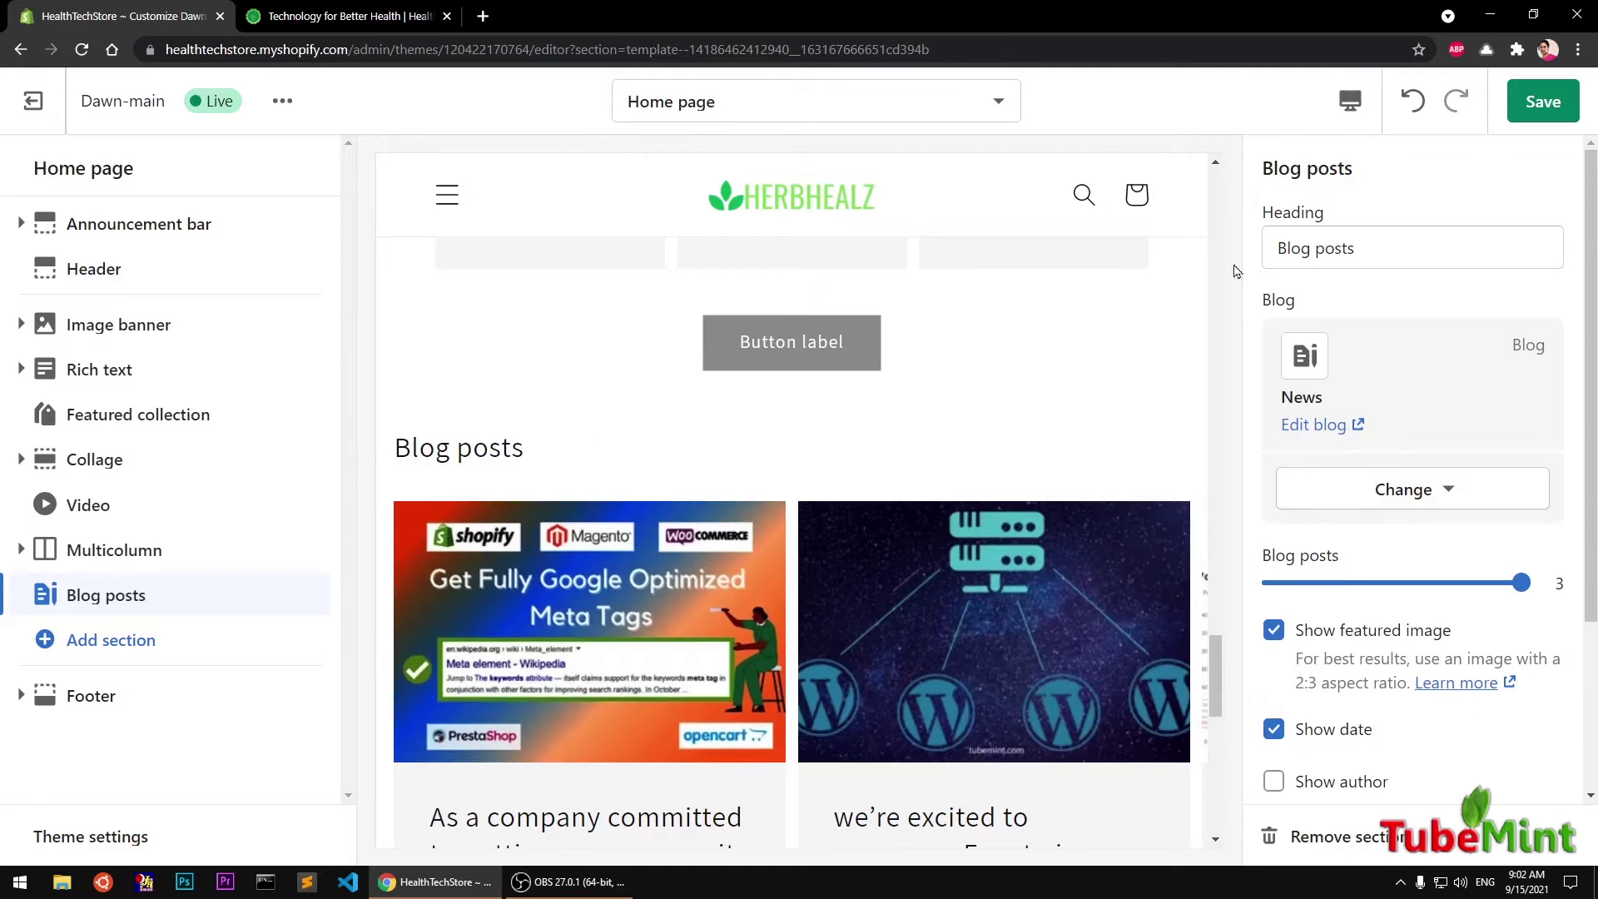
- Check the Blog posts heading and the linked News blog, leaving both unchanged
triple_click(1386, 250)
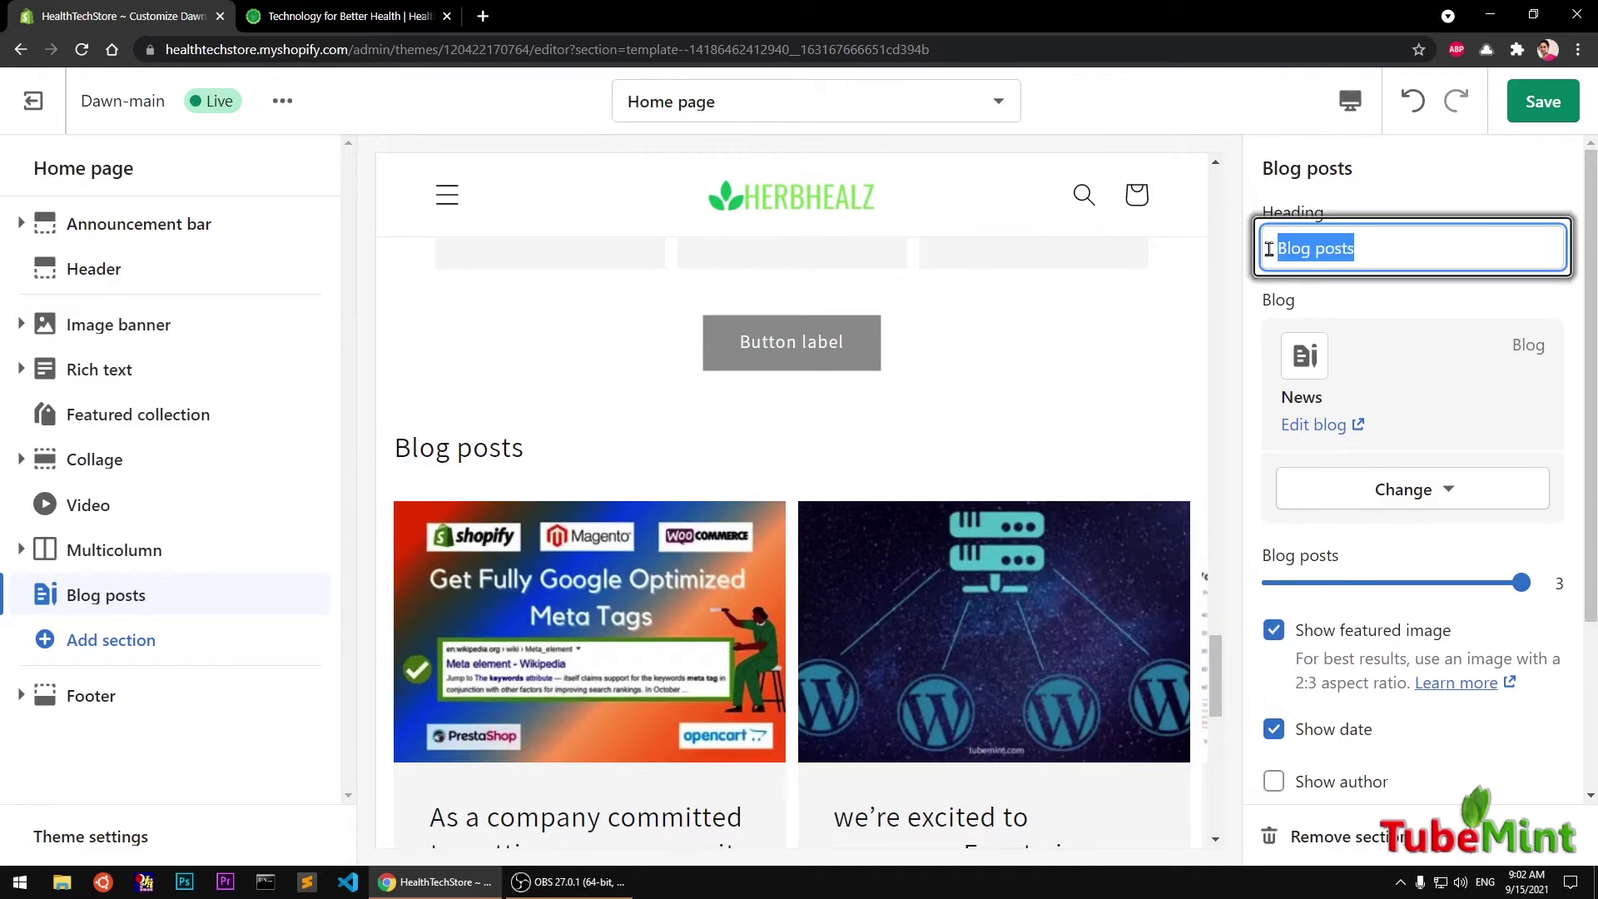
click(1403, 246)
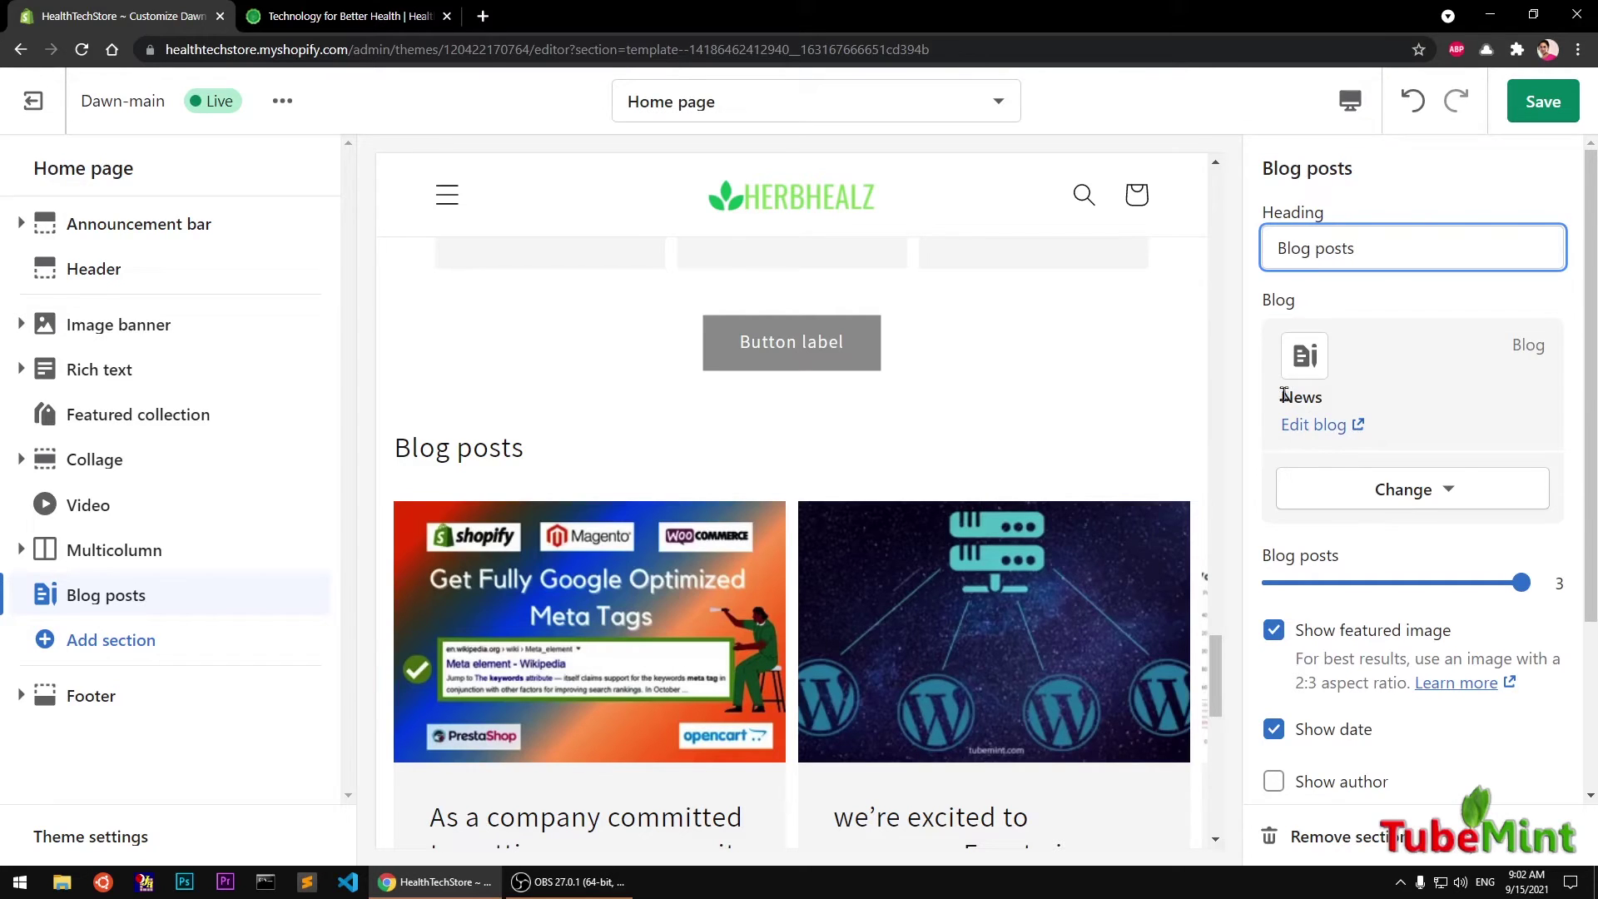
drag(1284, 395, 1330, 397)
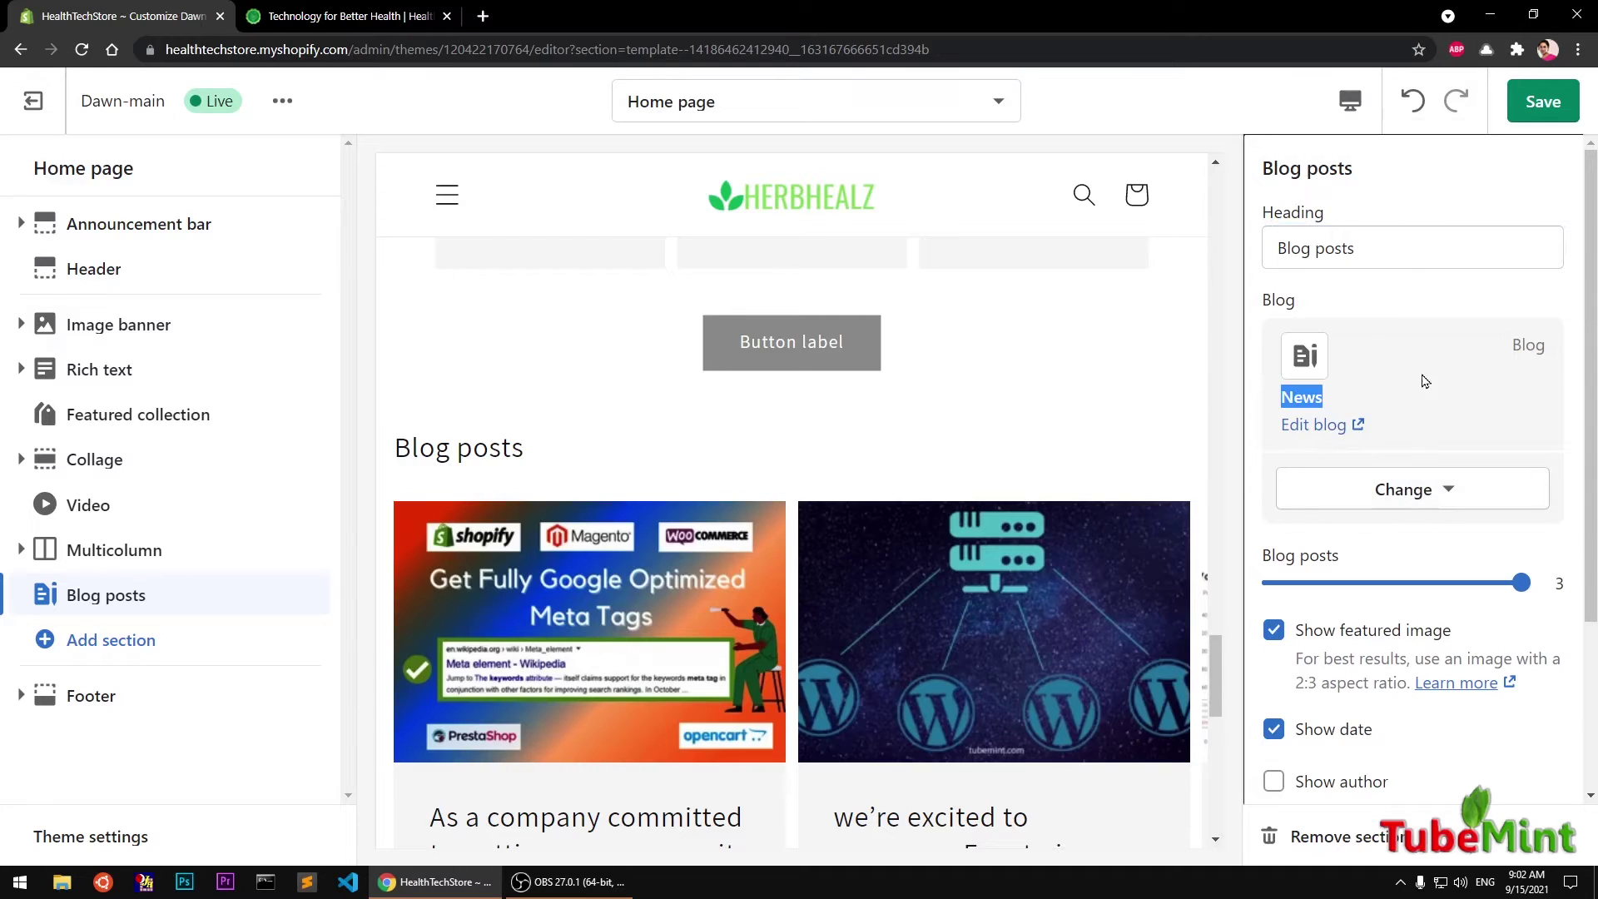
click(1414, 305)
scroll(1476, 425, down, 2)
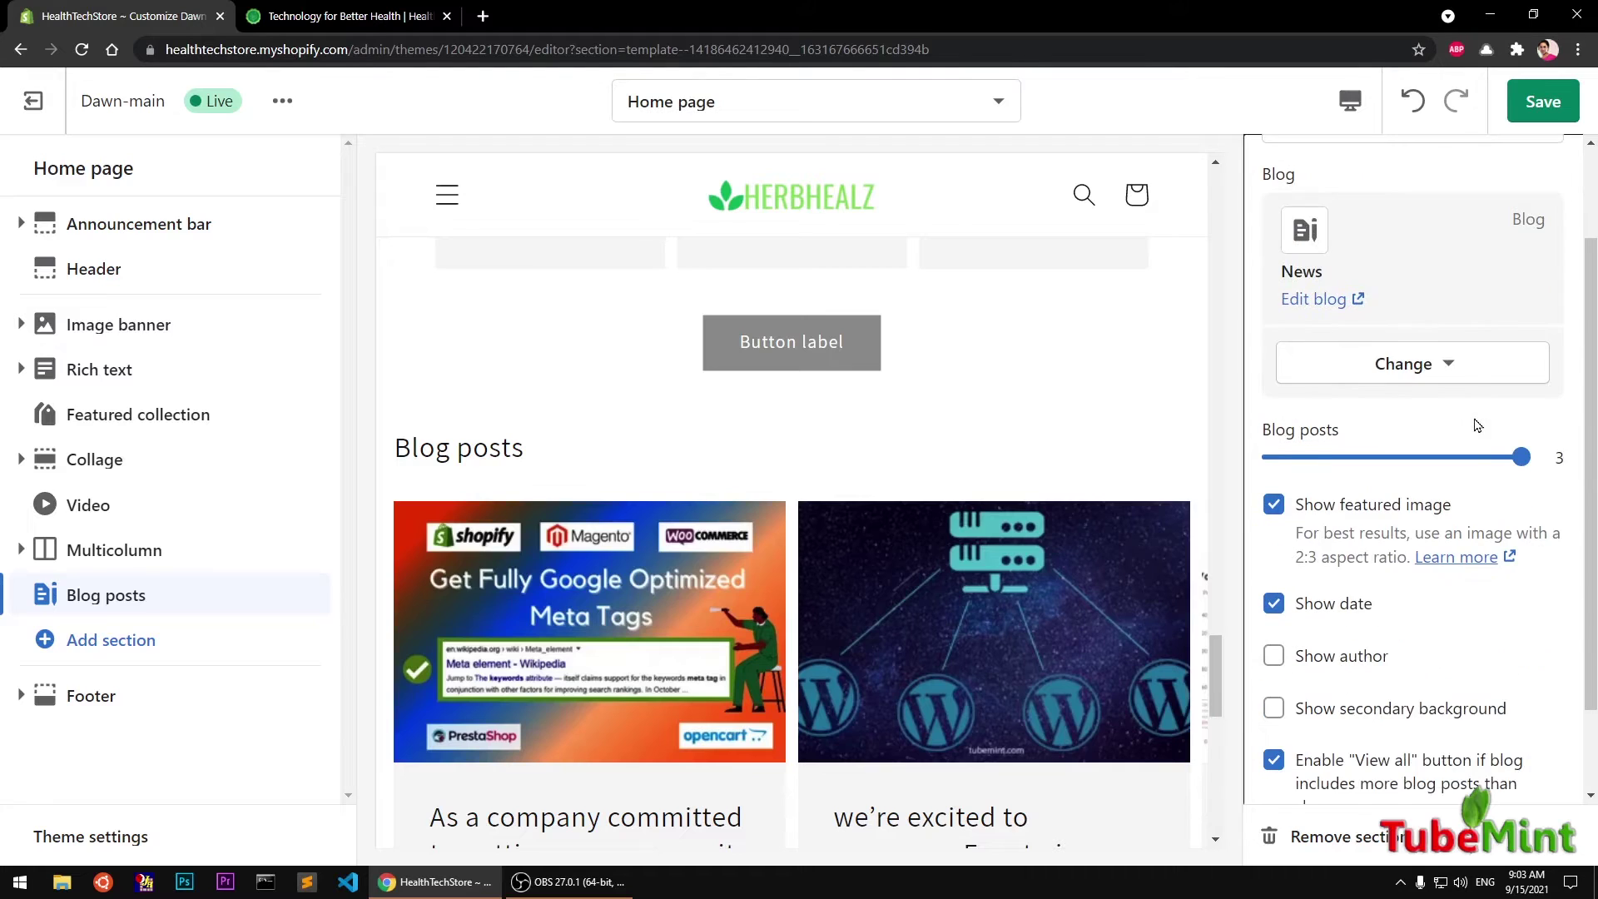
click(1456, 364)
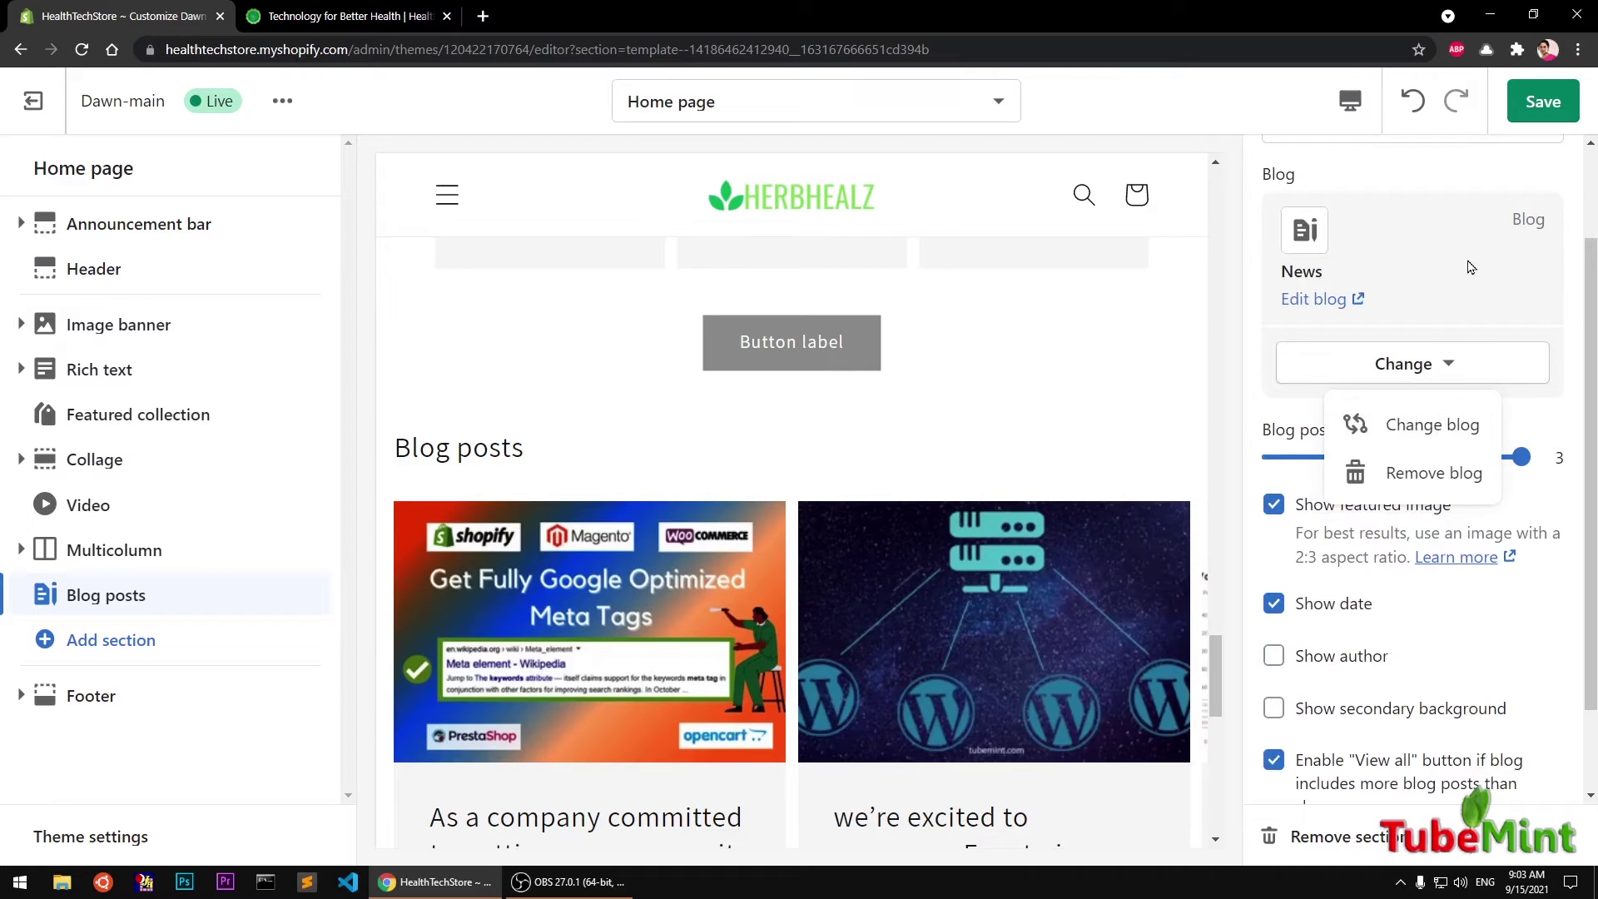
click(1446, 245)
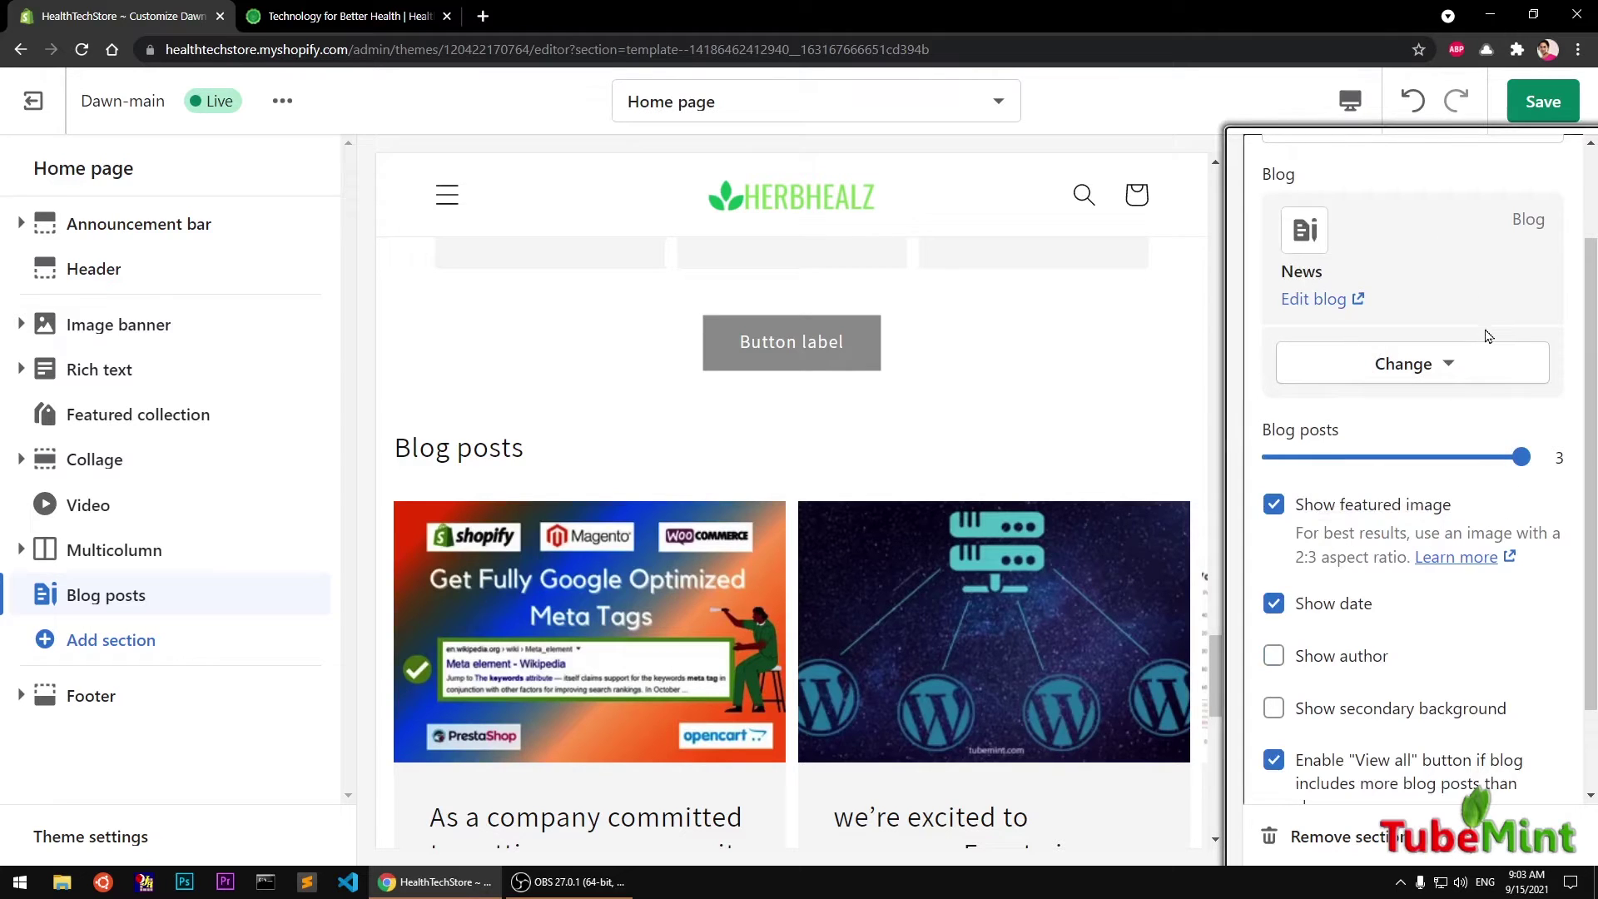
- Try 2 posts then return to 3, and toggle featured images off and back on
scroll(1488, 337, down, 1)
click(1522, 347)
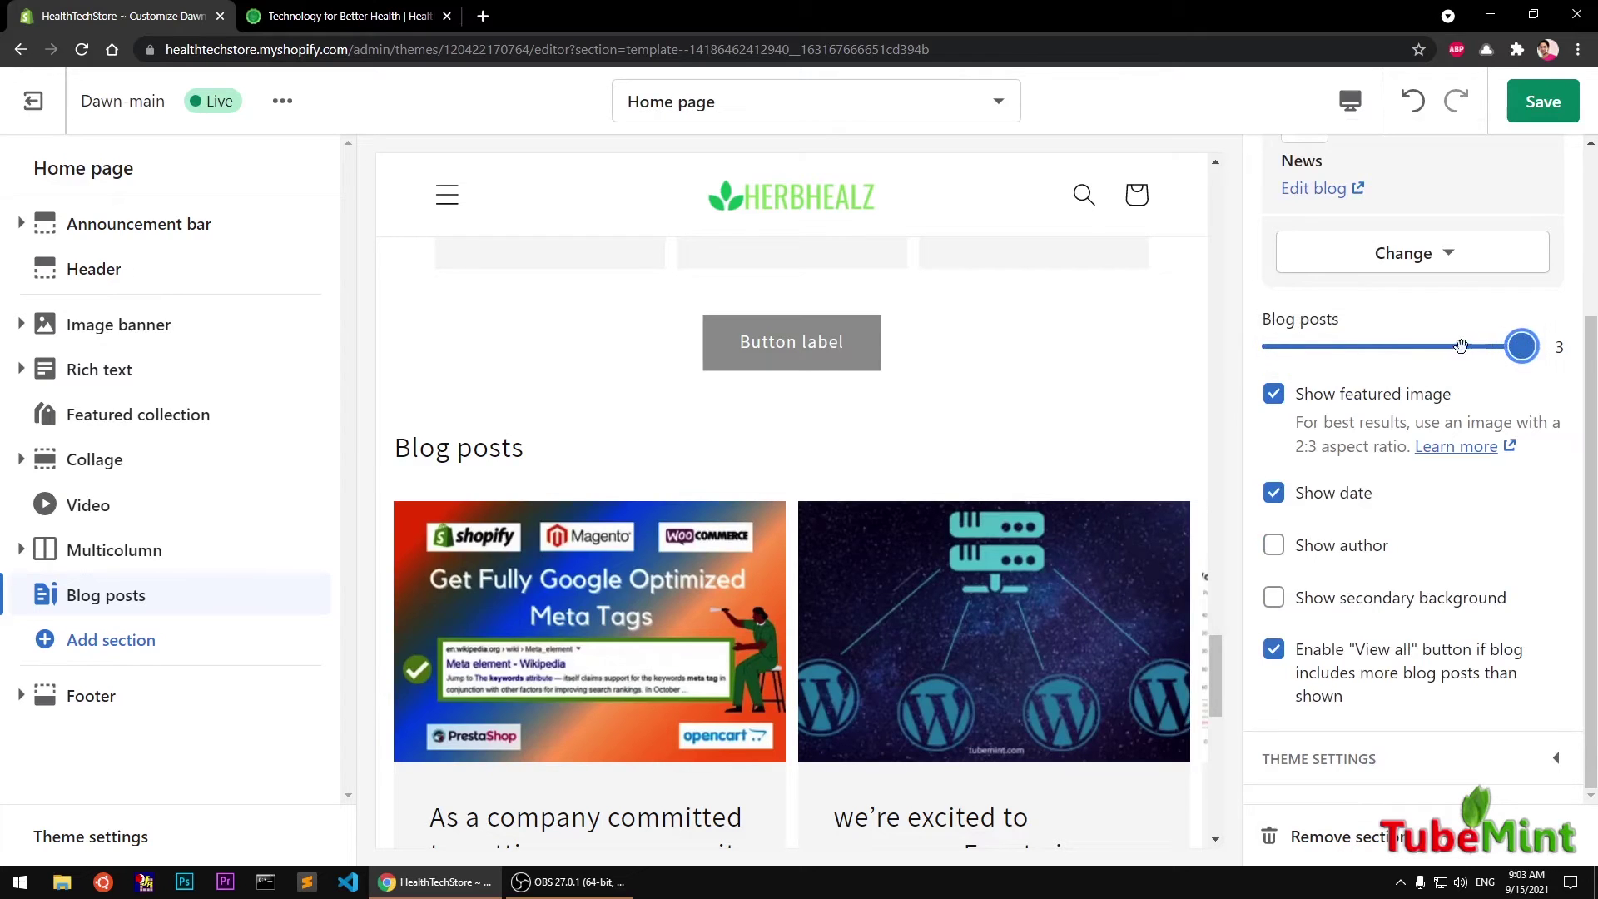
drag(1461, 345, 1446, 357)
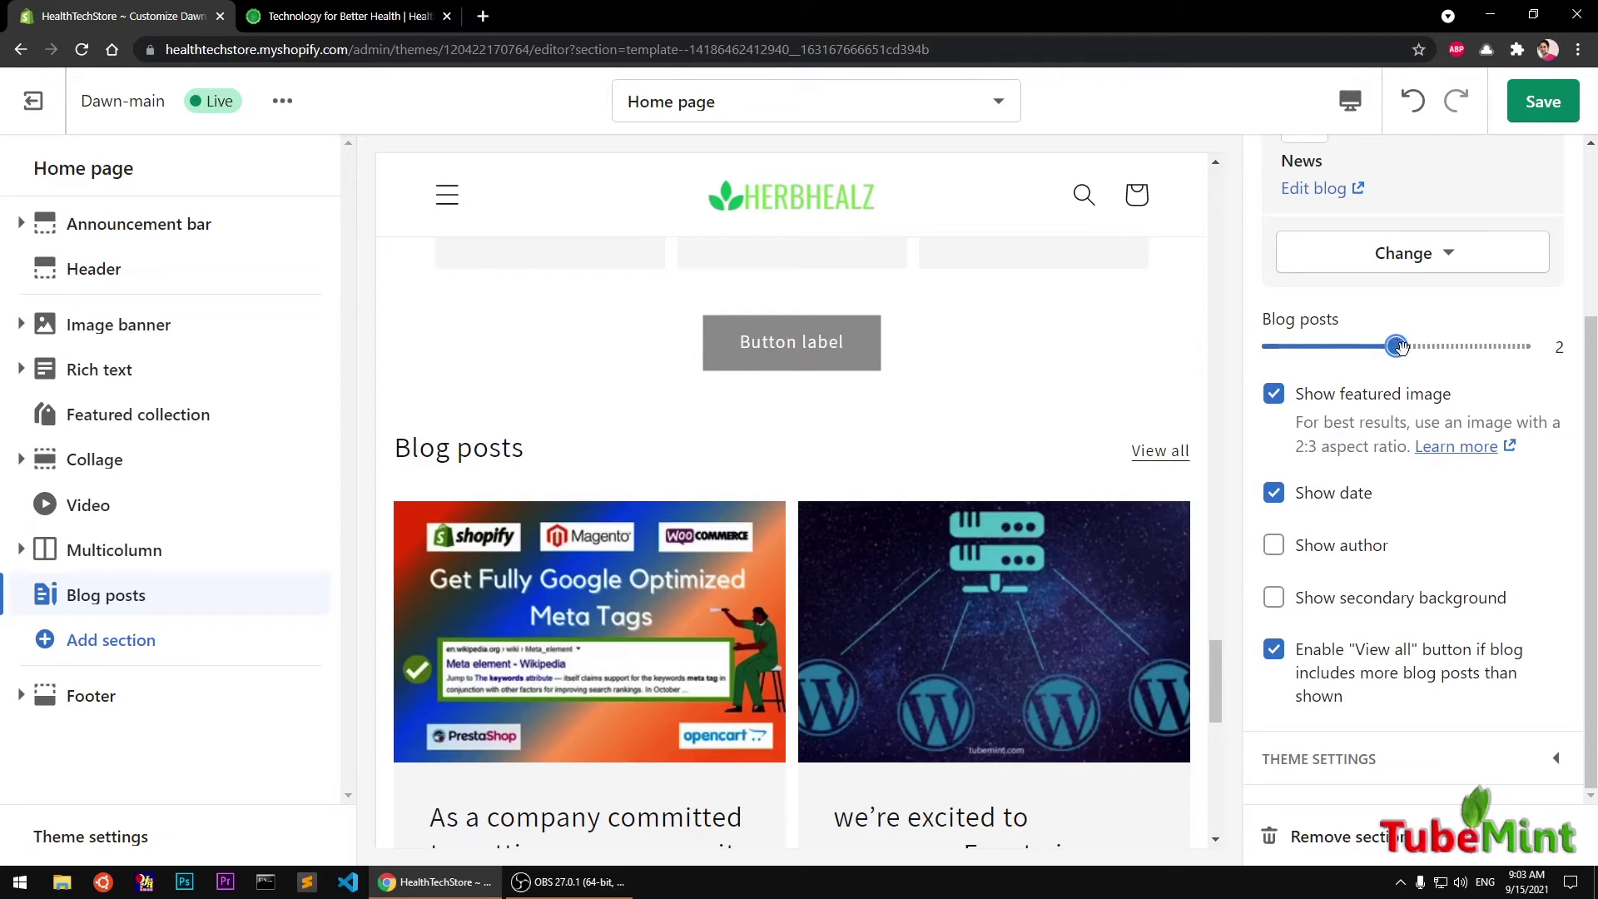
drag(1403, 351, 1528, 349)
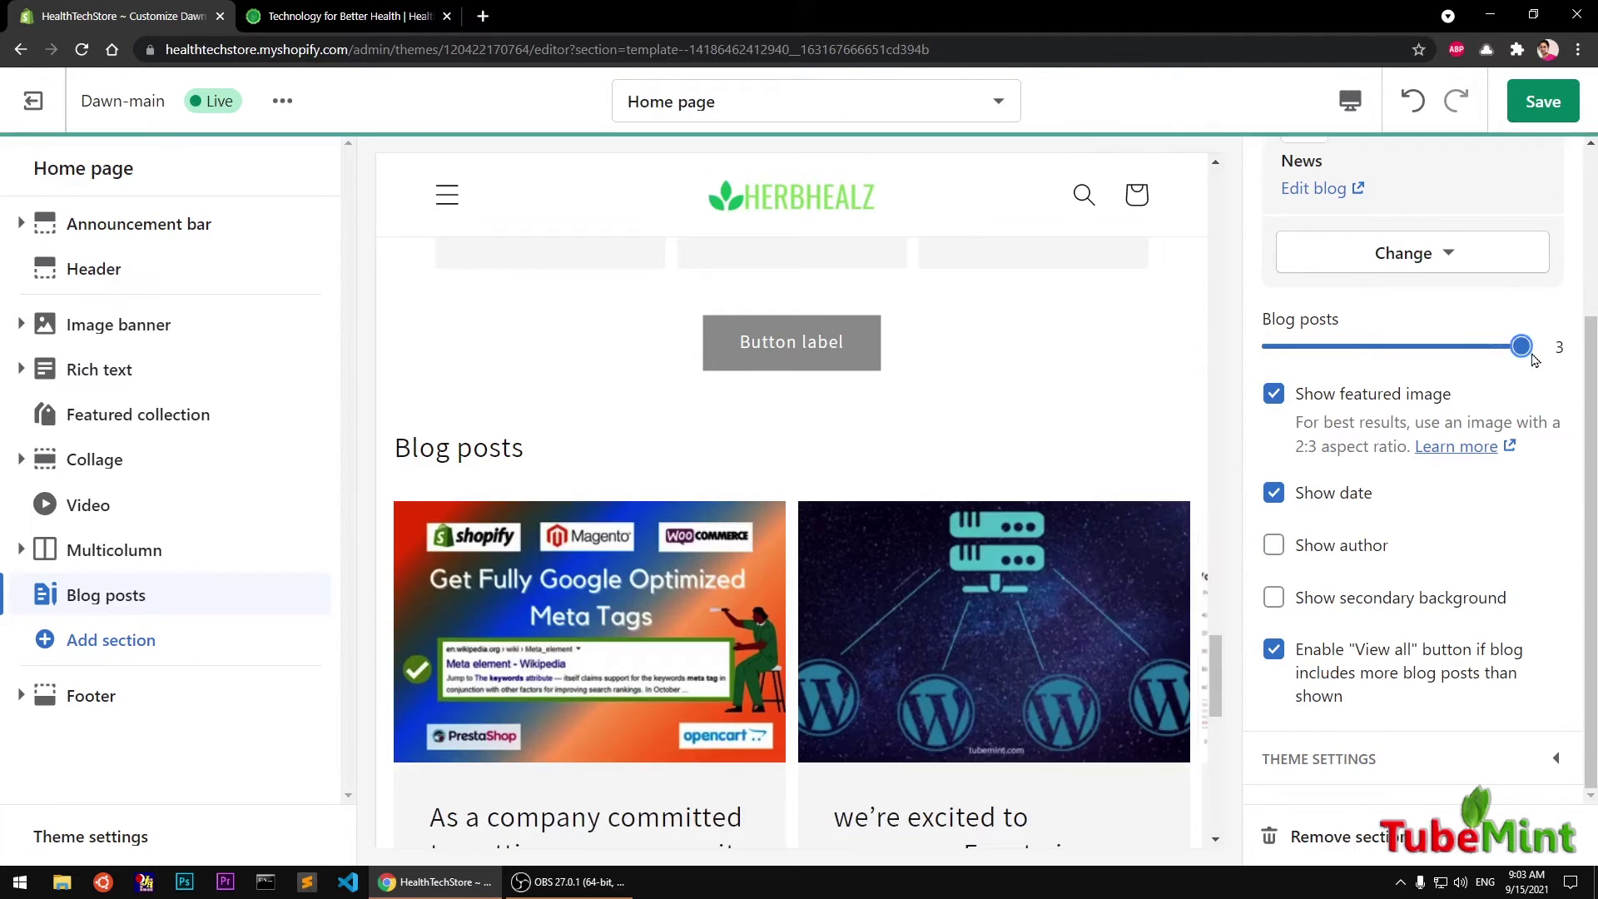
click(1274, 395)
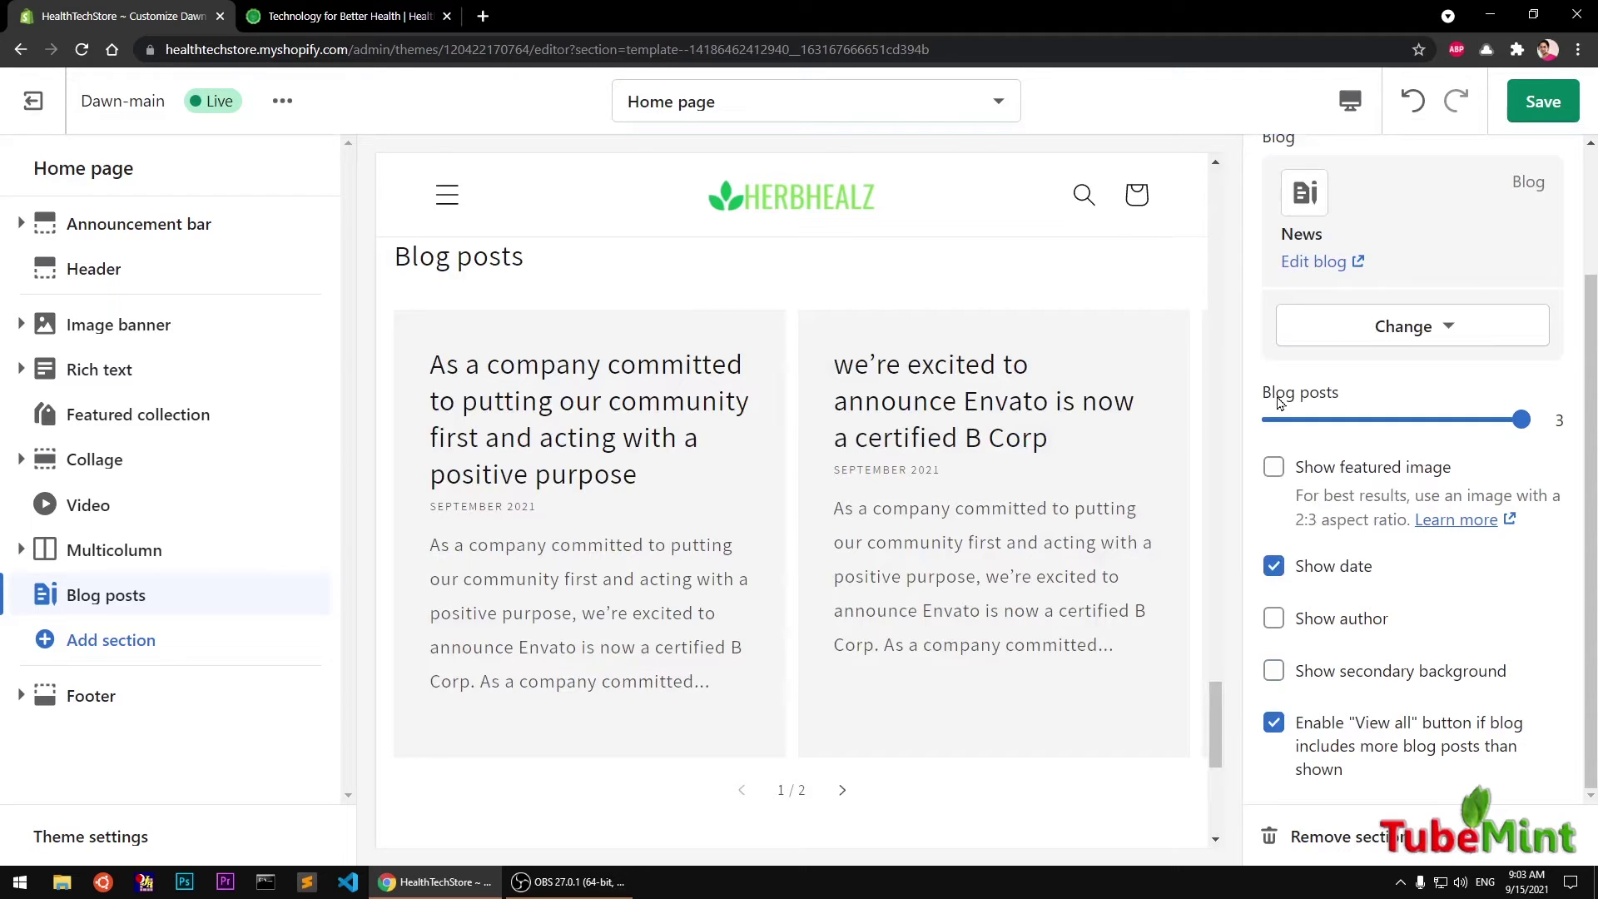
click(1274, 467)
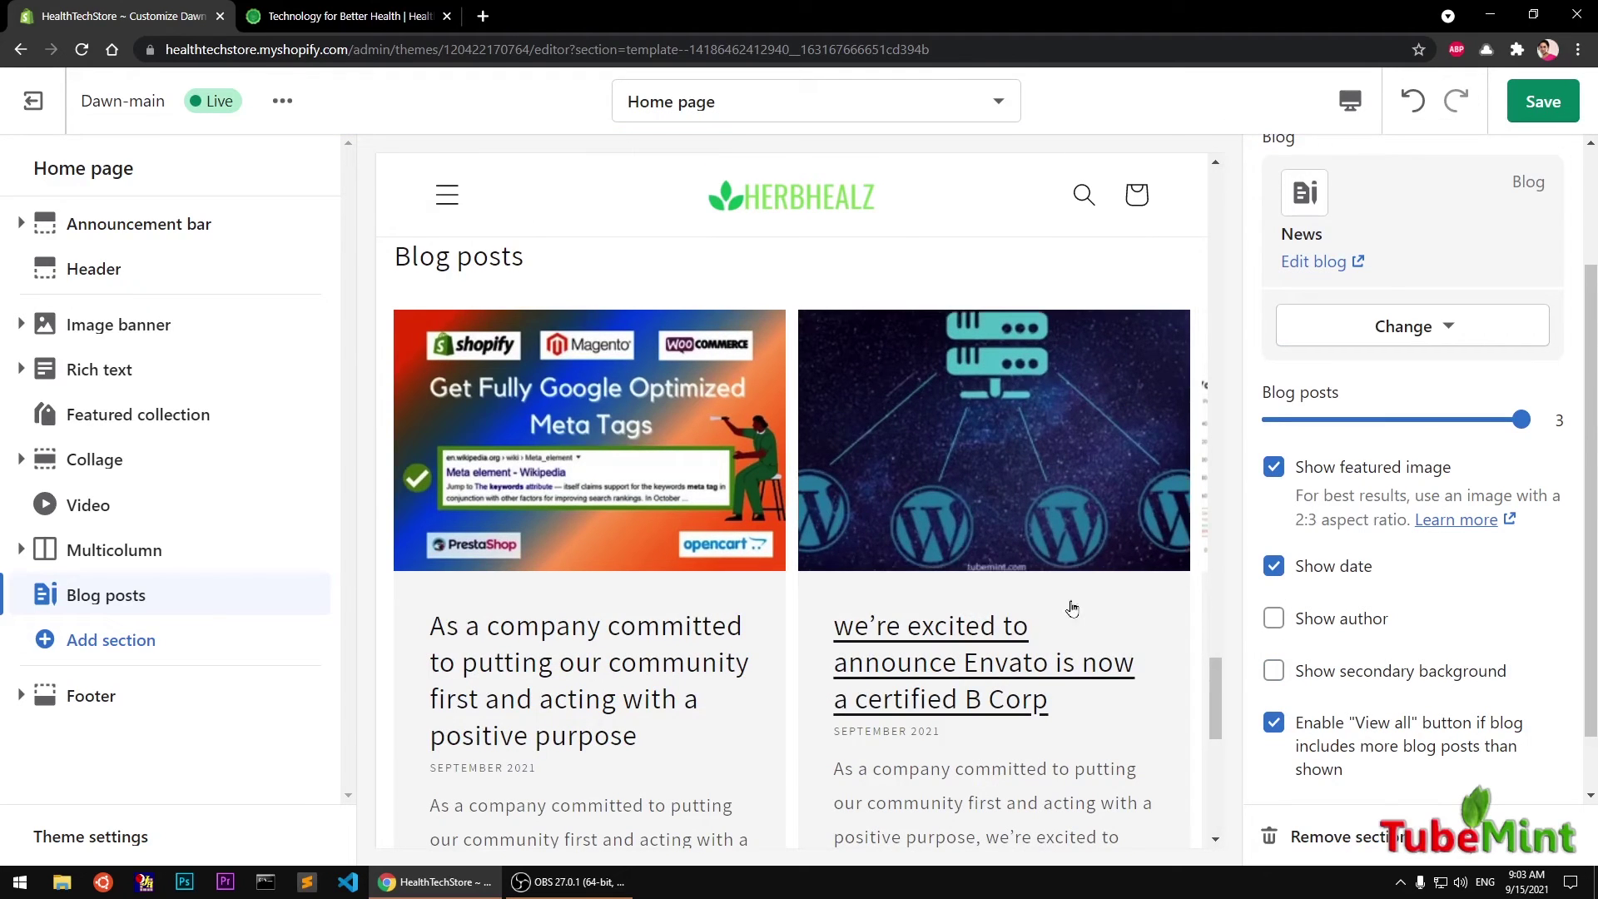
- Show author names with the dates kept on, leaving secondary background off
scroll(1032, 613, down, 1)
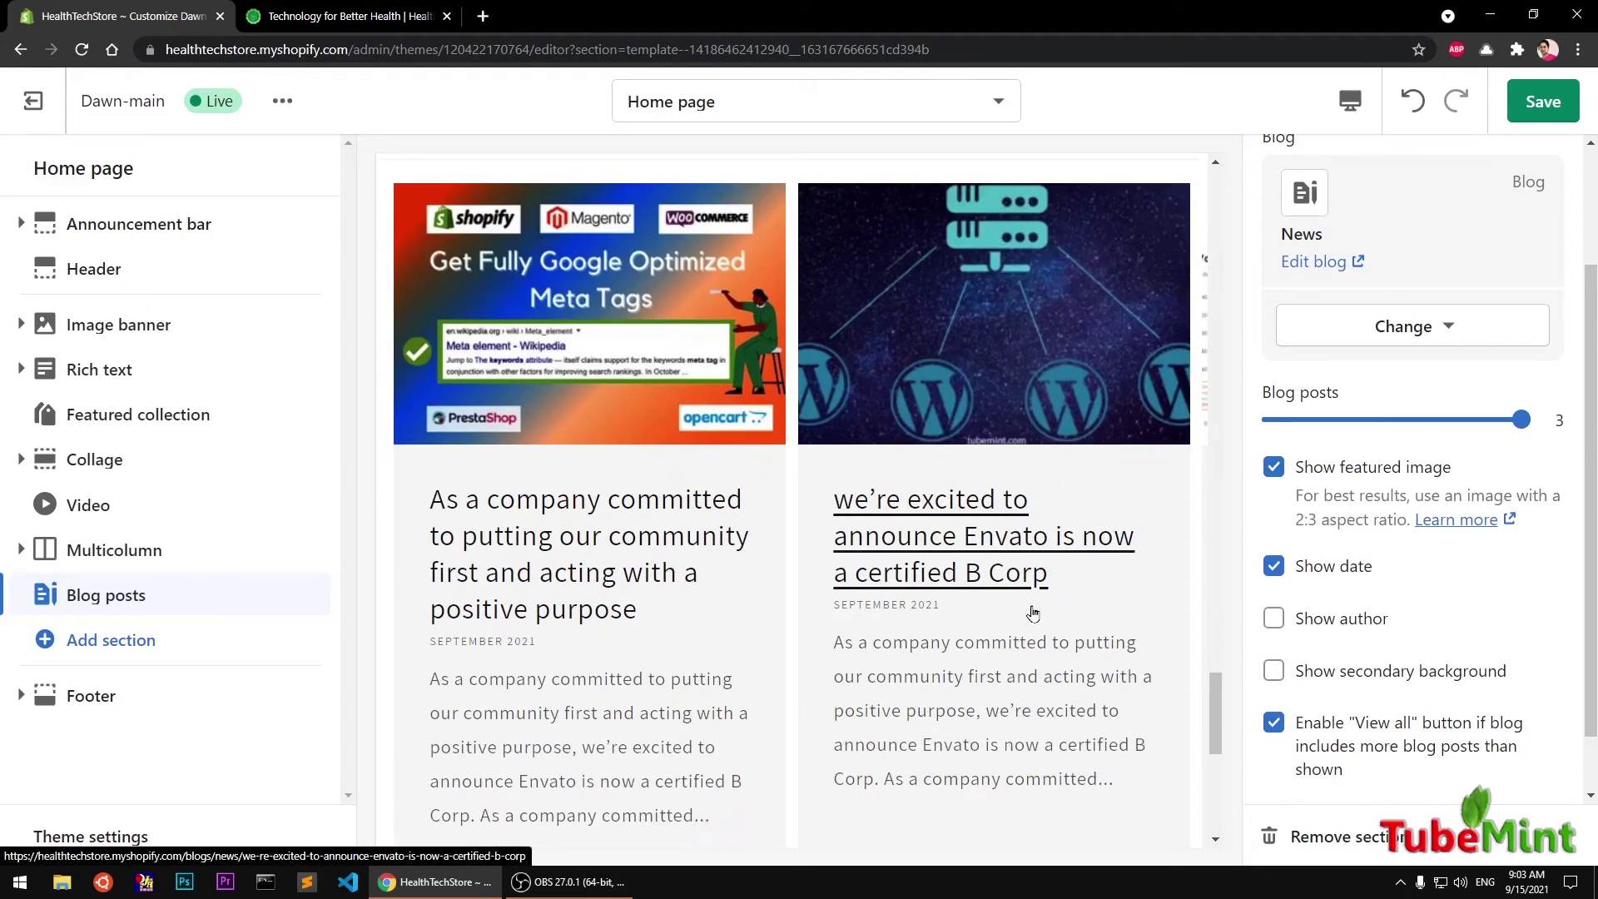
click(1275, 569)
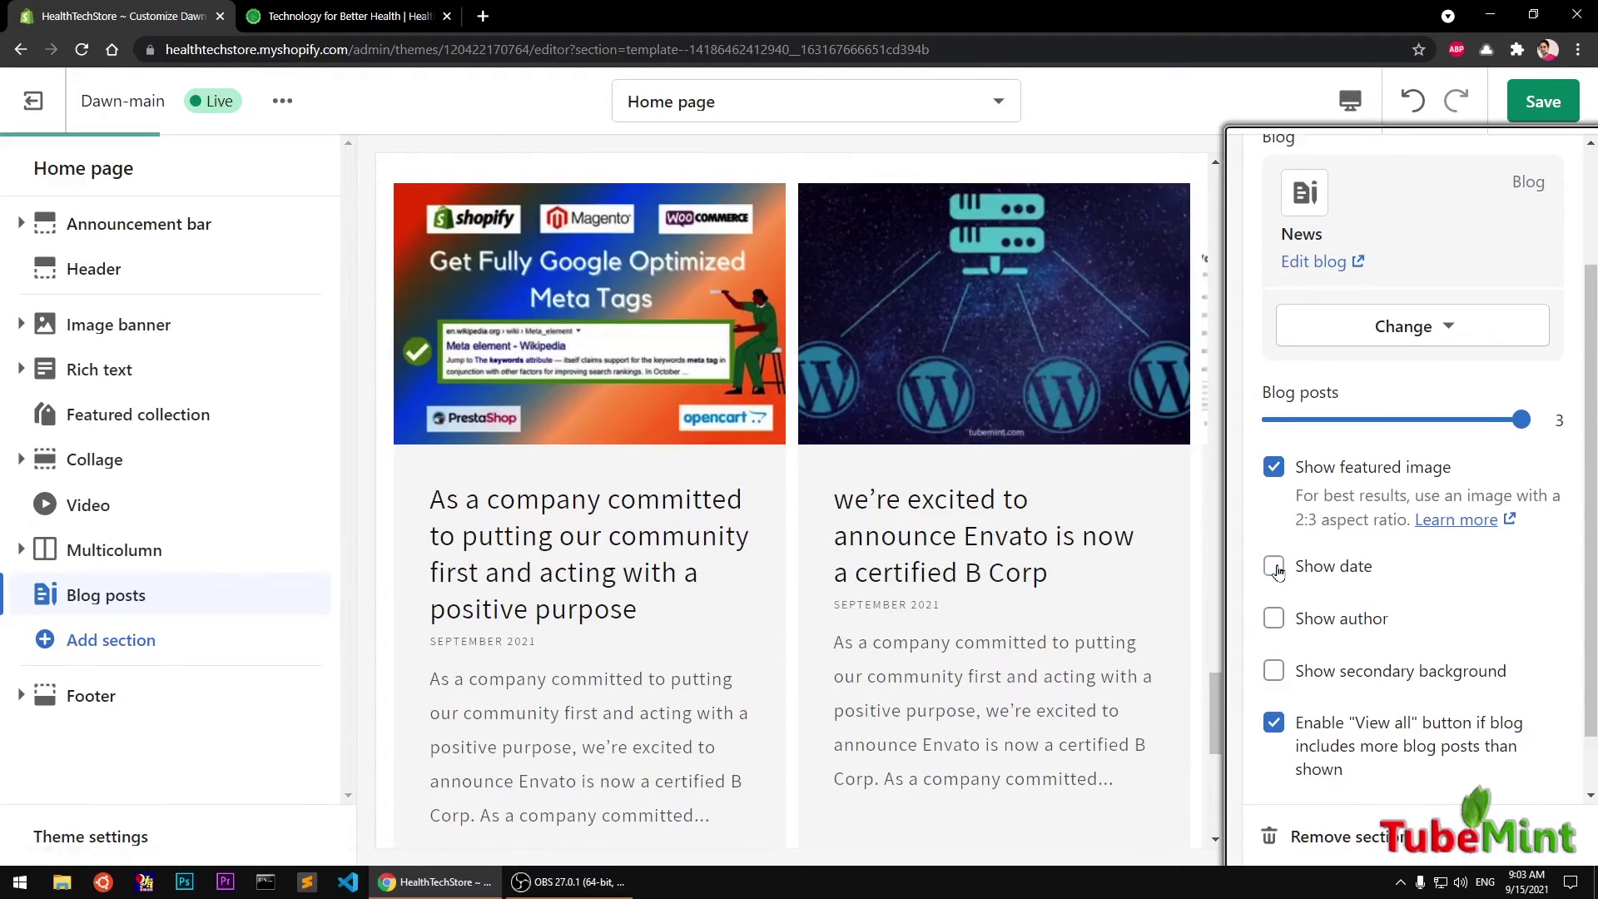
click(1275, 620)
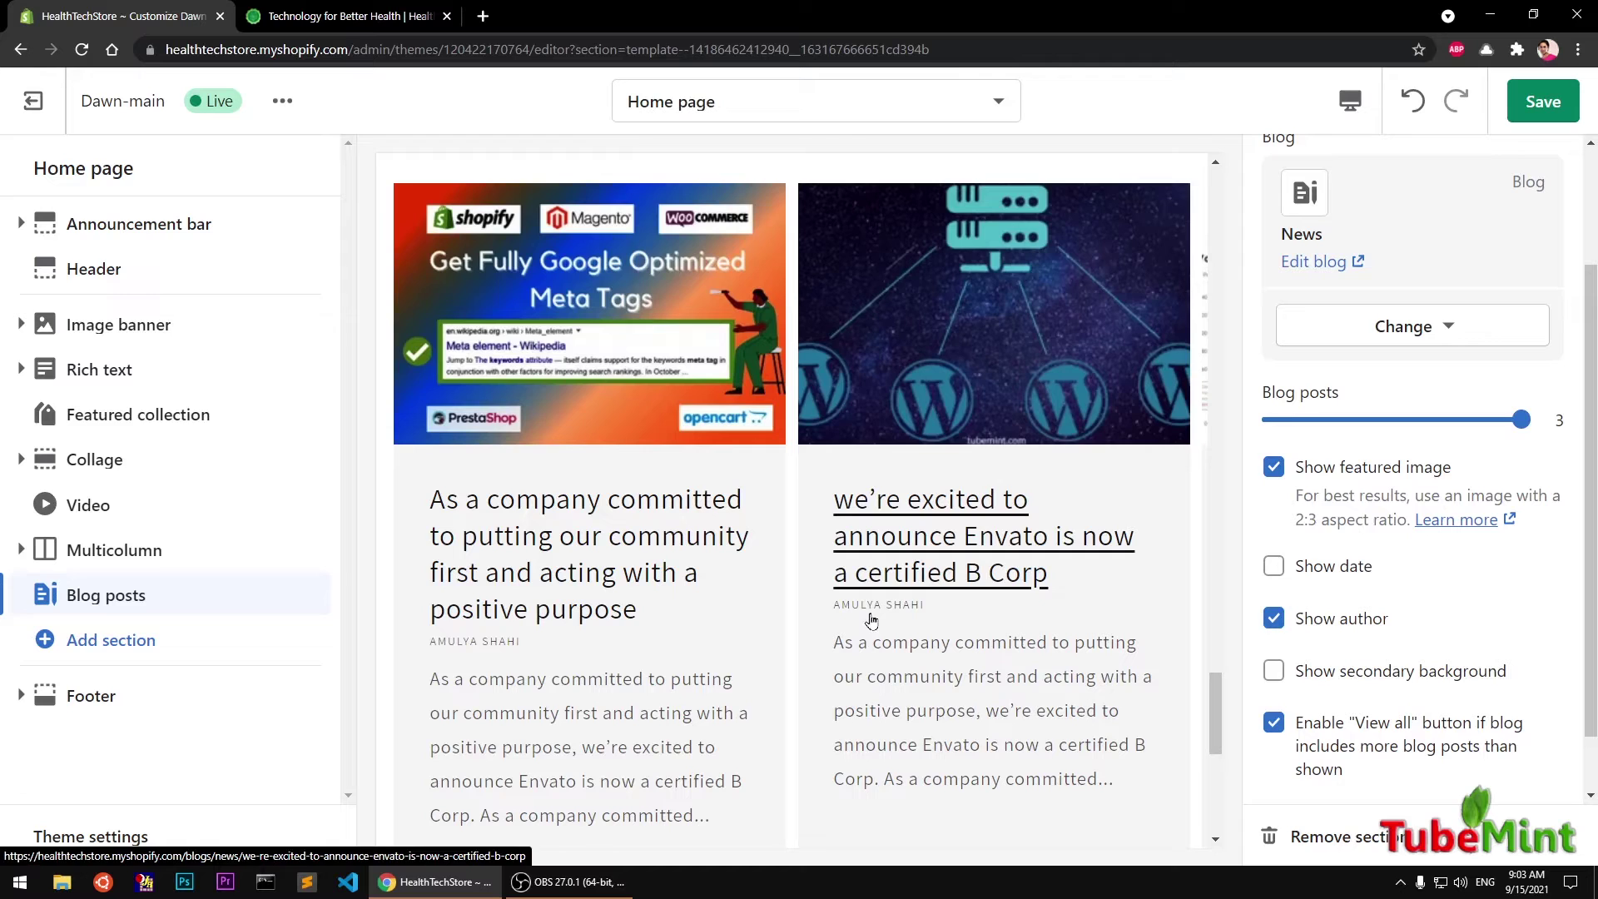
click(1280, 570)
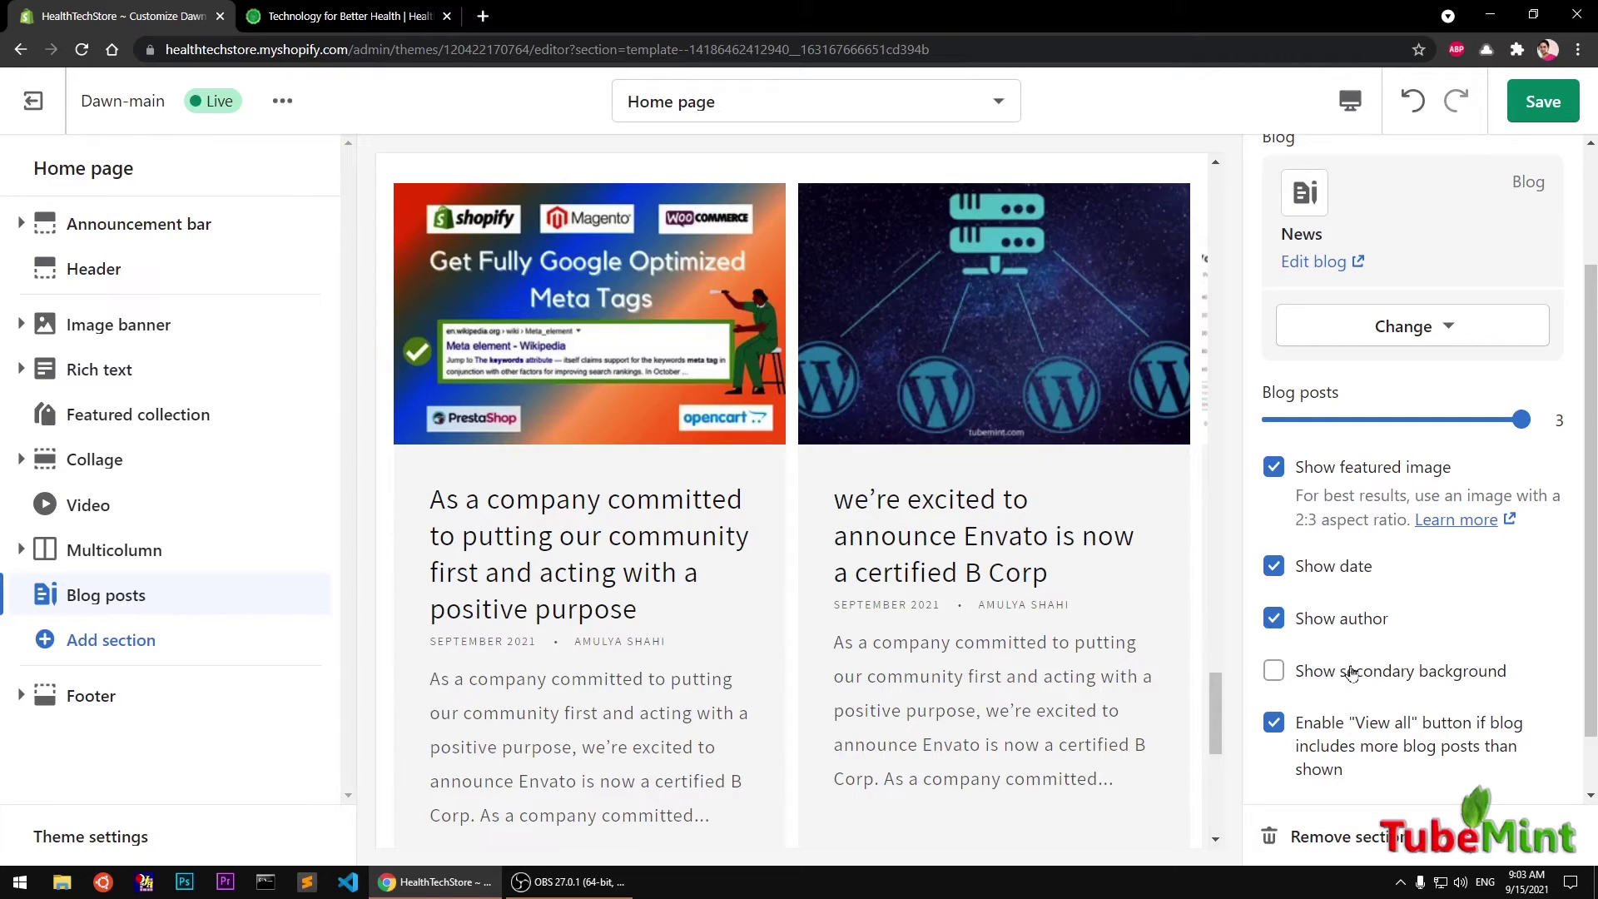
click(1276, 672)
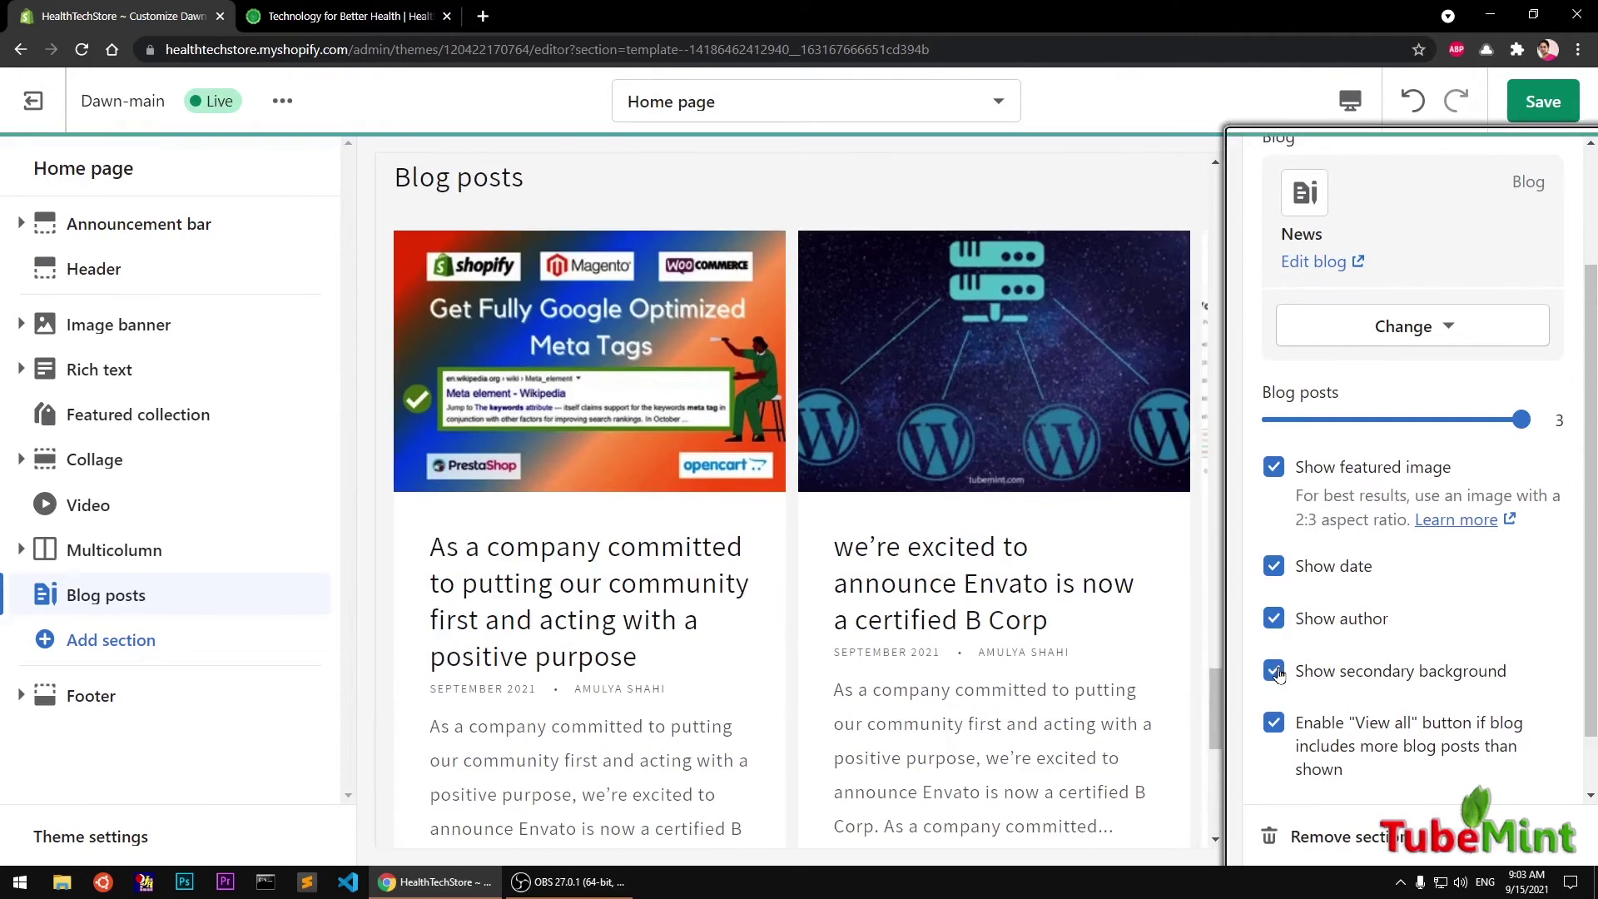
click(1276, 671)
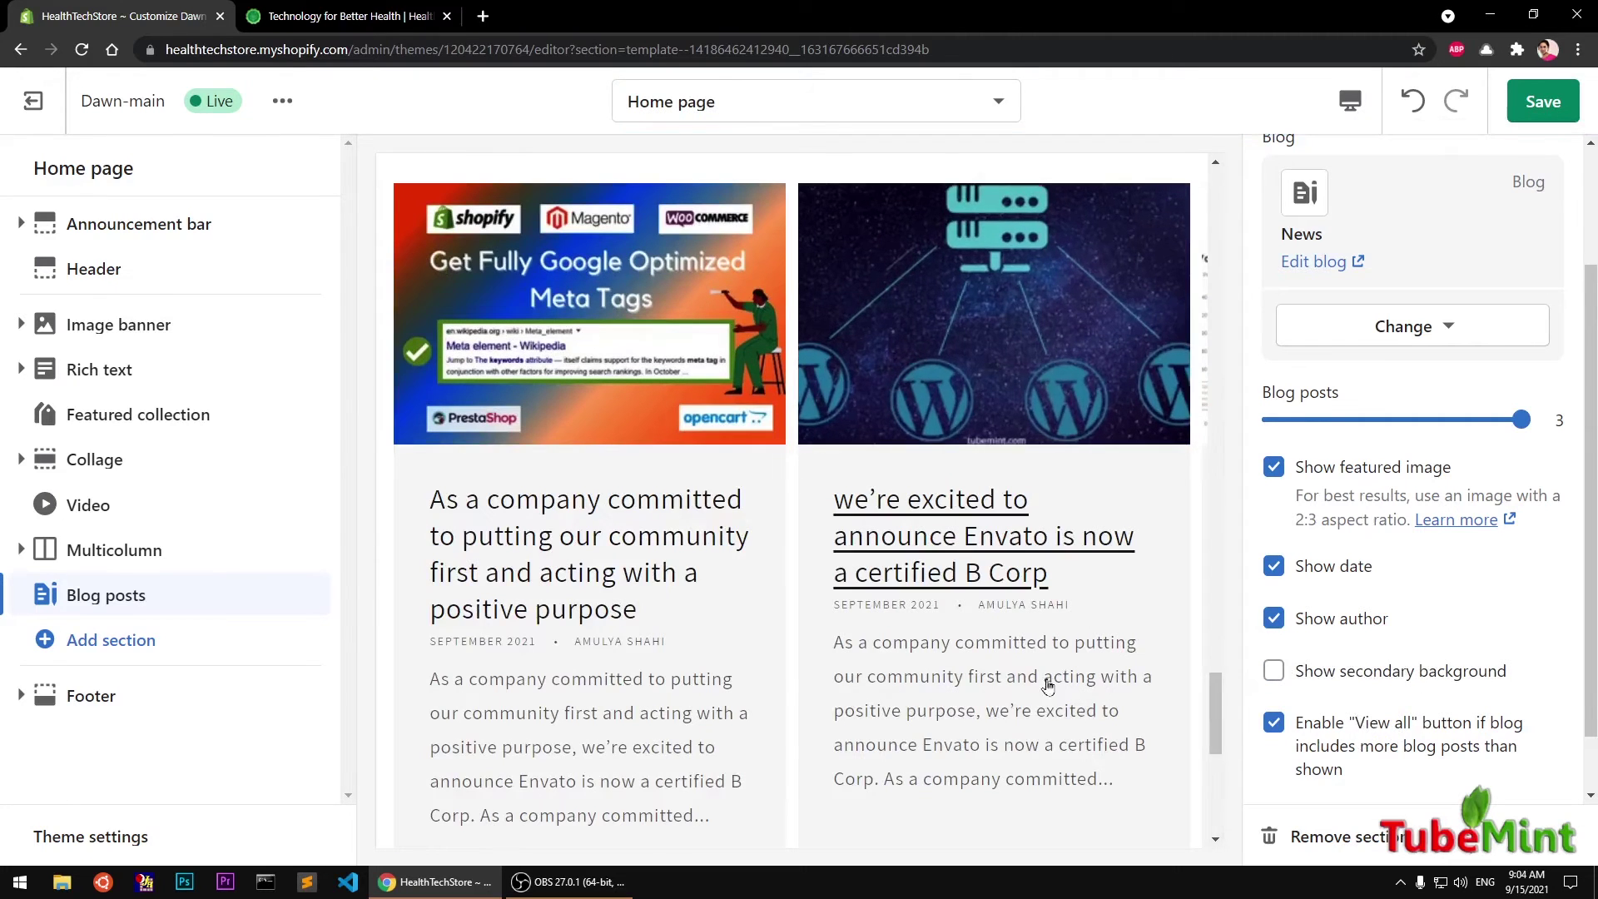
- Slide the preview's blog carousel to the next post
scroll(1074, 658, up, 4)
scroll(1050, 616, down, 8)
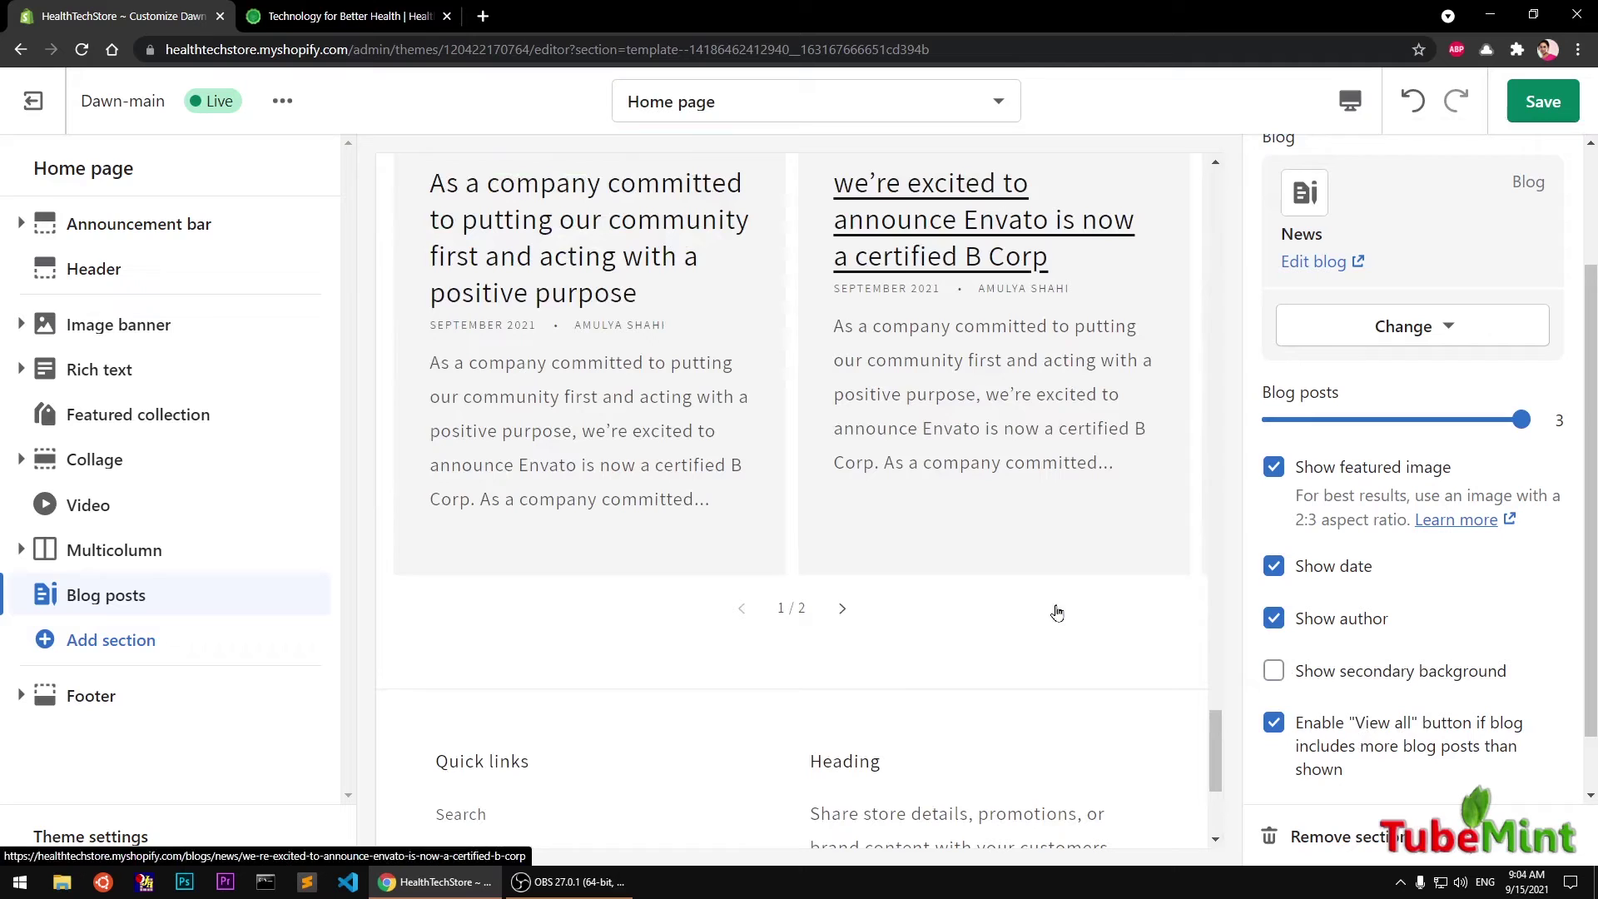
click(842, 609)
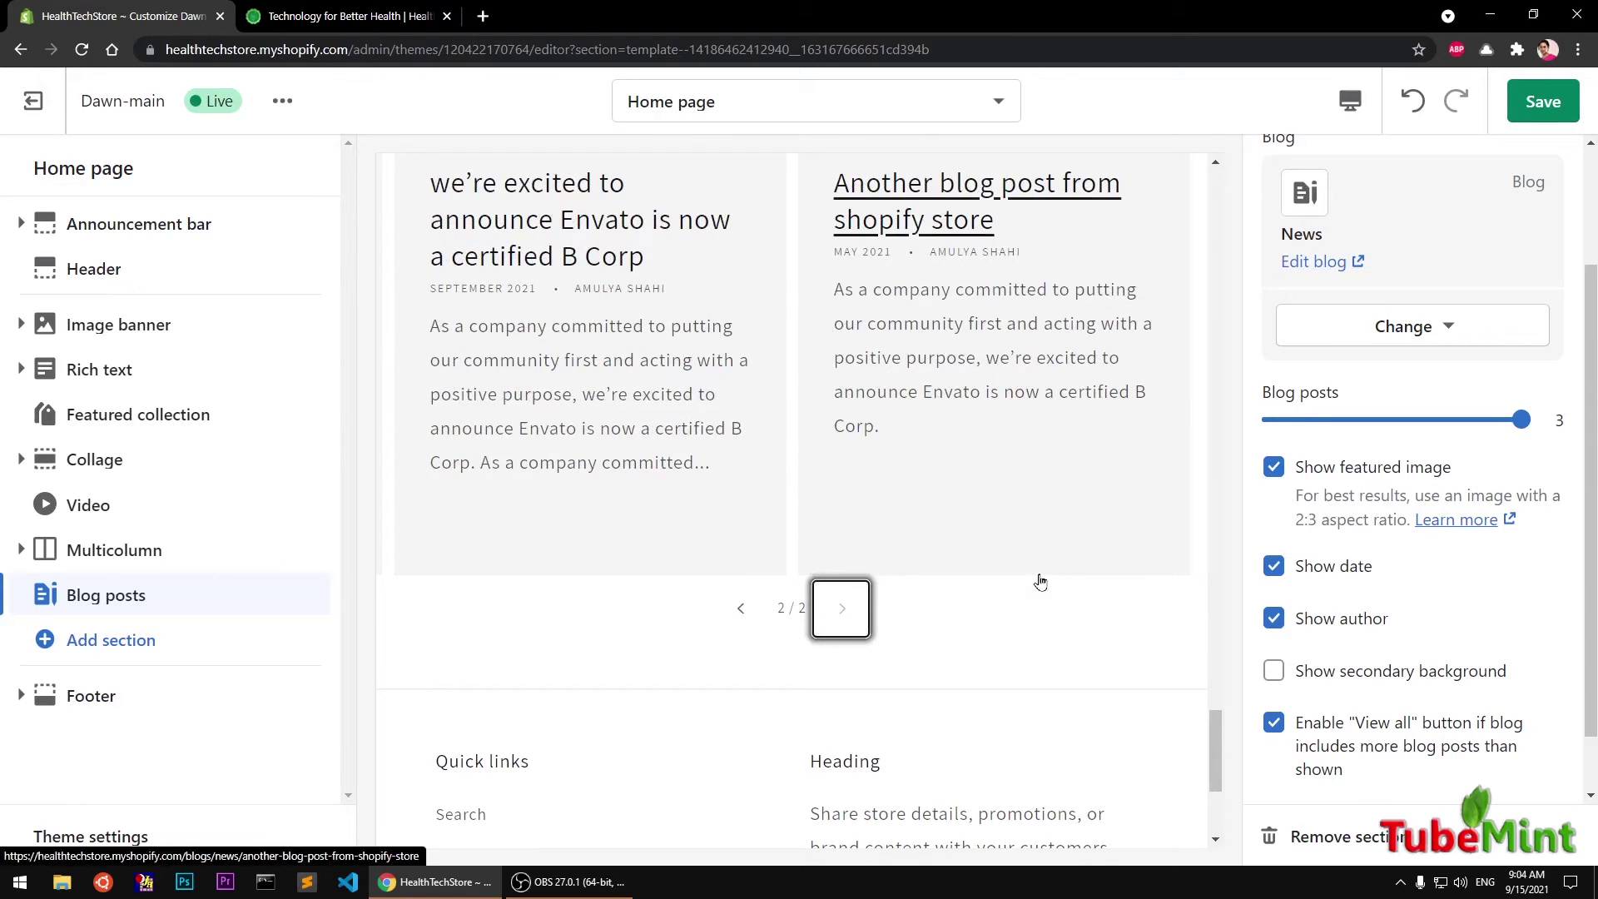
scroll(1038, 582, up, 4)
scroll(1041, 581, up, 6)
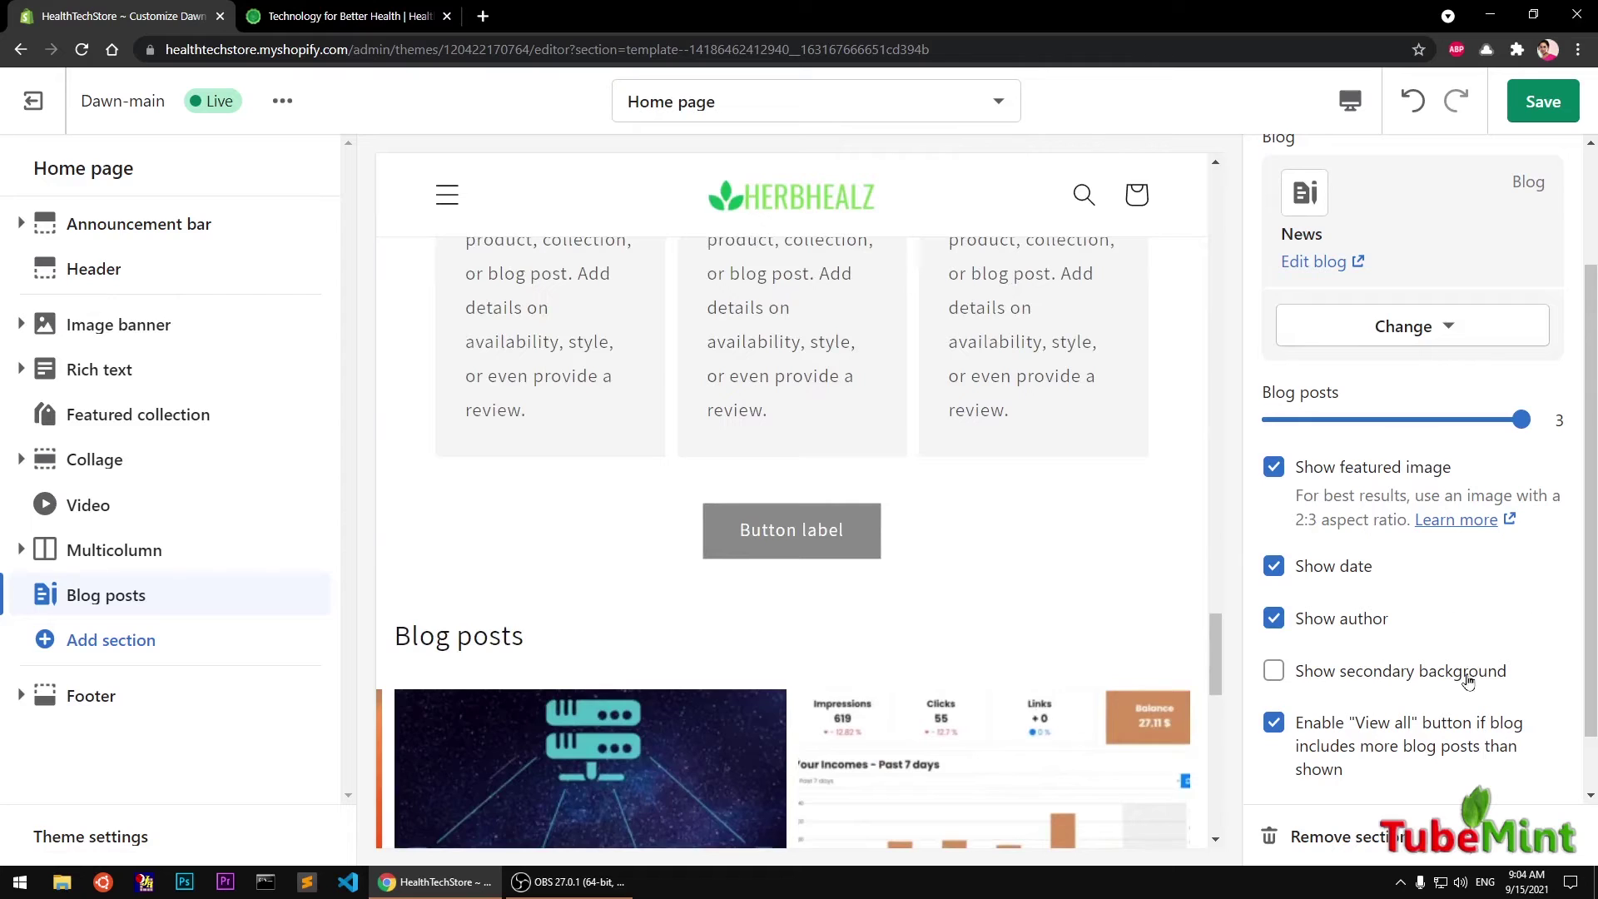
- Settle the Blog posts count at 3 after trying 2, and save the Home page
scroll(1407, 620, up, 2)
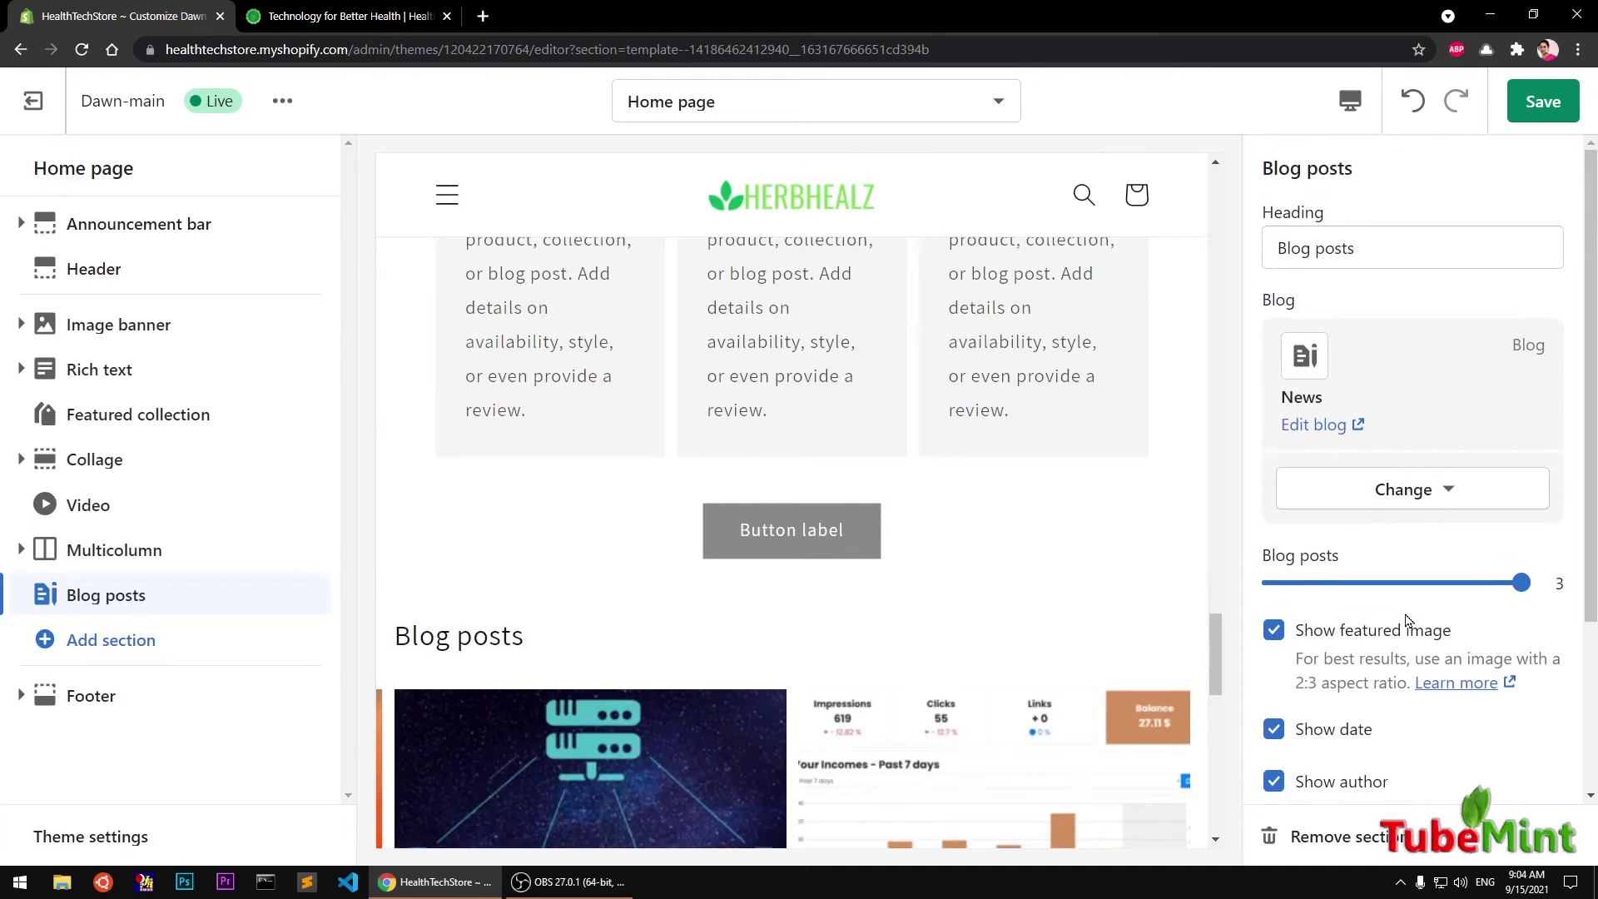
scroll(1419, 644, down, 3)
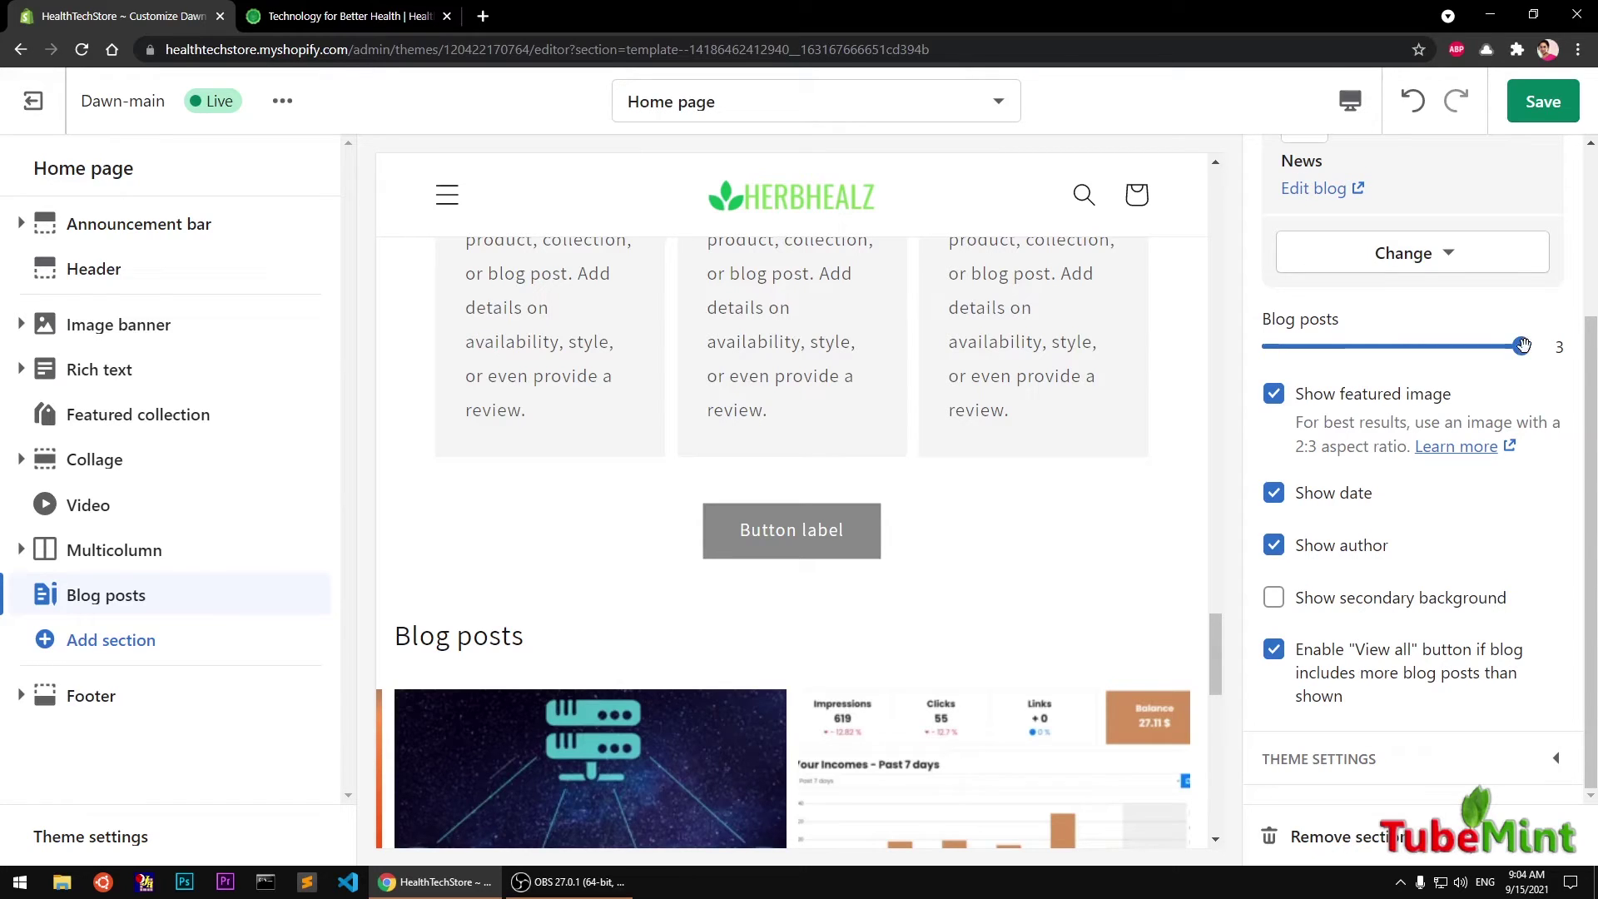
drag(1522, 346, 1397, 346)
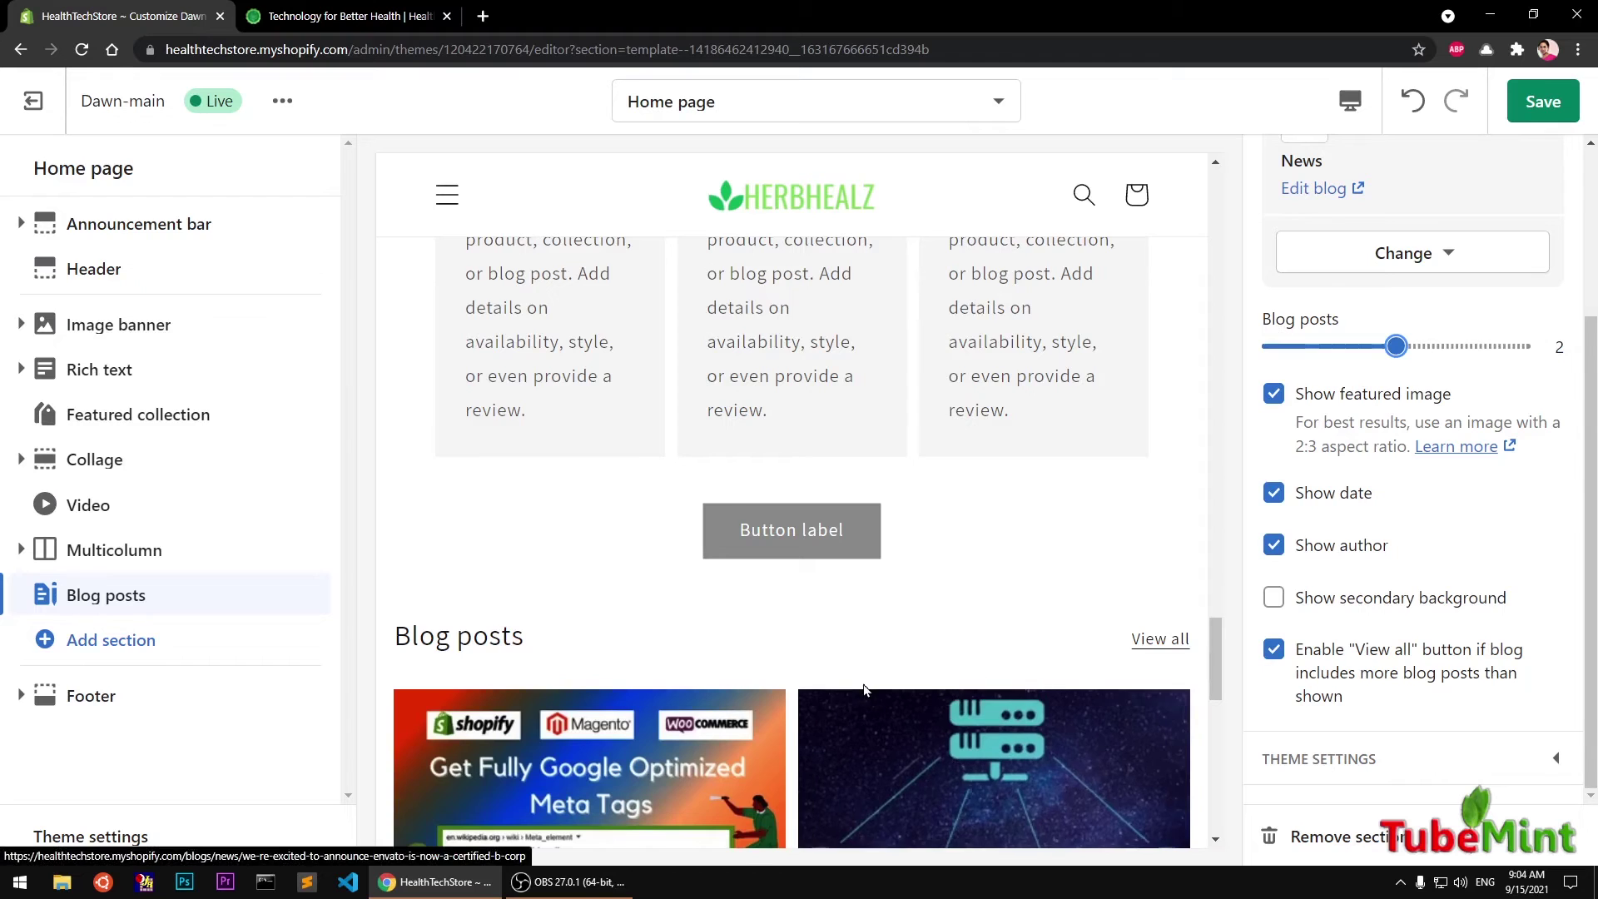
scroll(866, 691, down, 3)
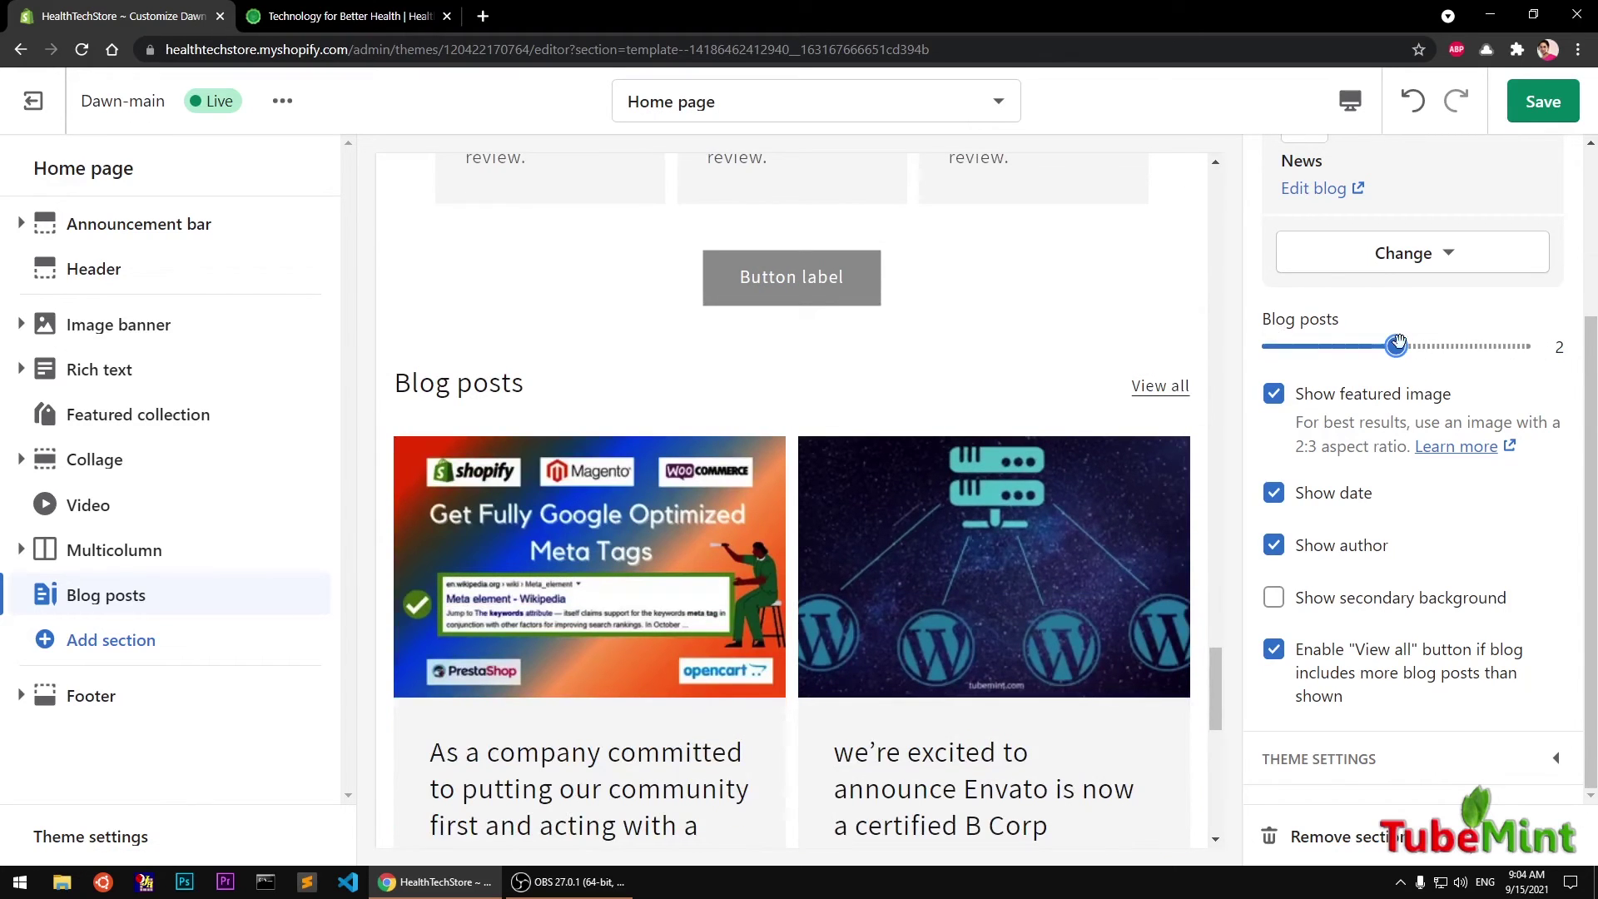
drag(1396, 342, 1513, 343)
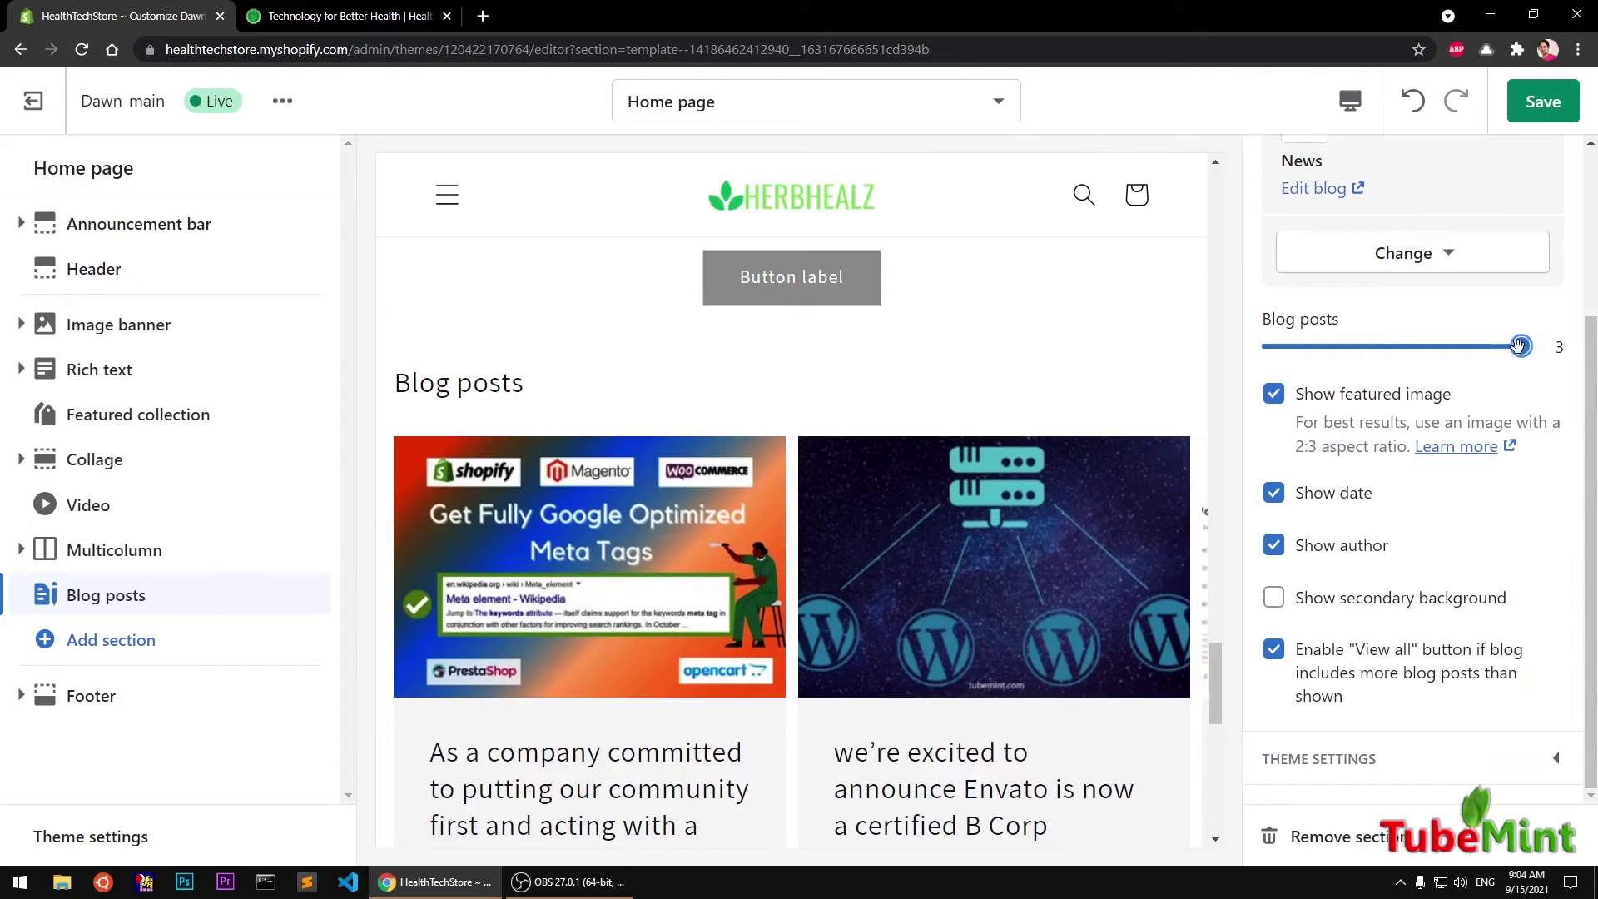
click(1455, 348)
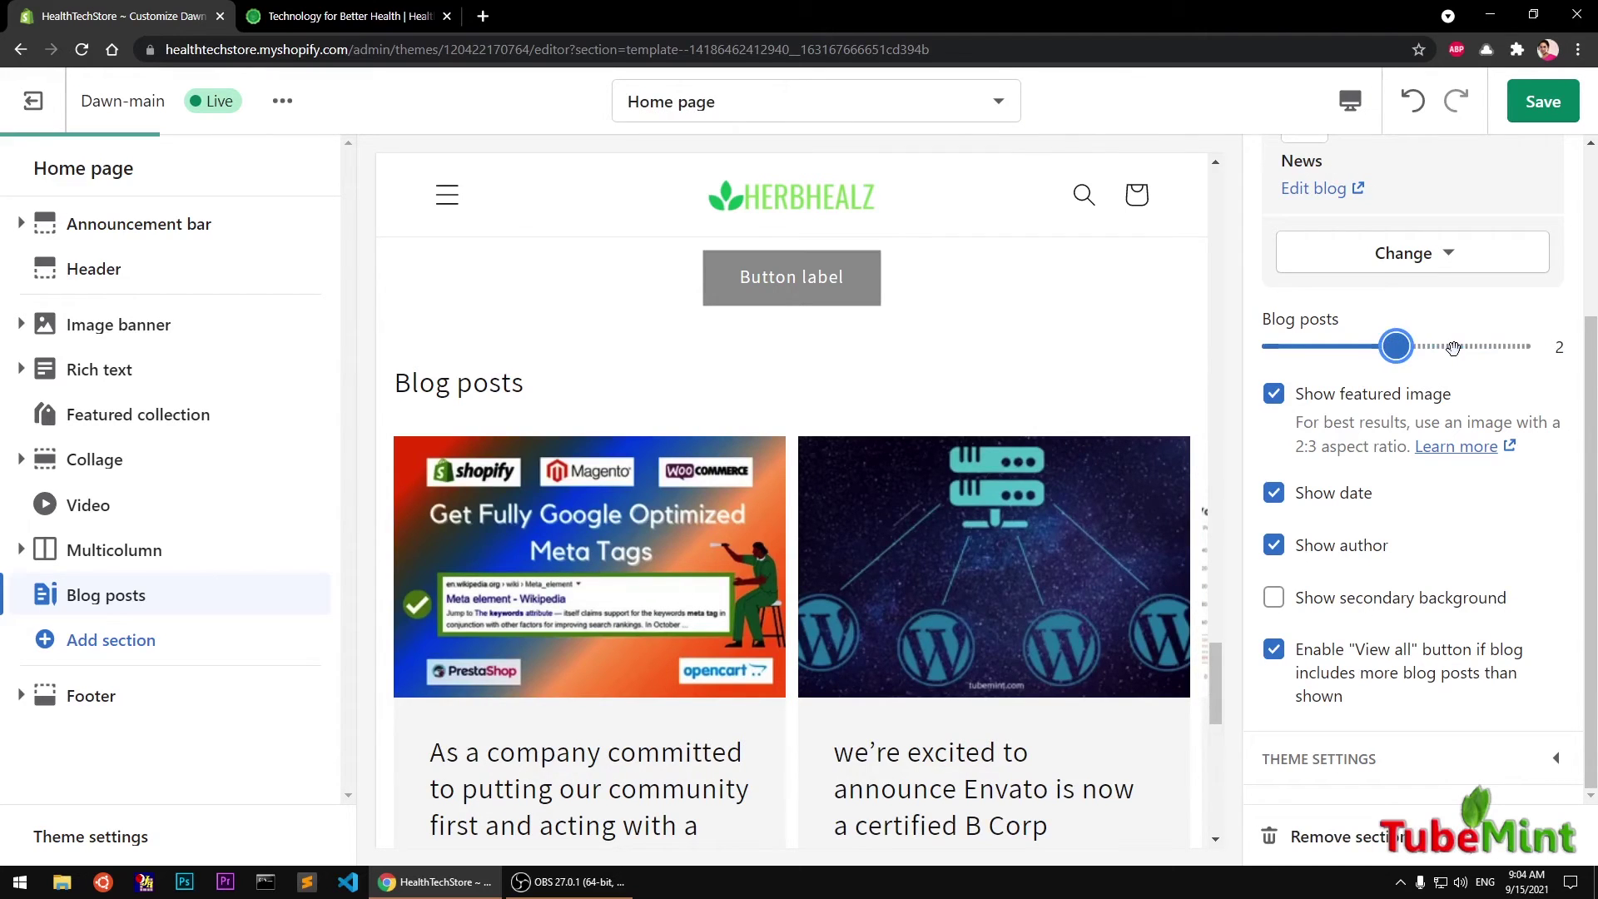
drag(1453, 348, 1519, 348)
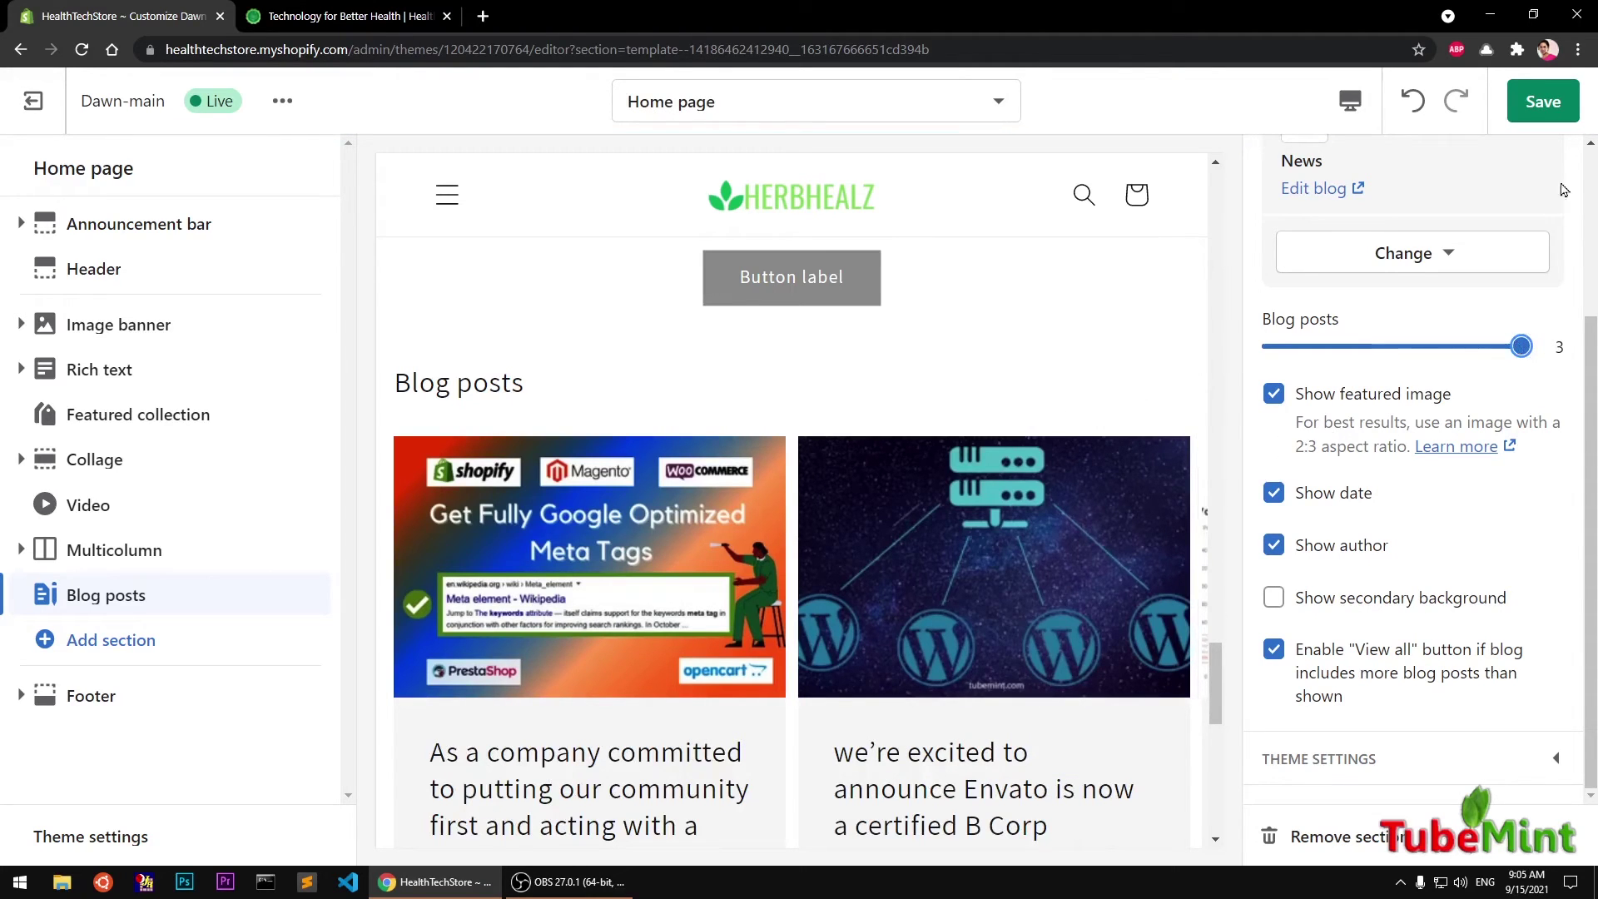
click(1544, 103)
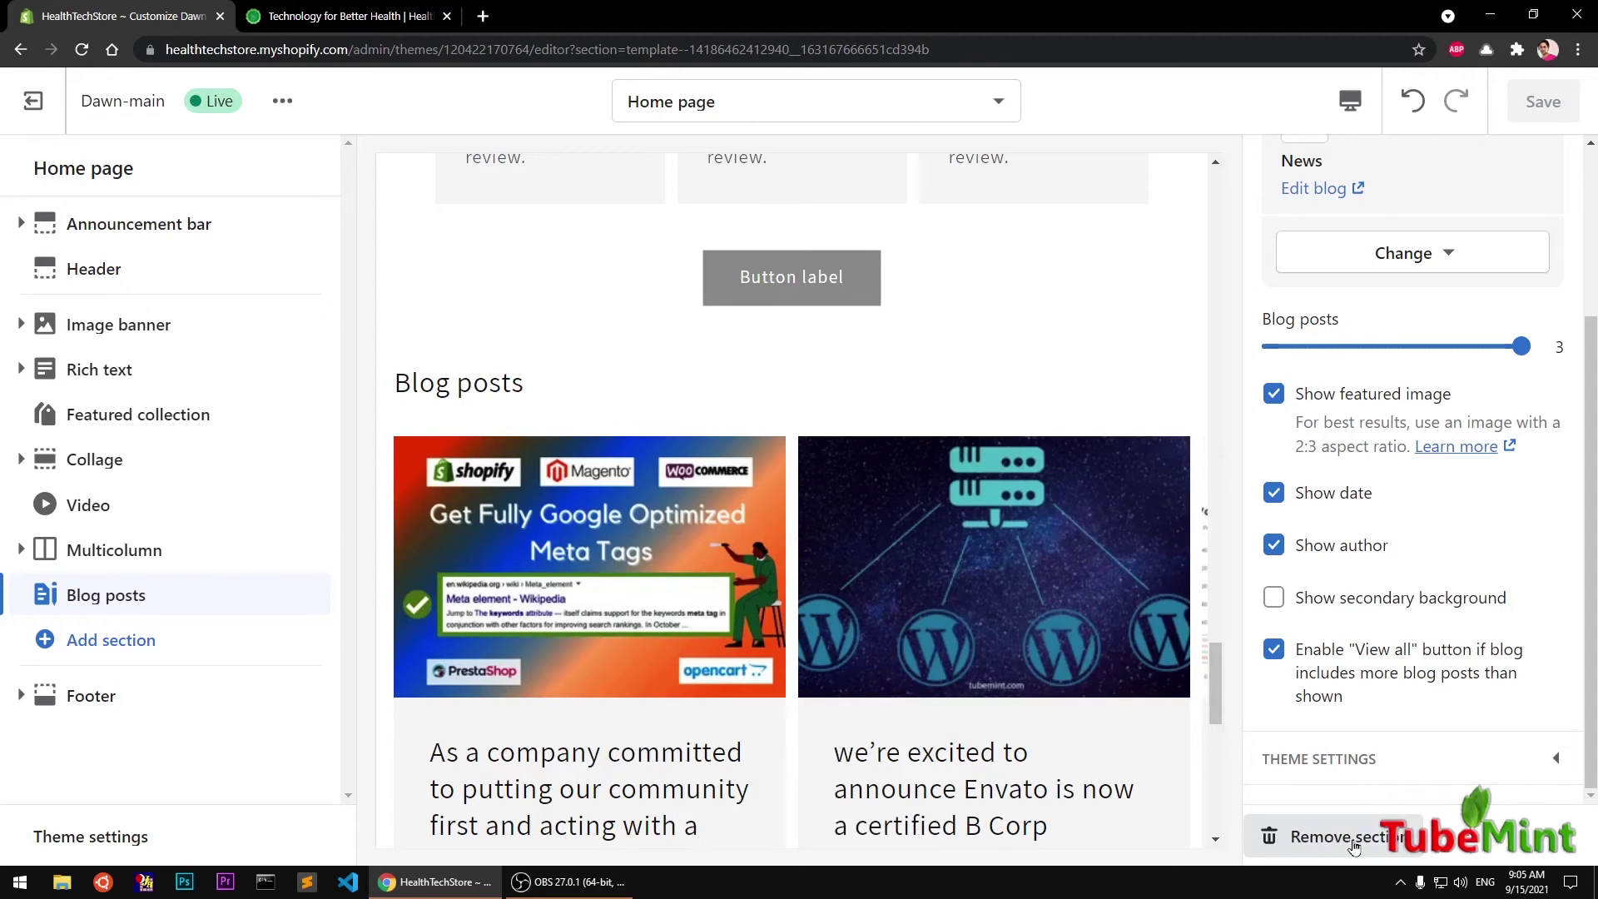
- Open the live store with View from the theme's actions menu
scroll(1032, 657, down, 10)
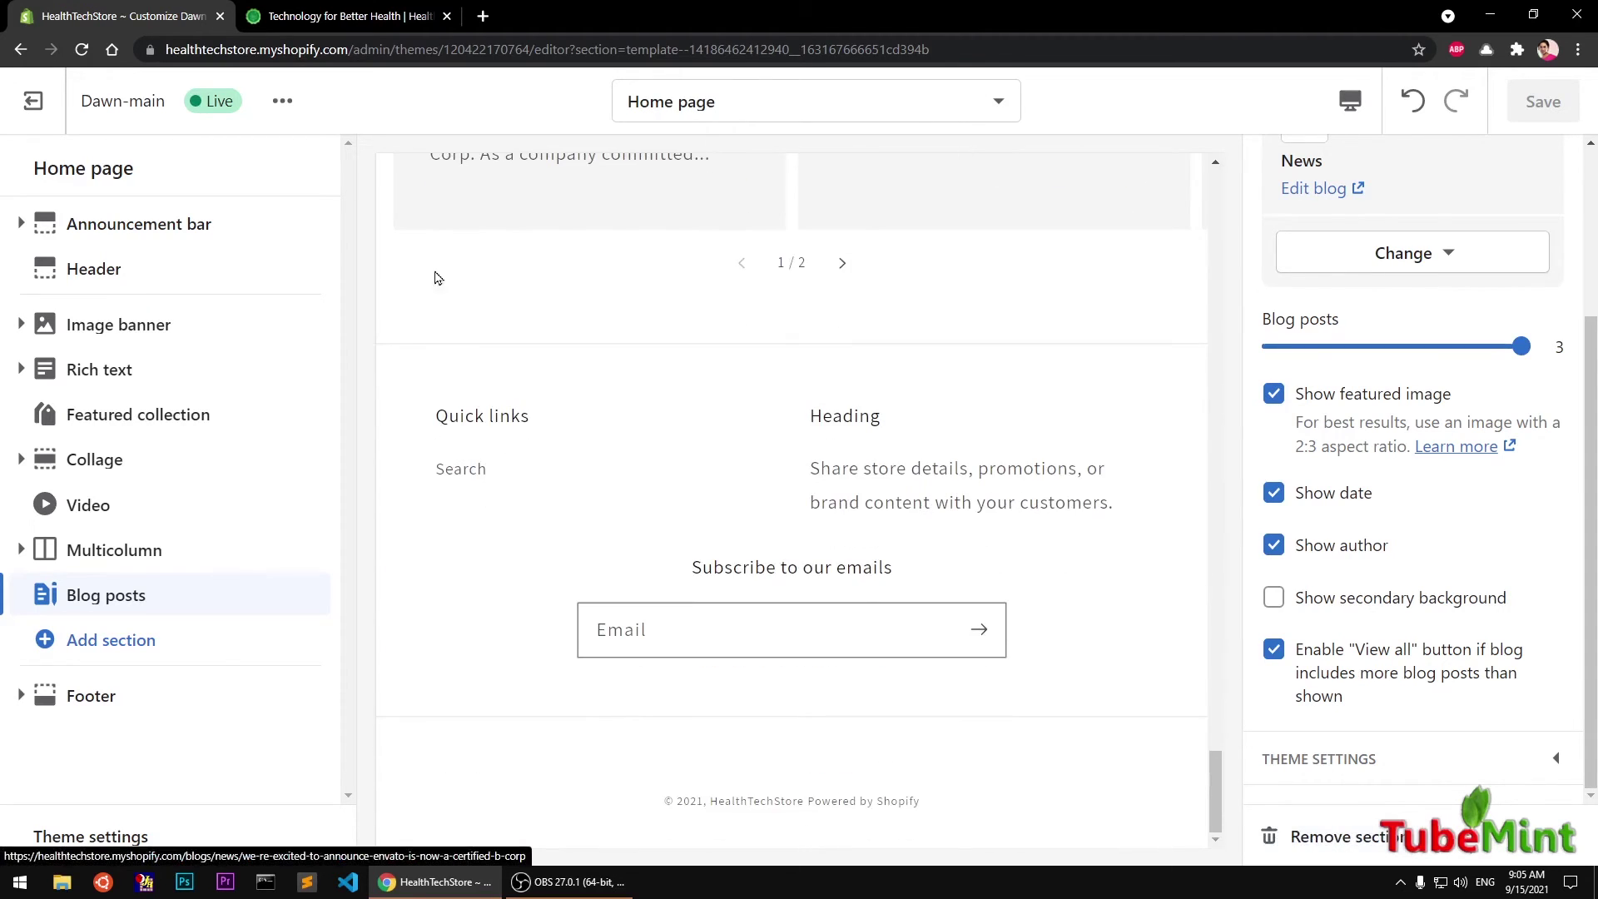
click(282, 101)
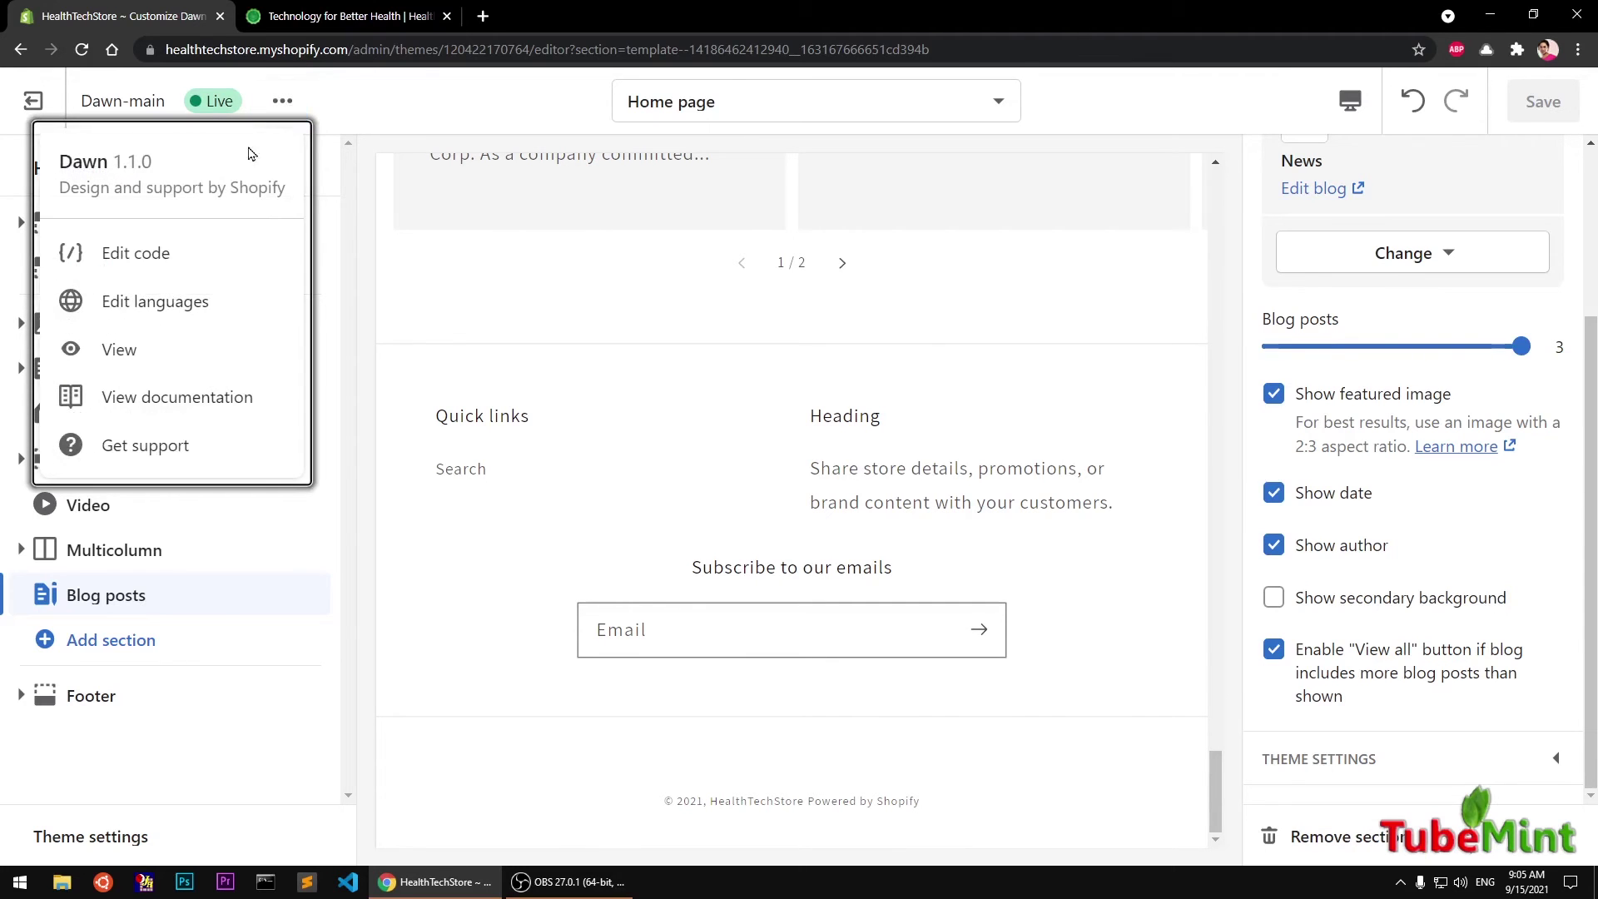
click(120, 348)
- Reload the storefront, scroll to the three blog post cards, then return to the theme editor
click(674, 15)
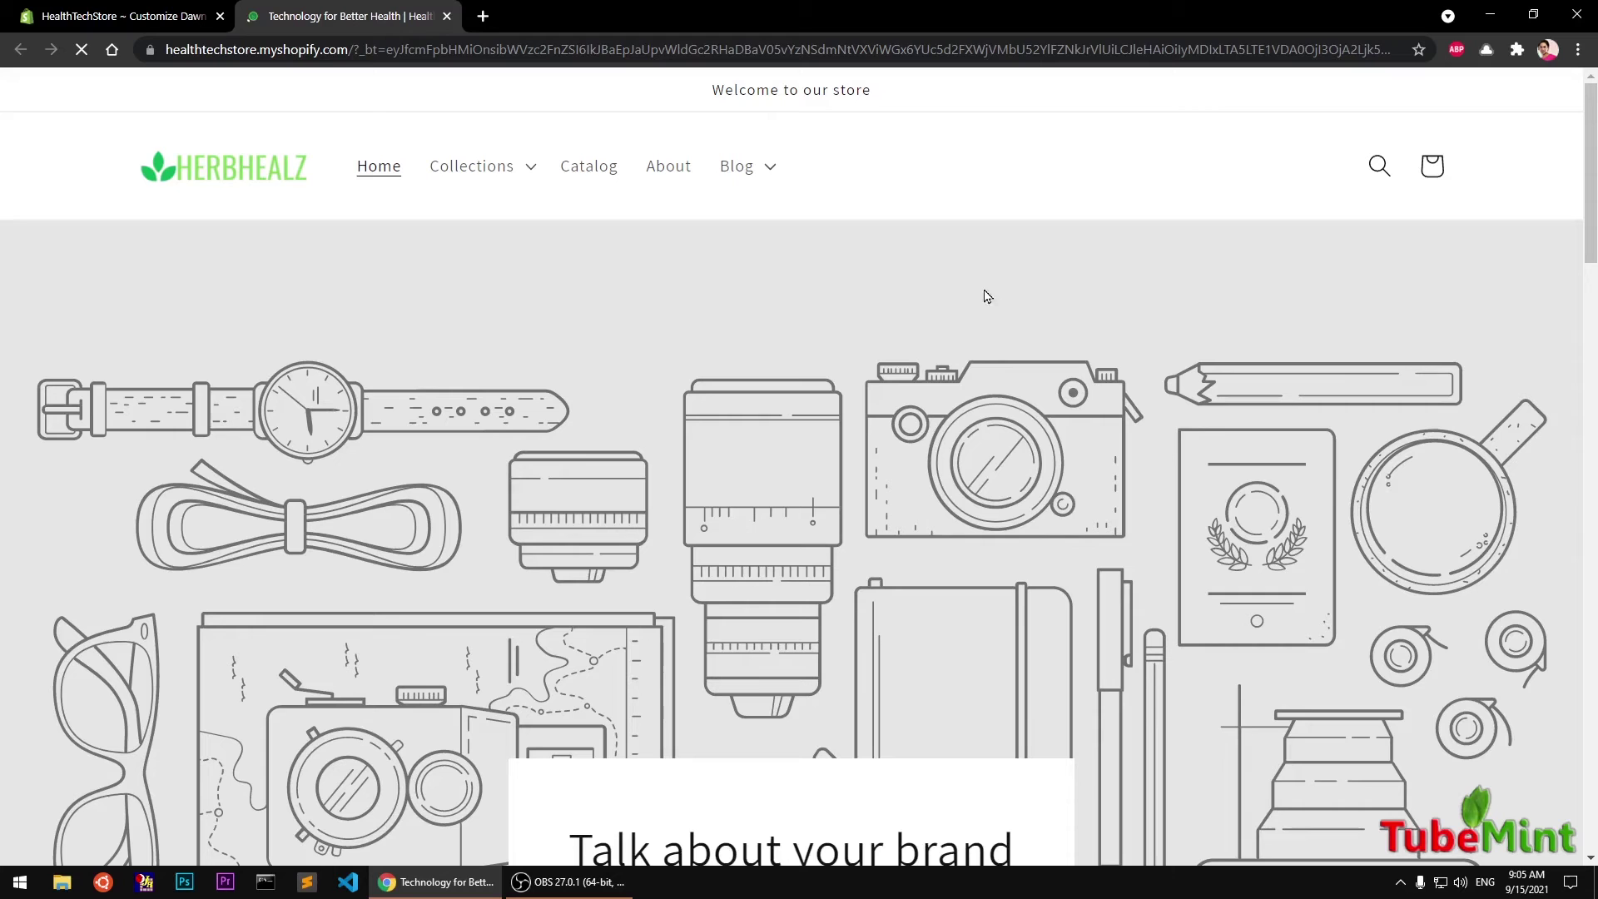
click(210, 163)
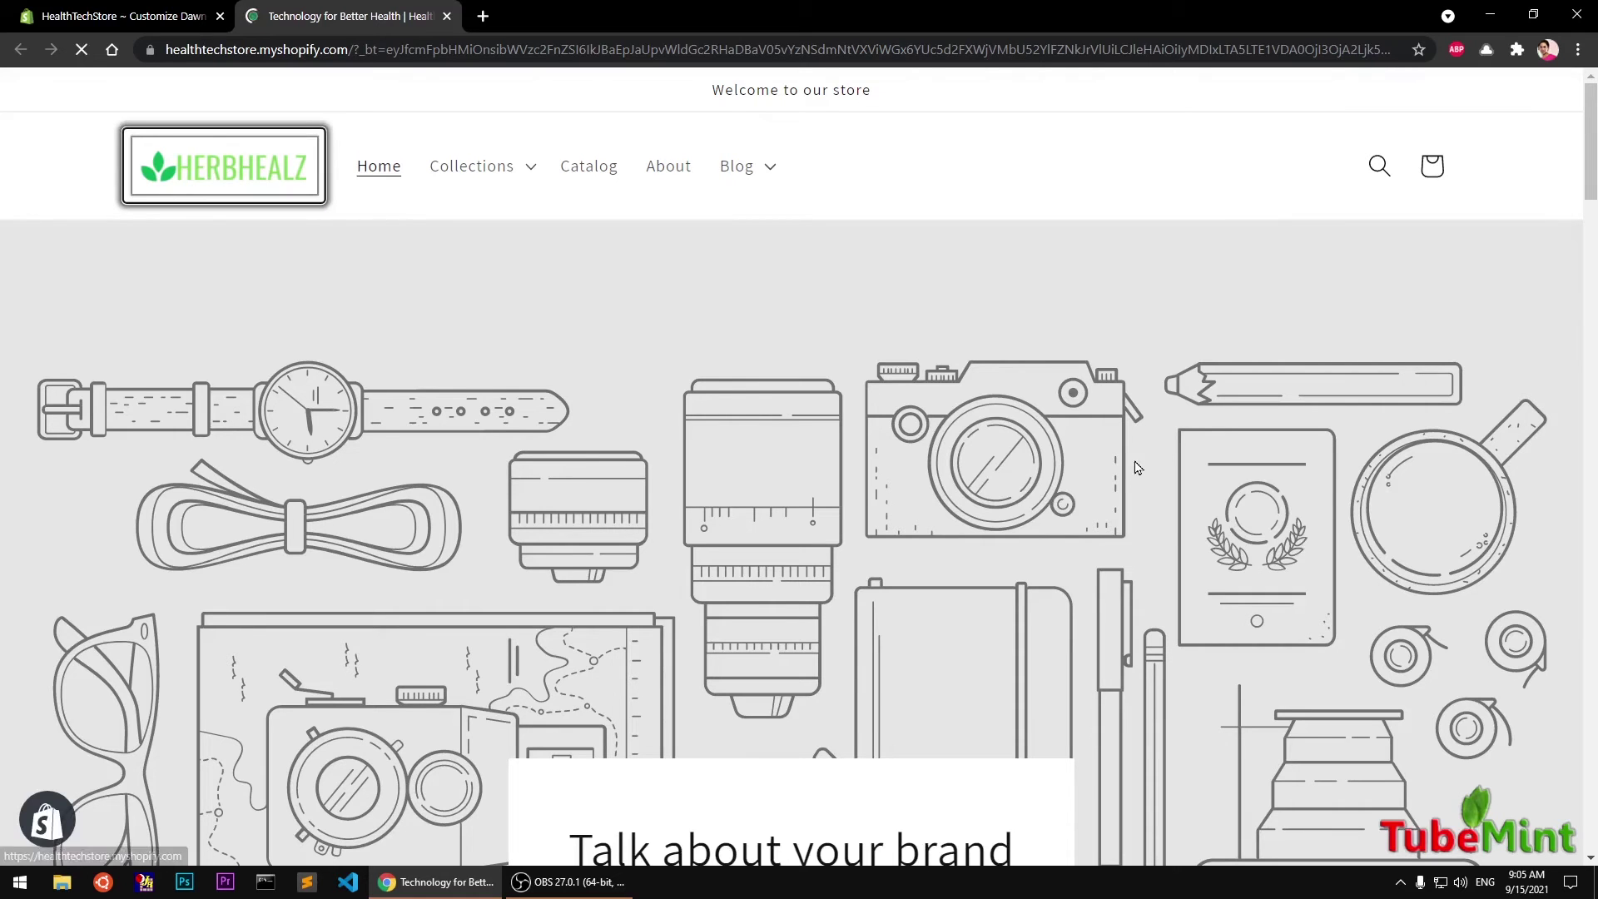
scroll(1138, 468, down, 2)
scroll(1137, 468, down, 15)
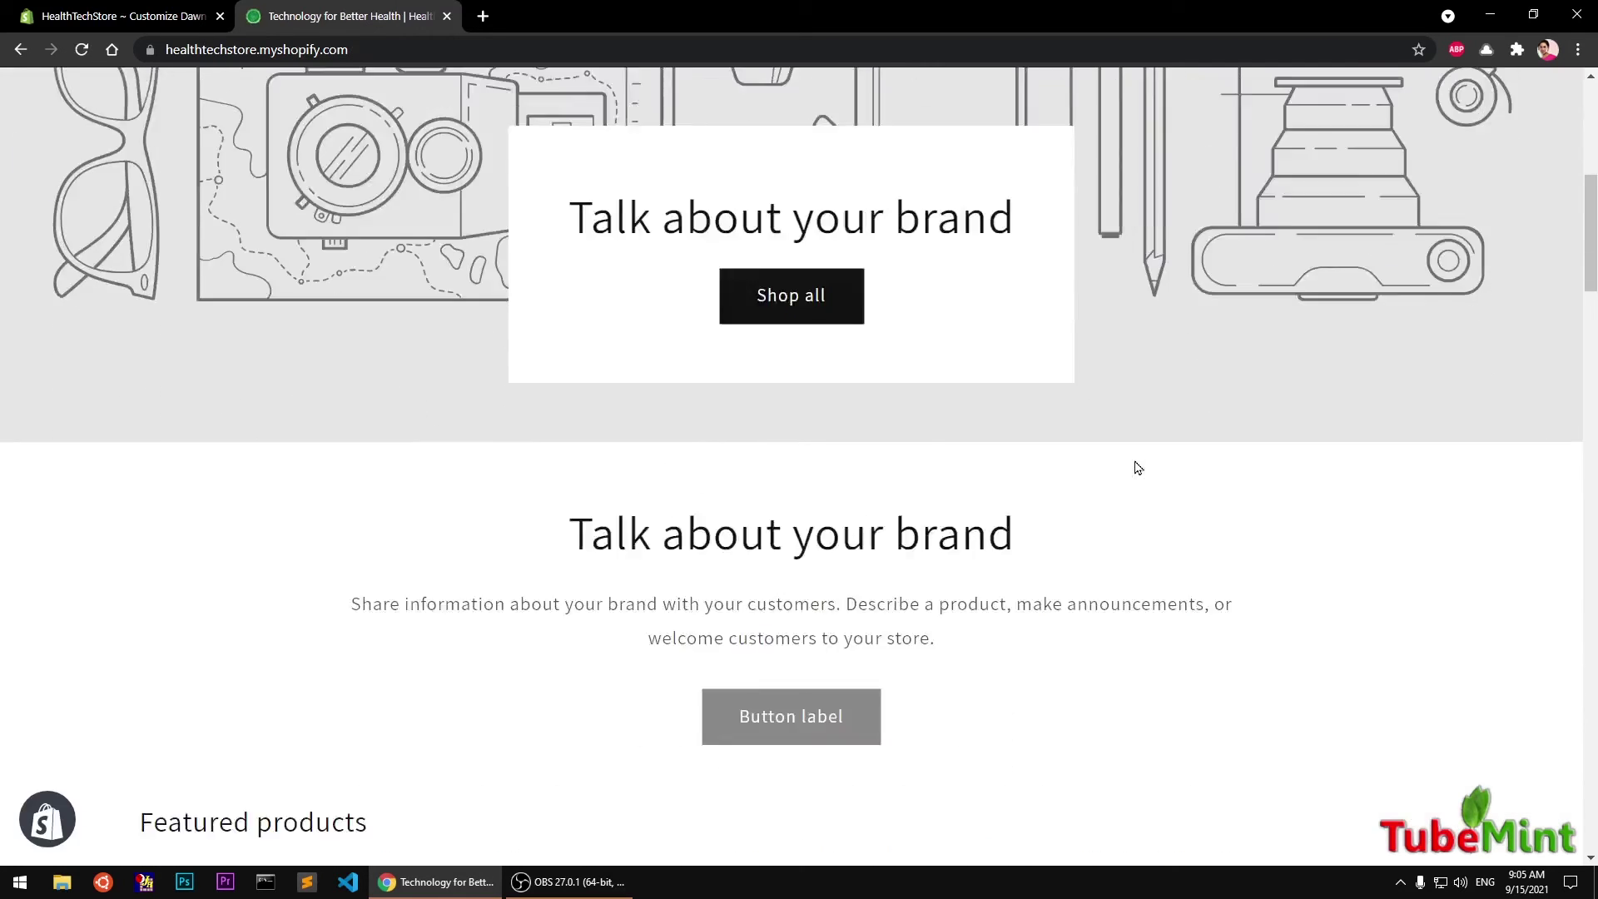
scroll(1137, 467, down, 15)
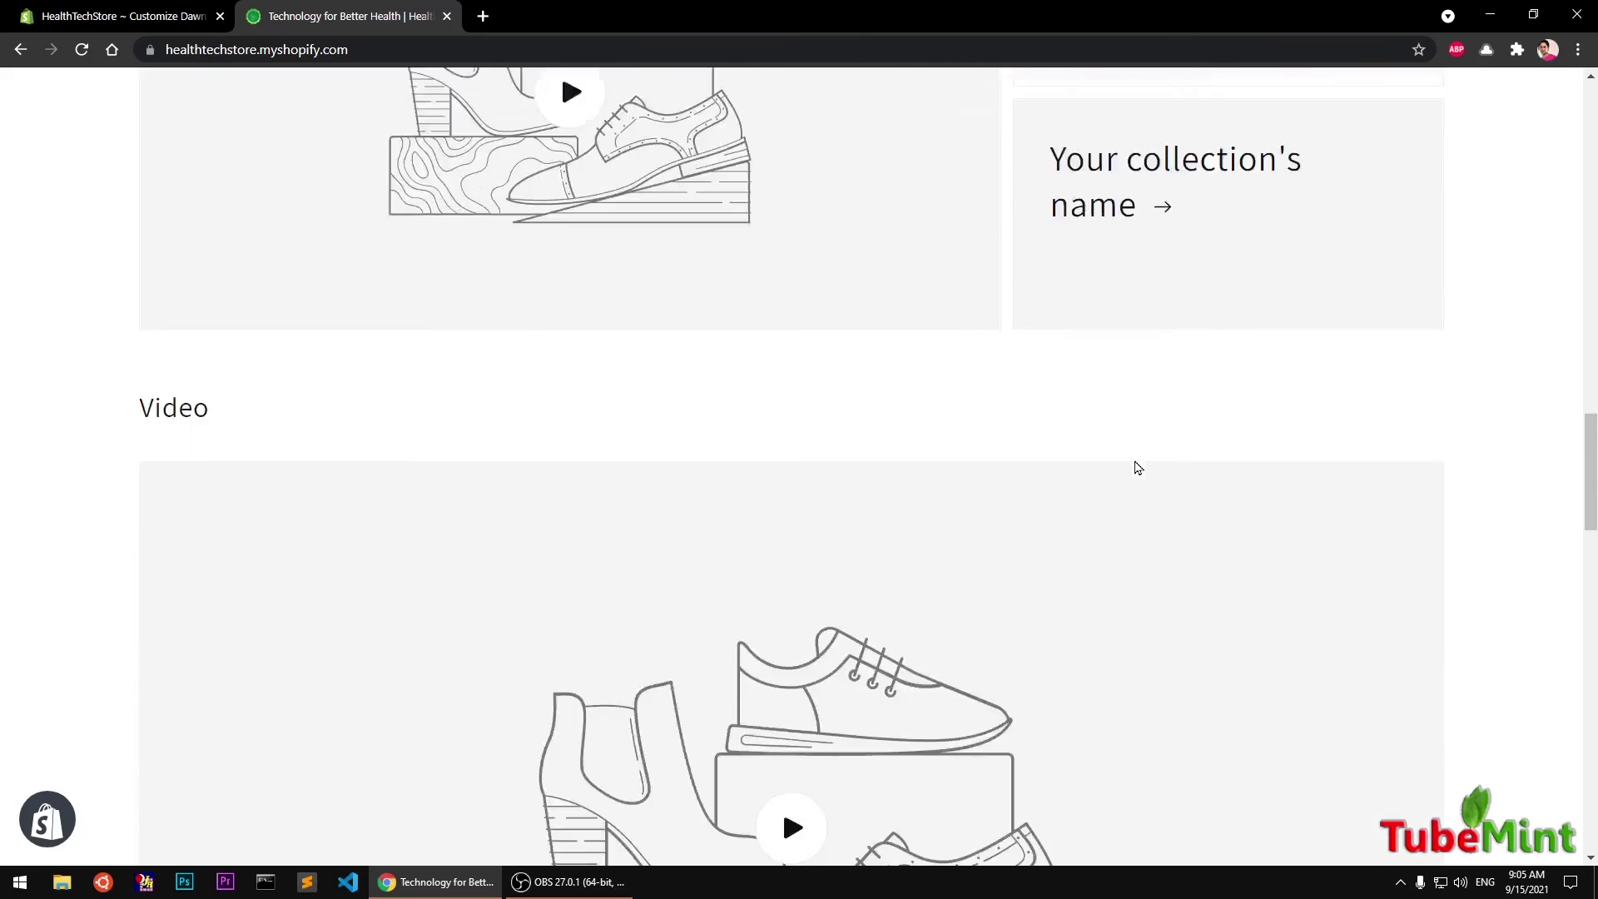
scroll(1136, 467, down, 15)
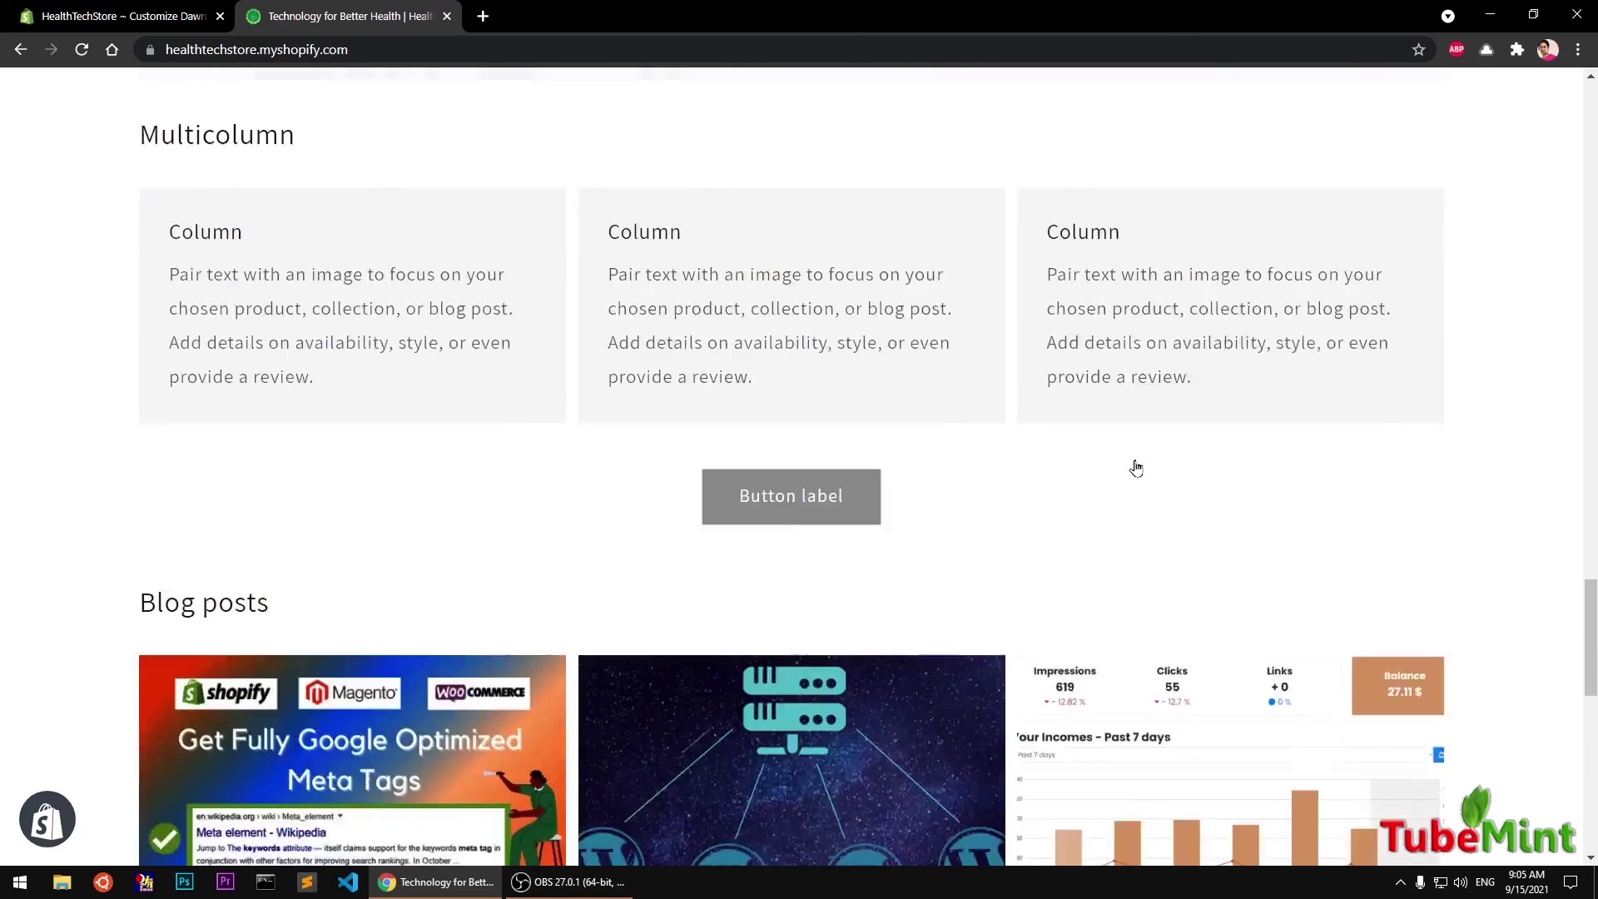
scroll(1136, 467, down, 4)
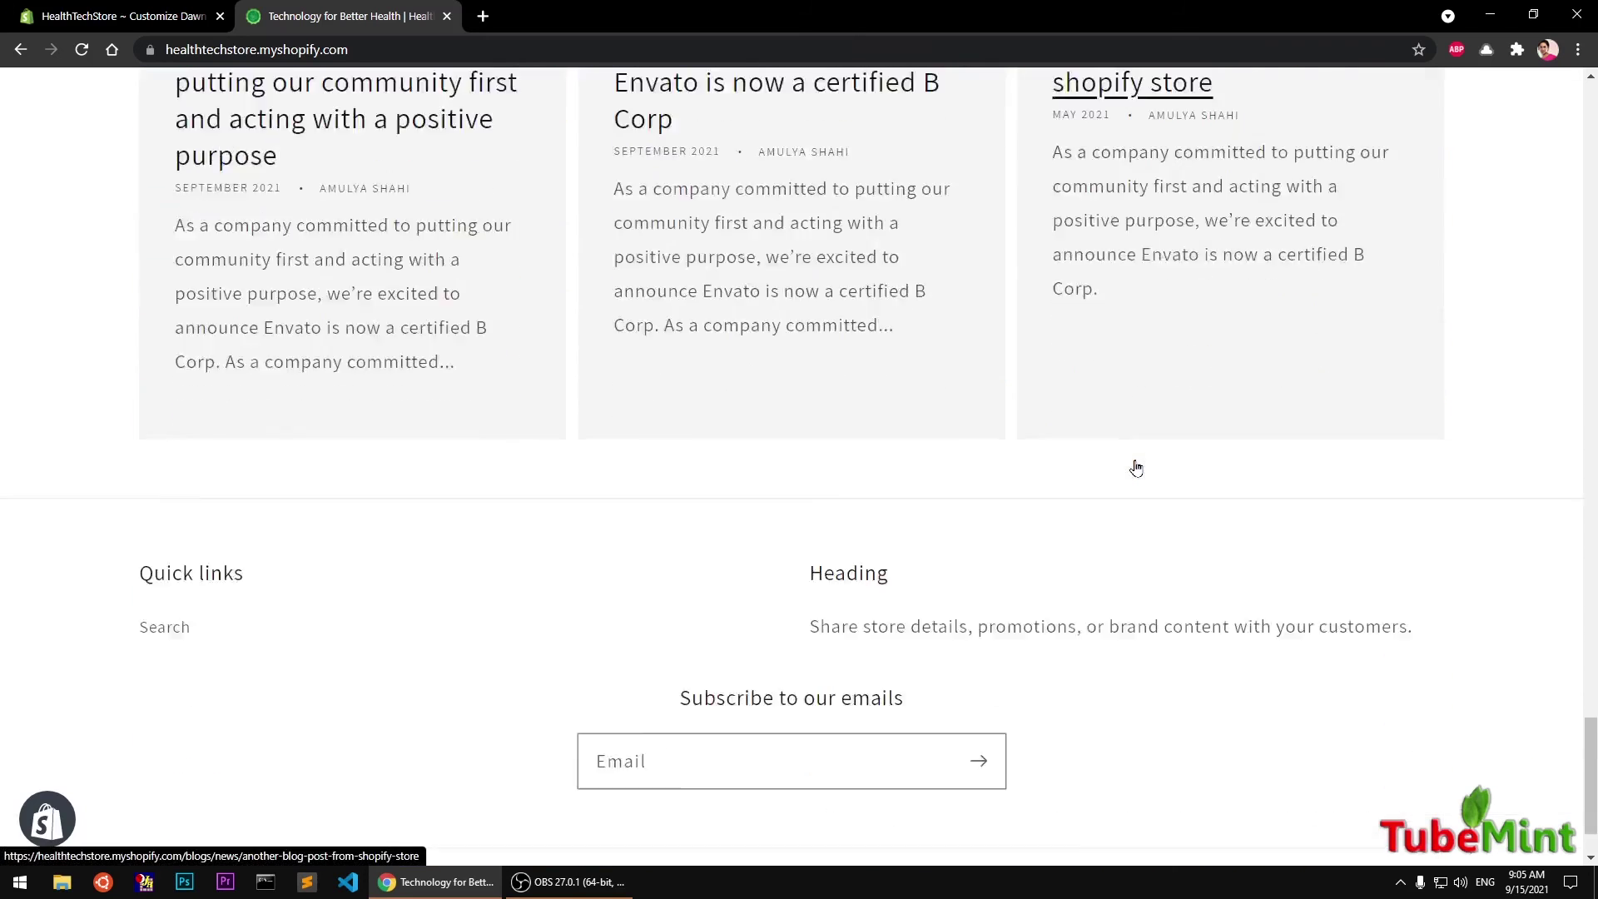
scroll(1138, 466, up, 5)
scroll(1136, 467, up, 3)
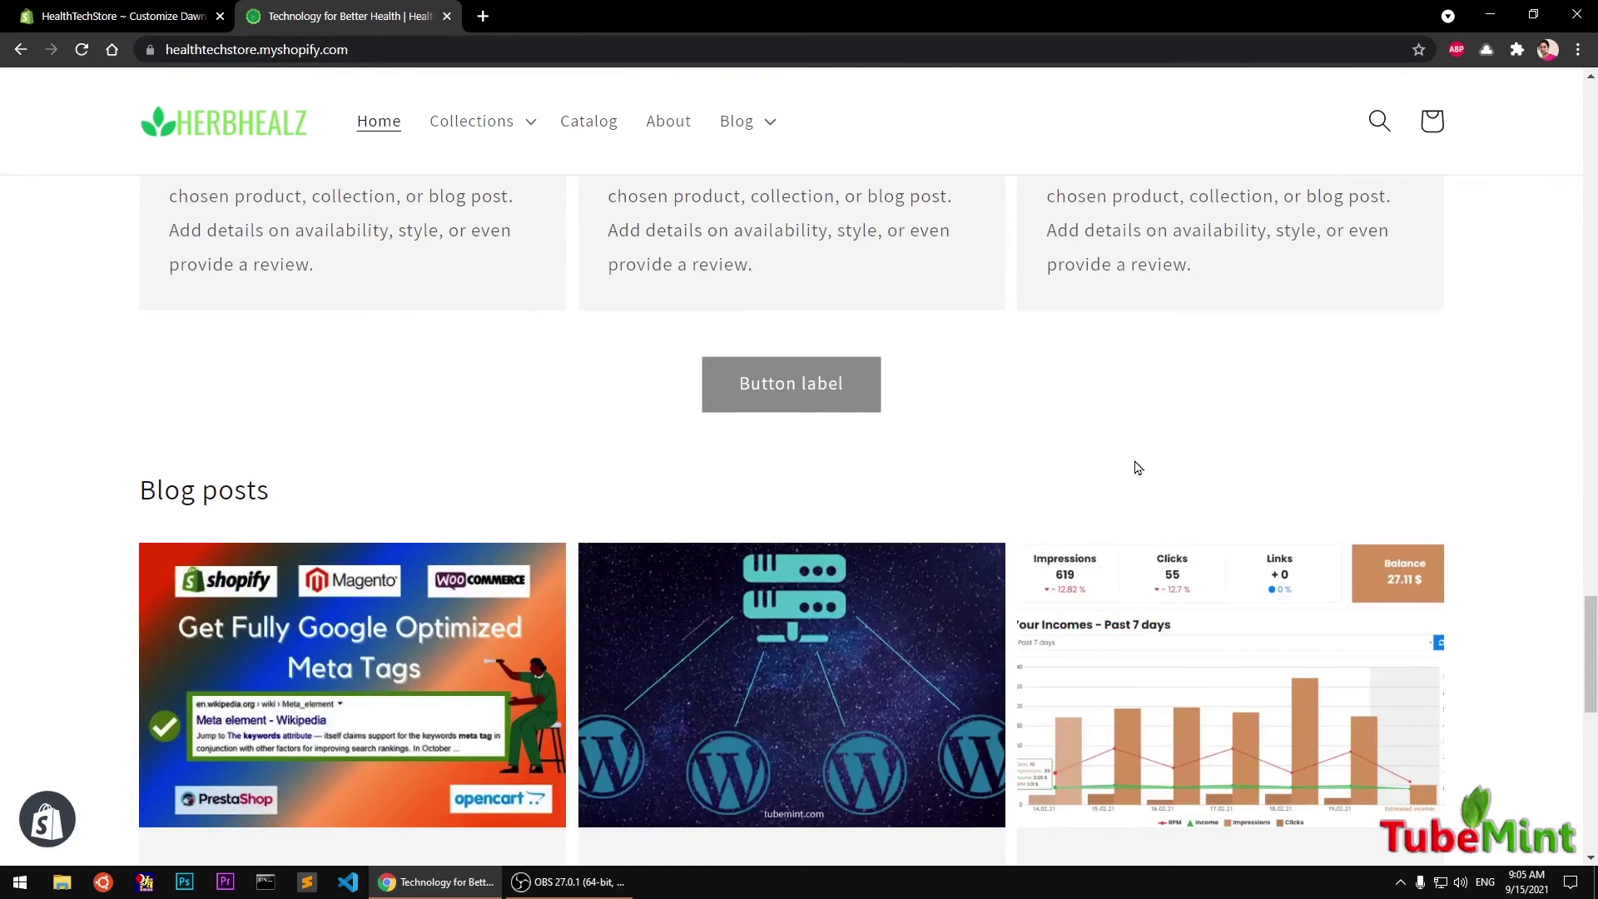
scroll(1136, 467, down, 3)
scroll(1136, 467, down, 1)
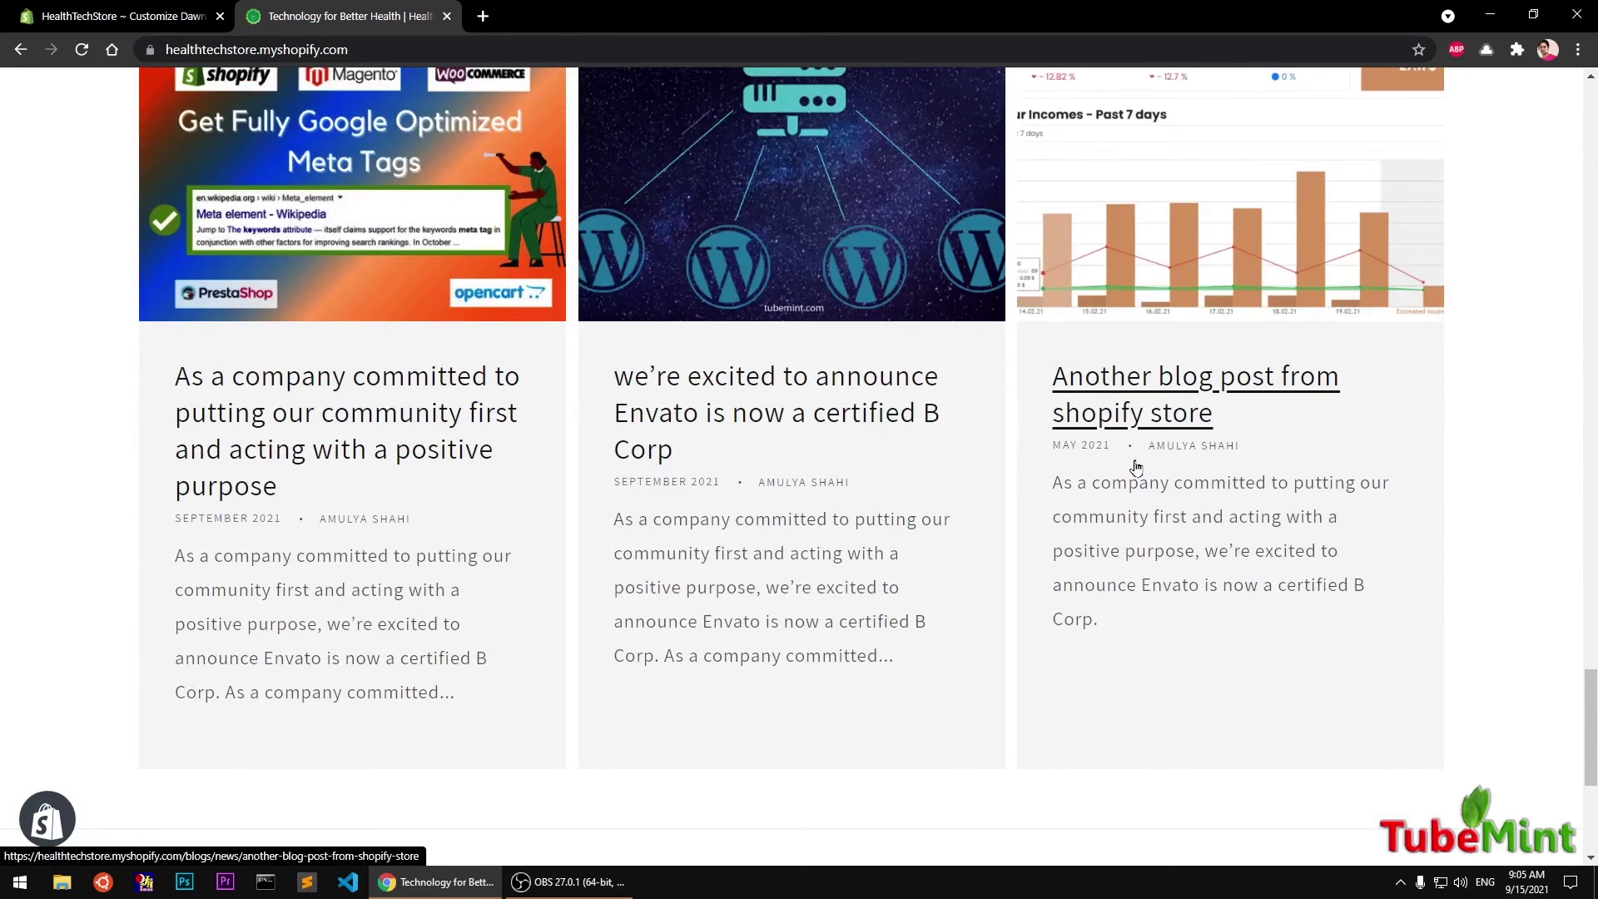
click(100, 16)
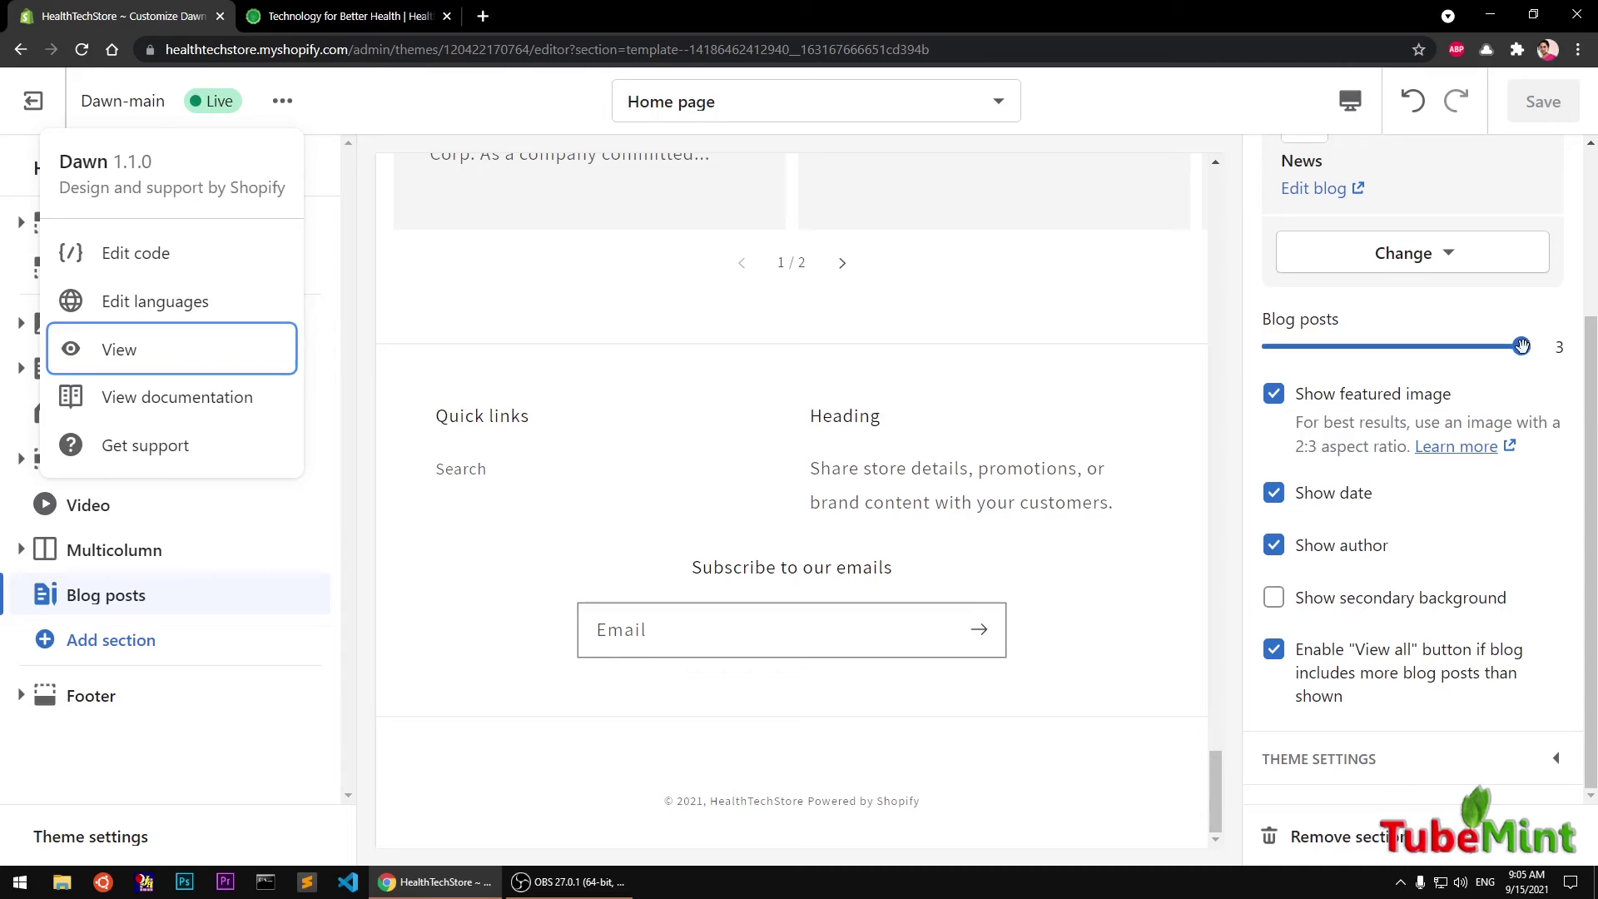
- Save Blog posts at 2 and reload the live store to see two cards
drag(1521, 346, 1426, 346)
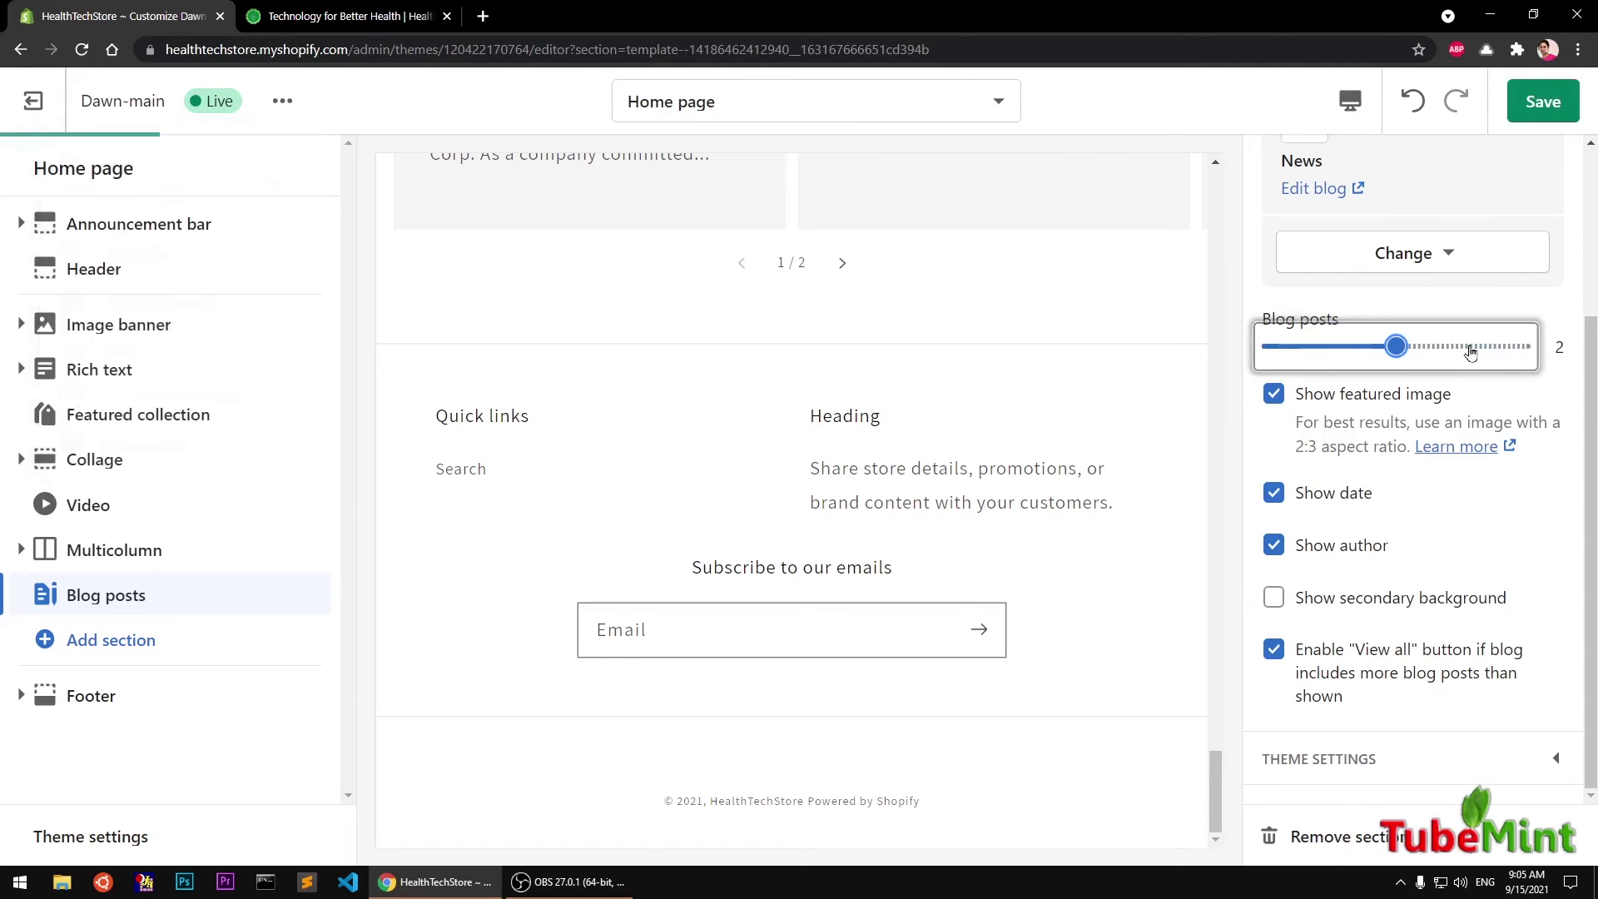
click(1548, 103)
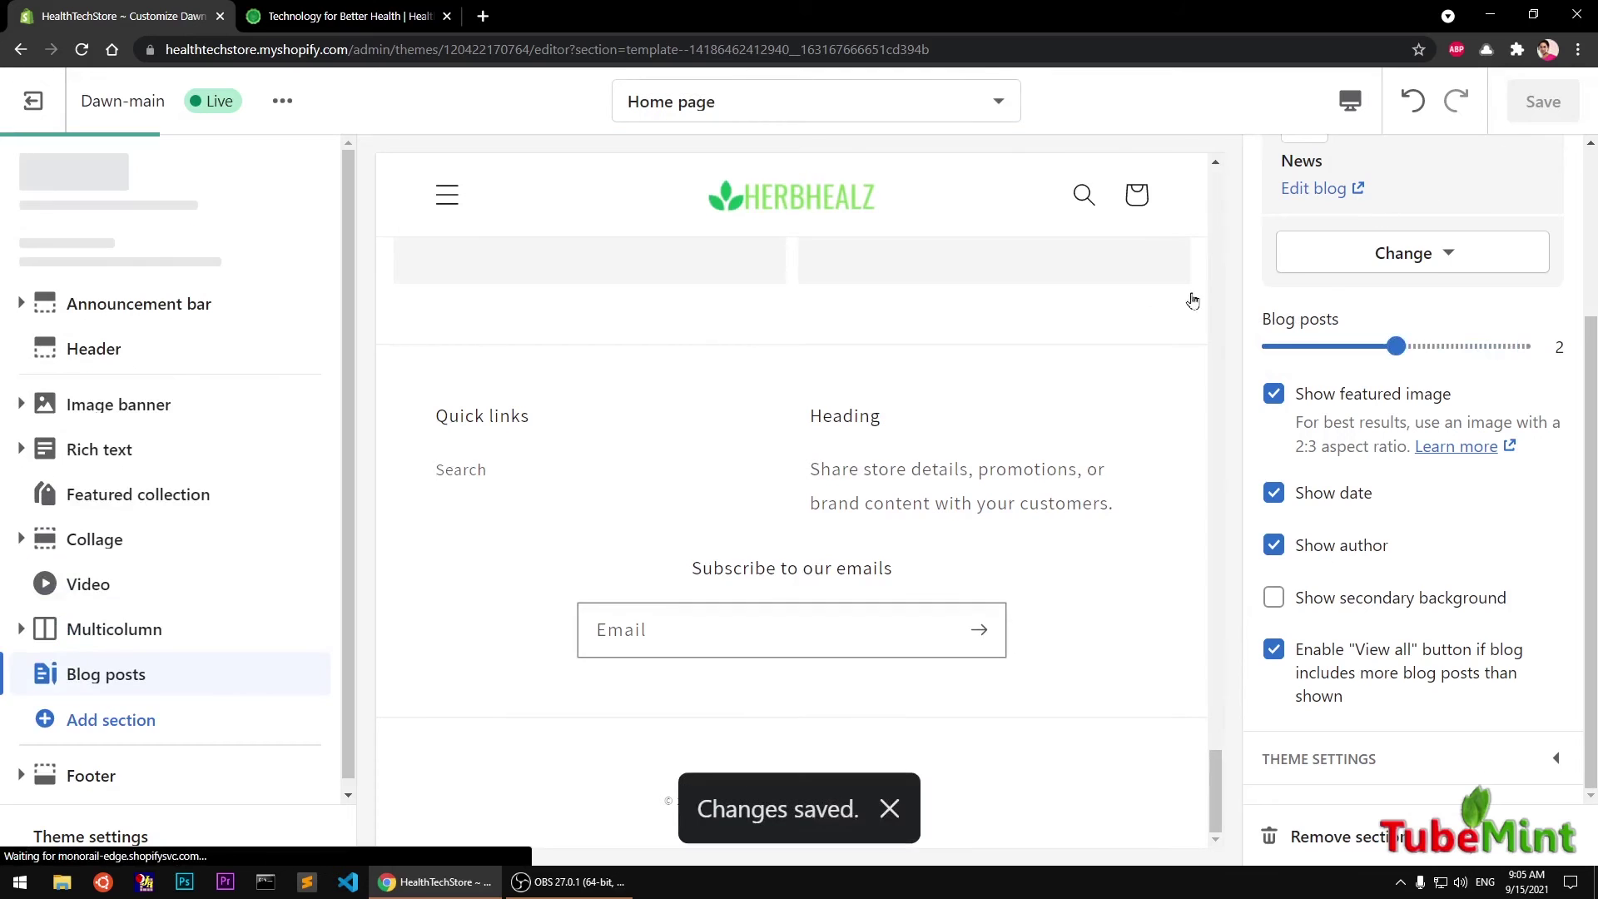
click(376, 10)
key(F5)
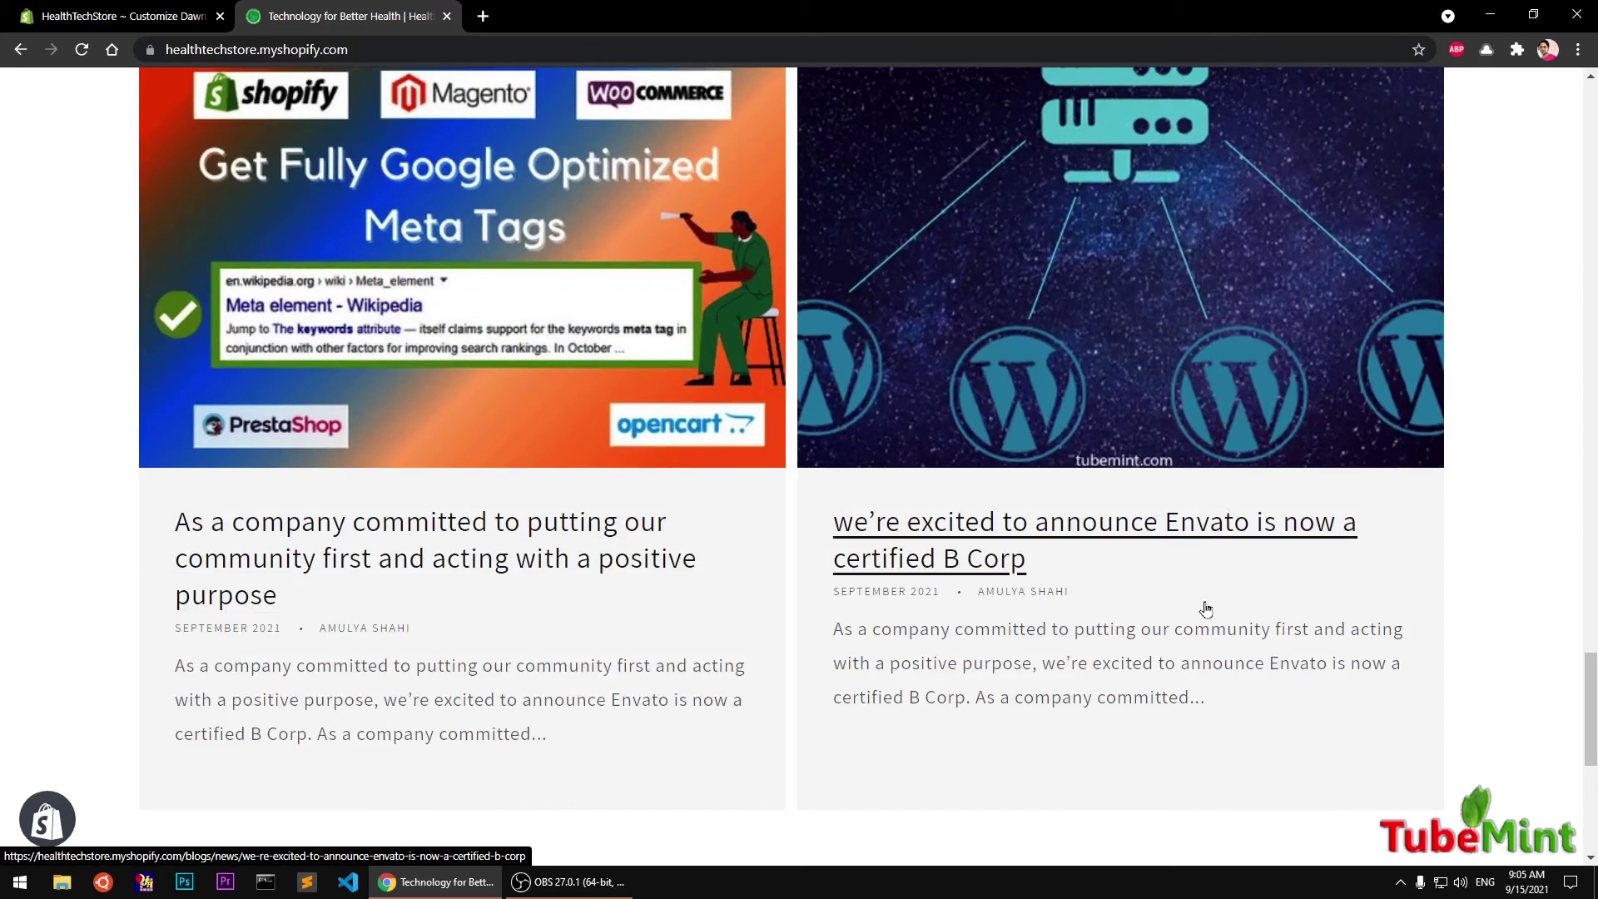
- Browse the /blogs/news page via View all, then return to the theme editor
scroll(1173, 587, up, 5)
scroll(1173, 587, down, 9)
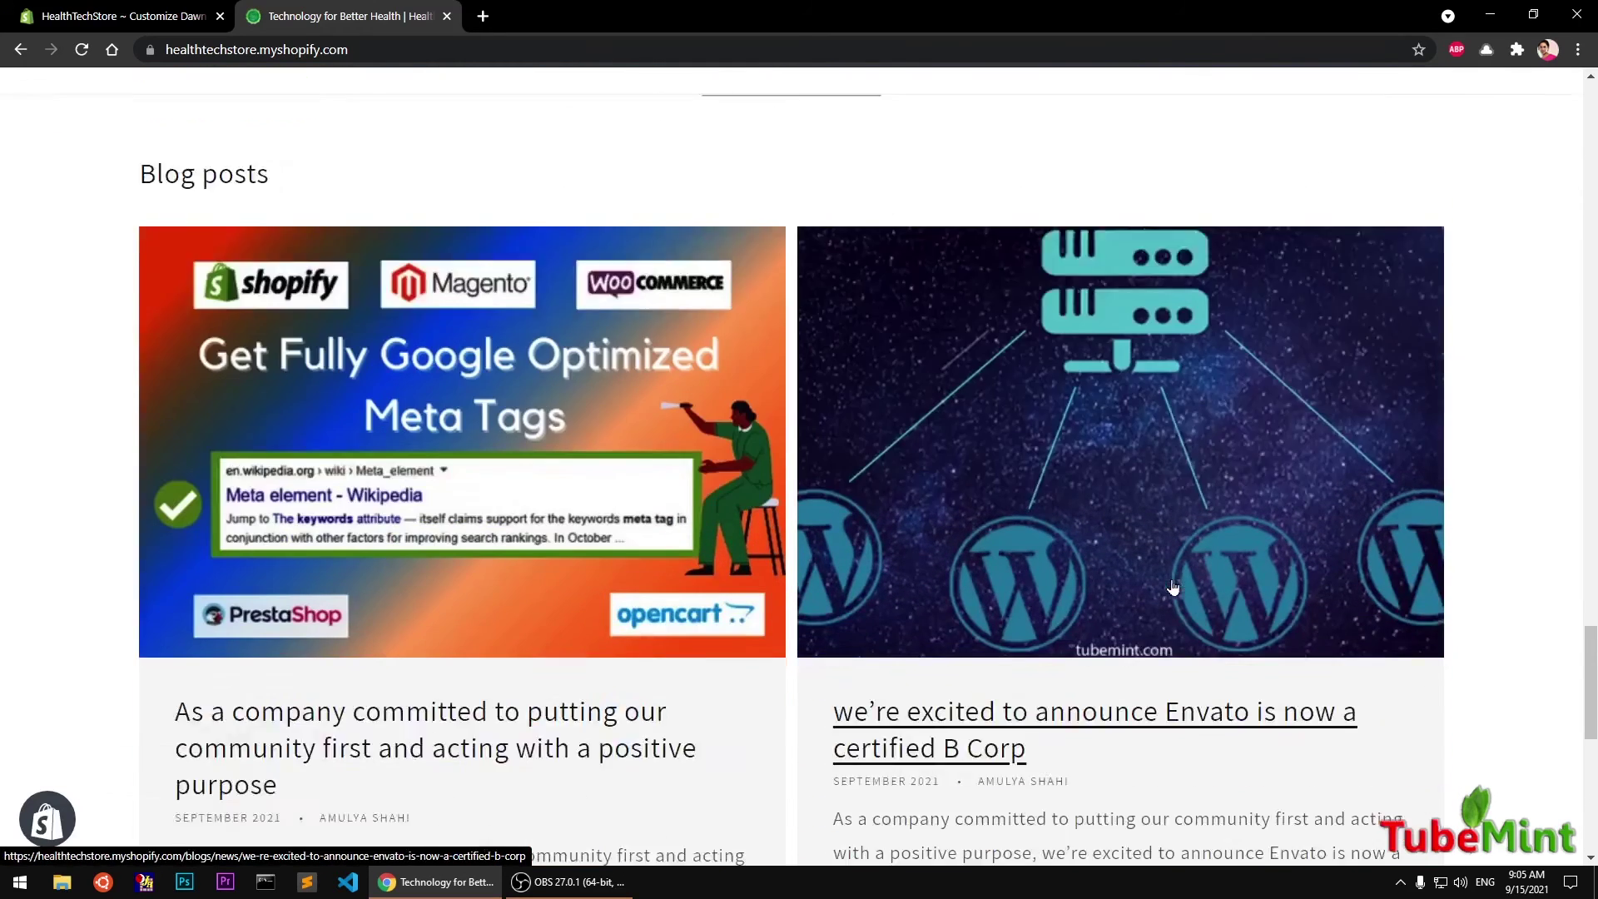
click(799, 583)
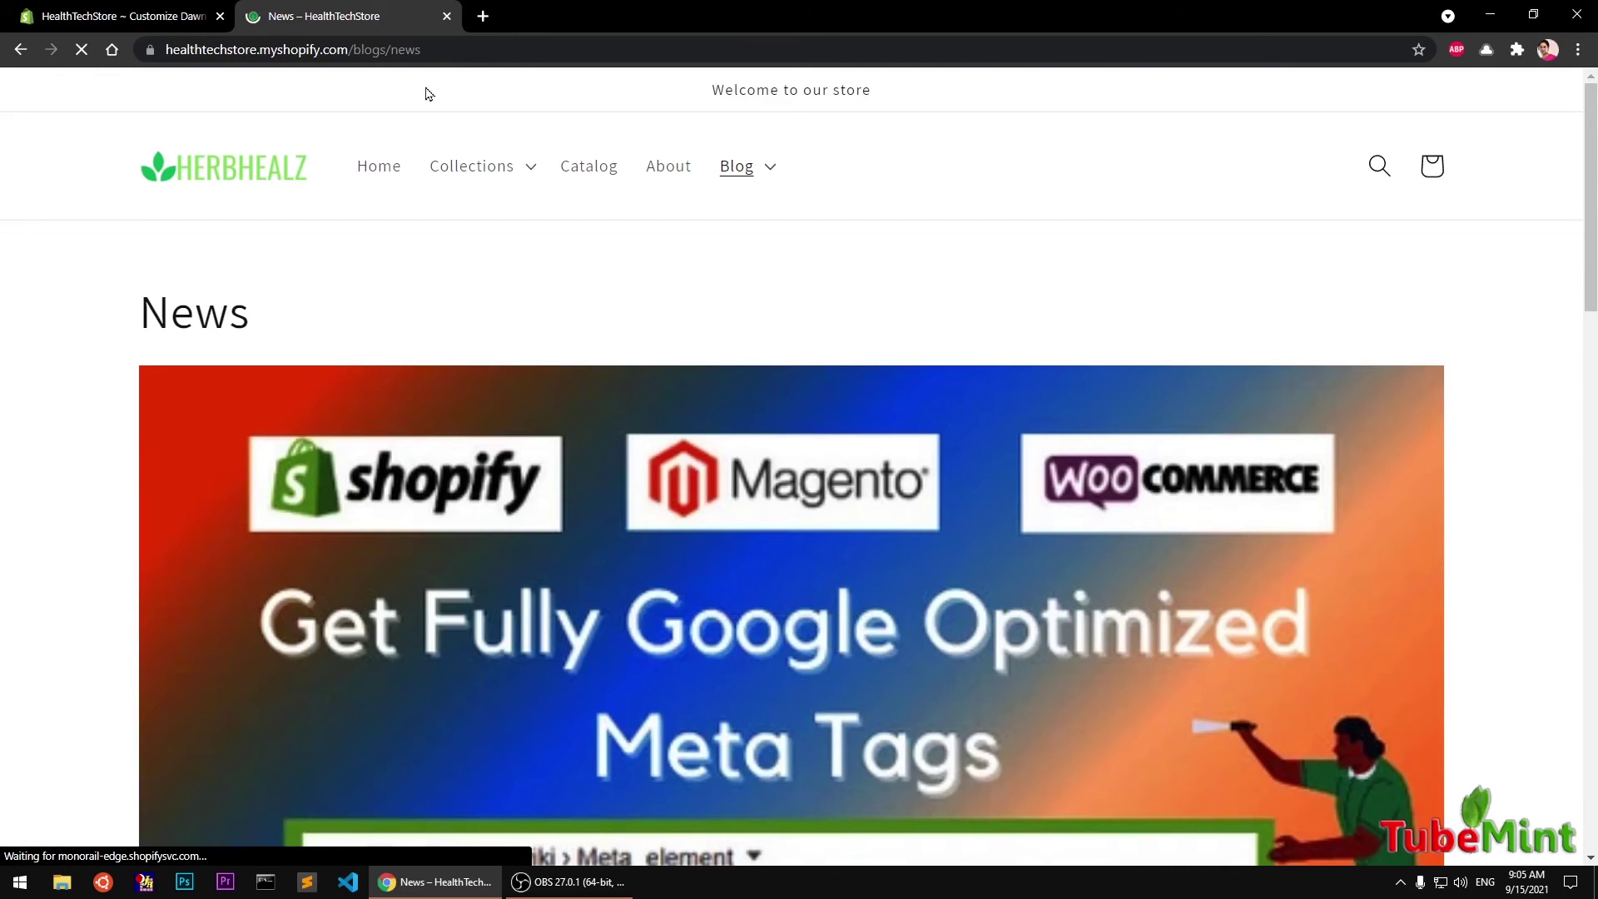
click(389, 50)
drag(429, 50, 500, 83)
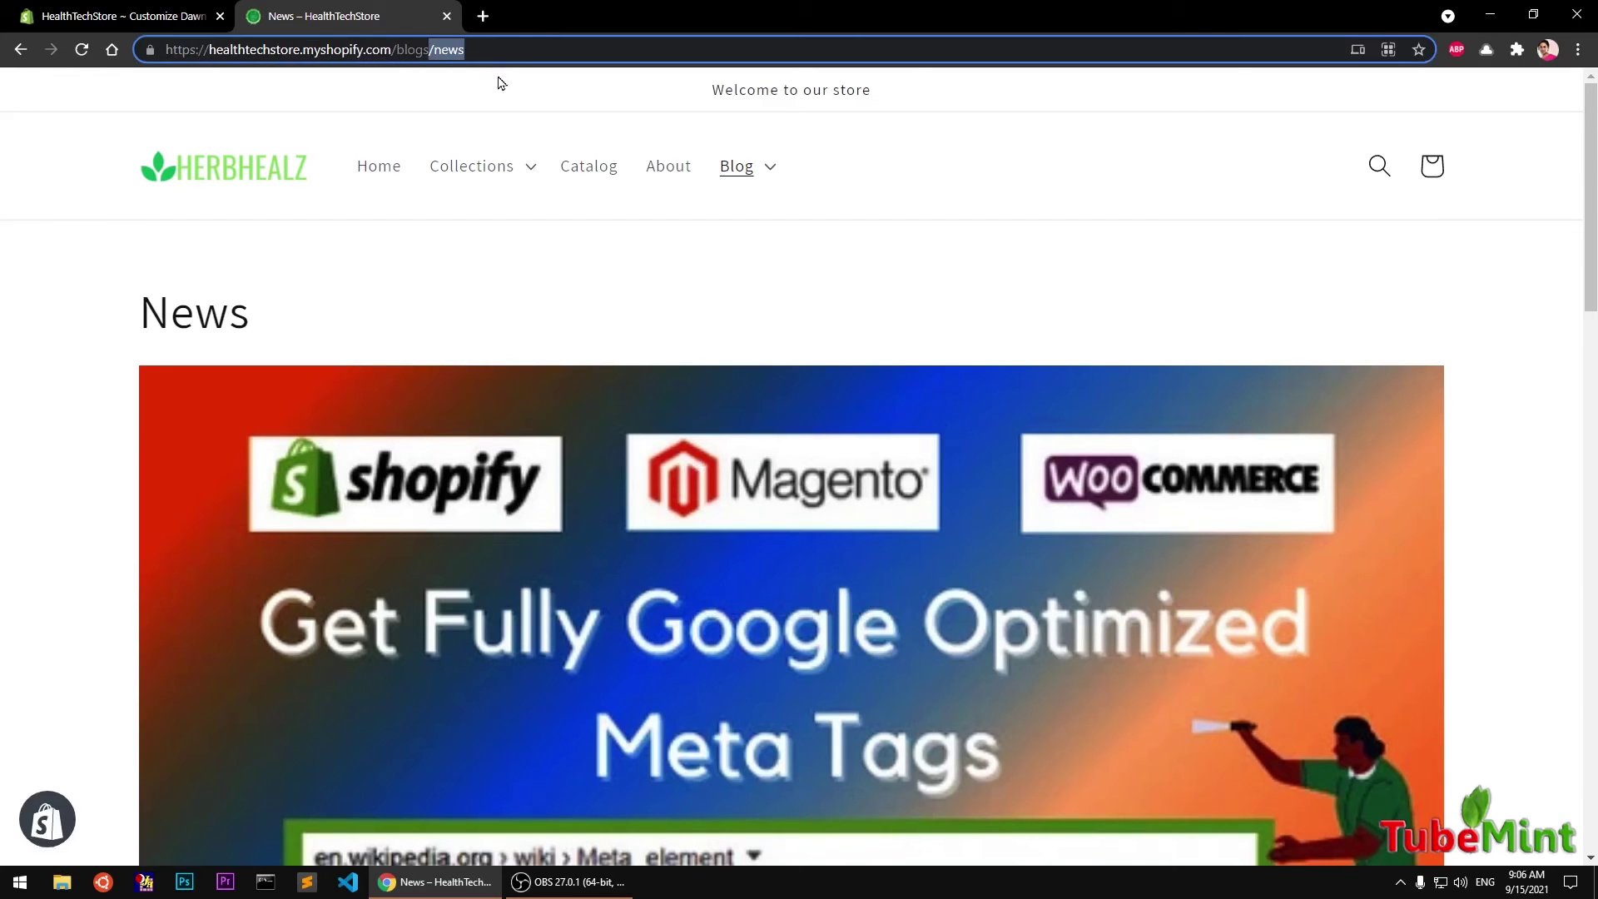
scroll(969, 308, down, 20)
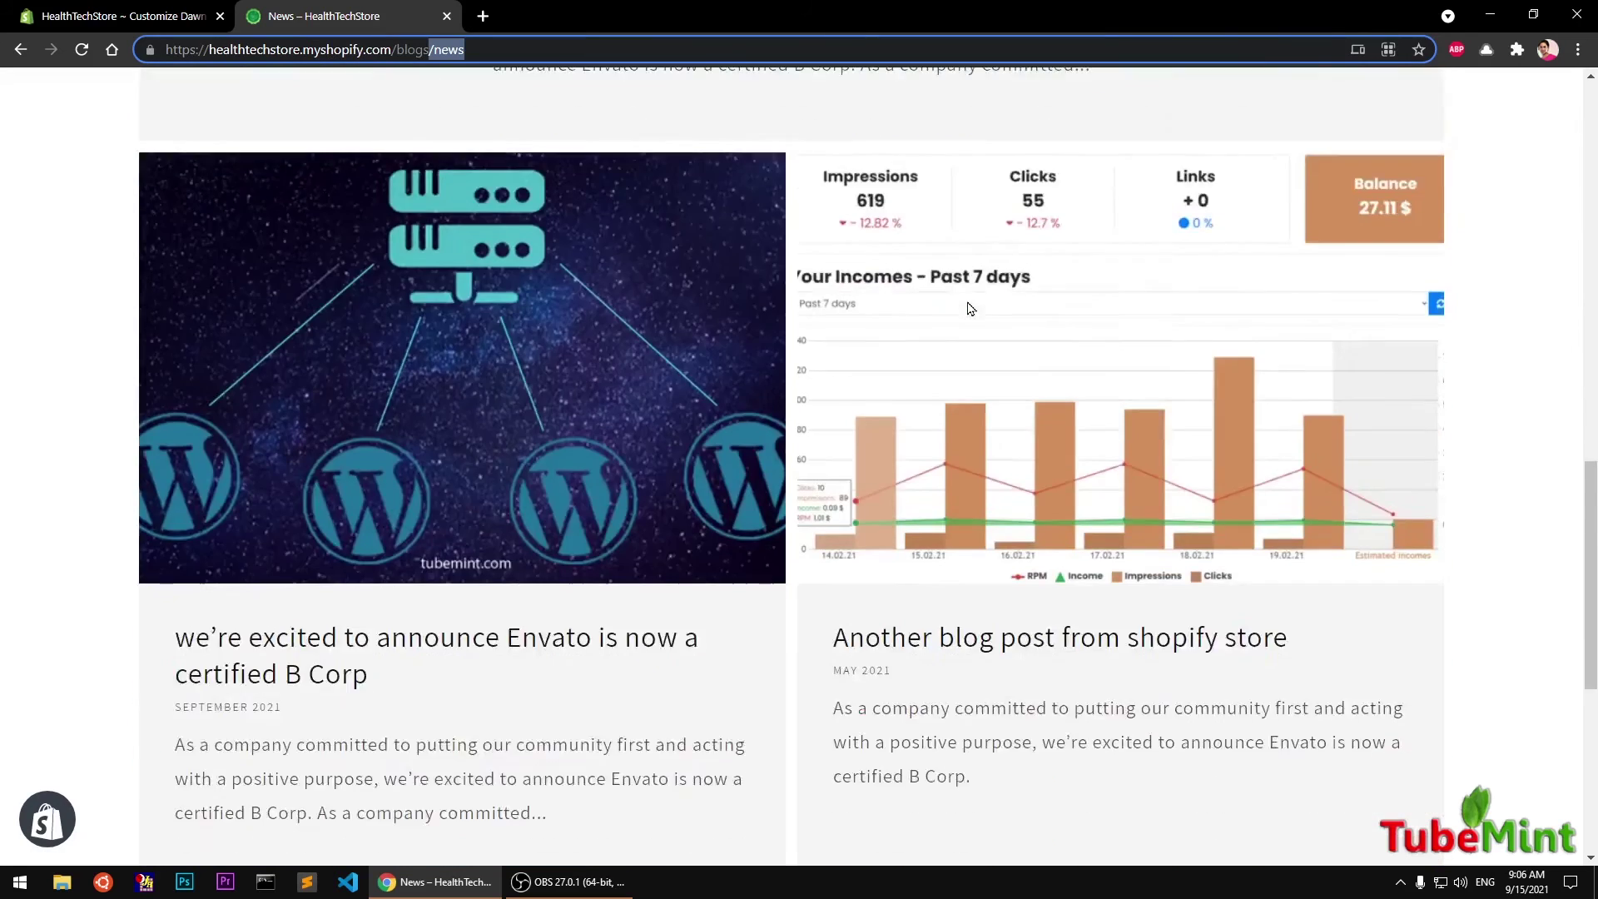
scroll(970, 308, up, 20)
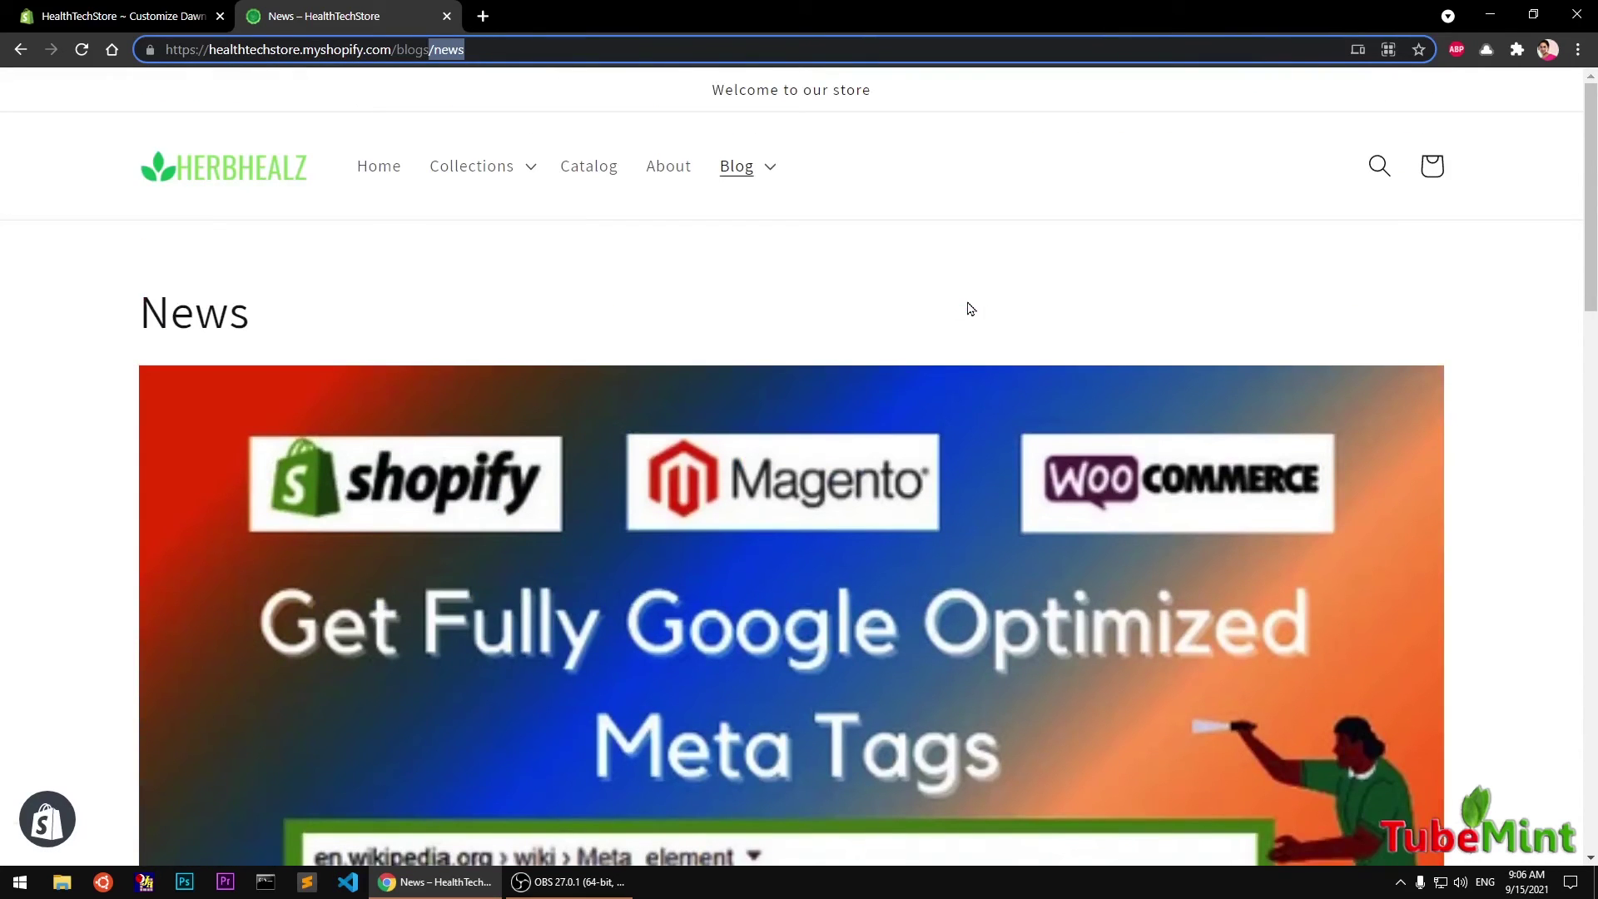
click(144, 10)
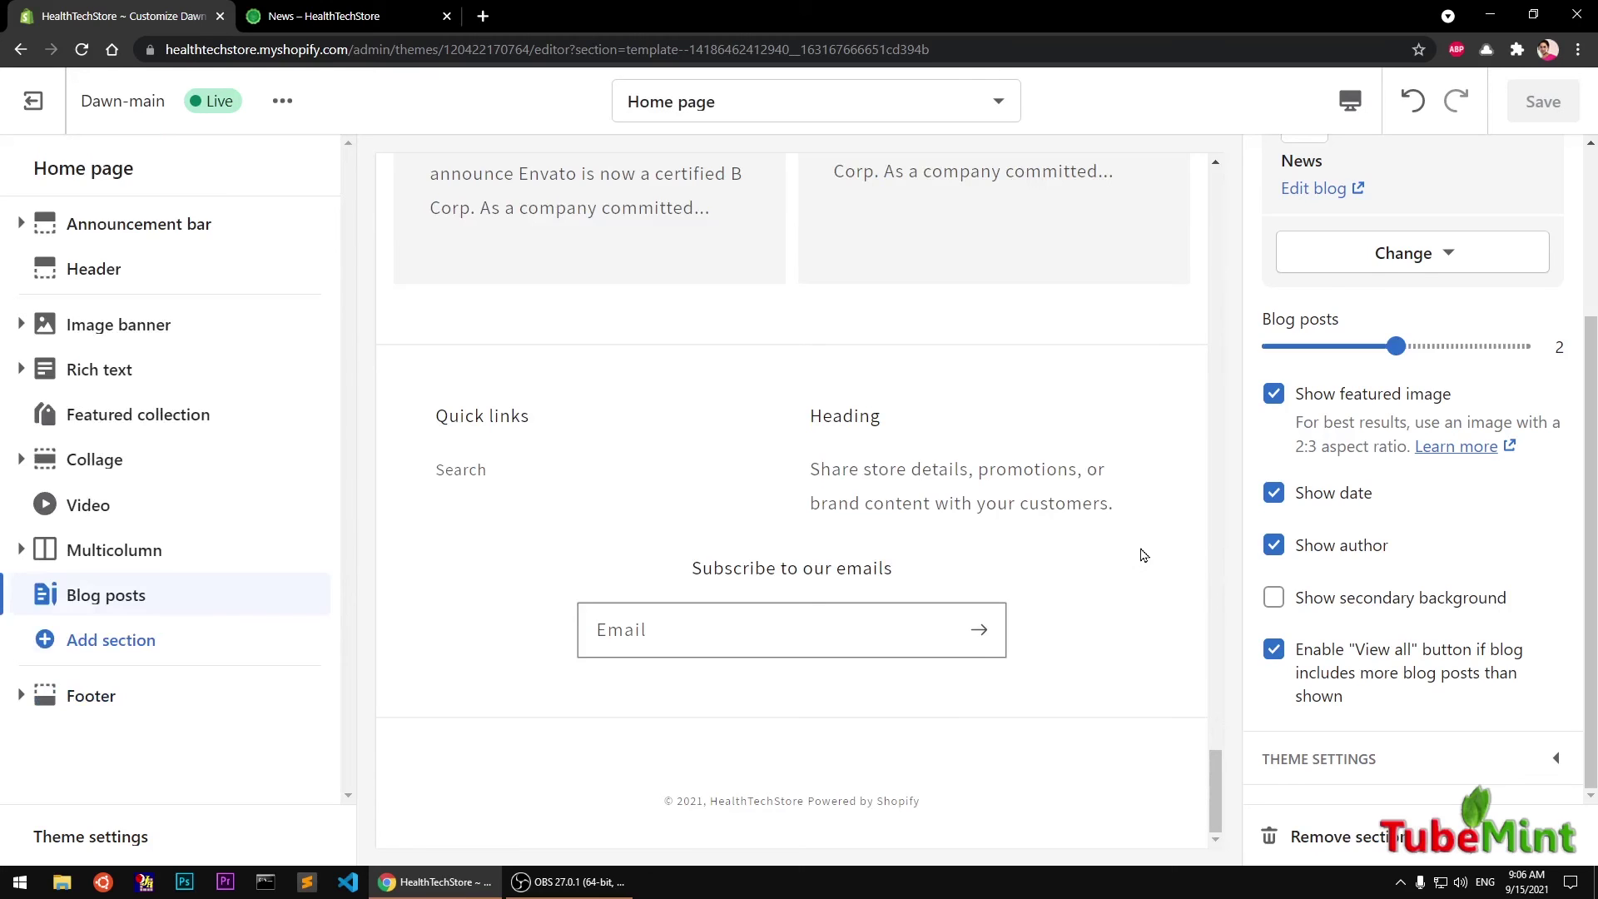
- Raise the Blog posts count back to 3 and save
drag(1396, 346, 1523, 346)
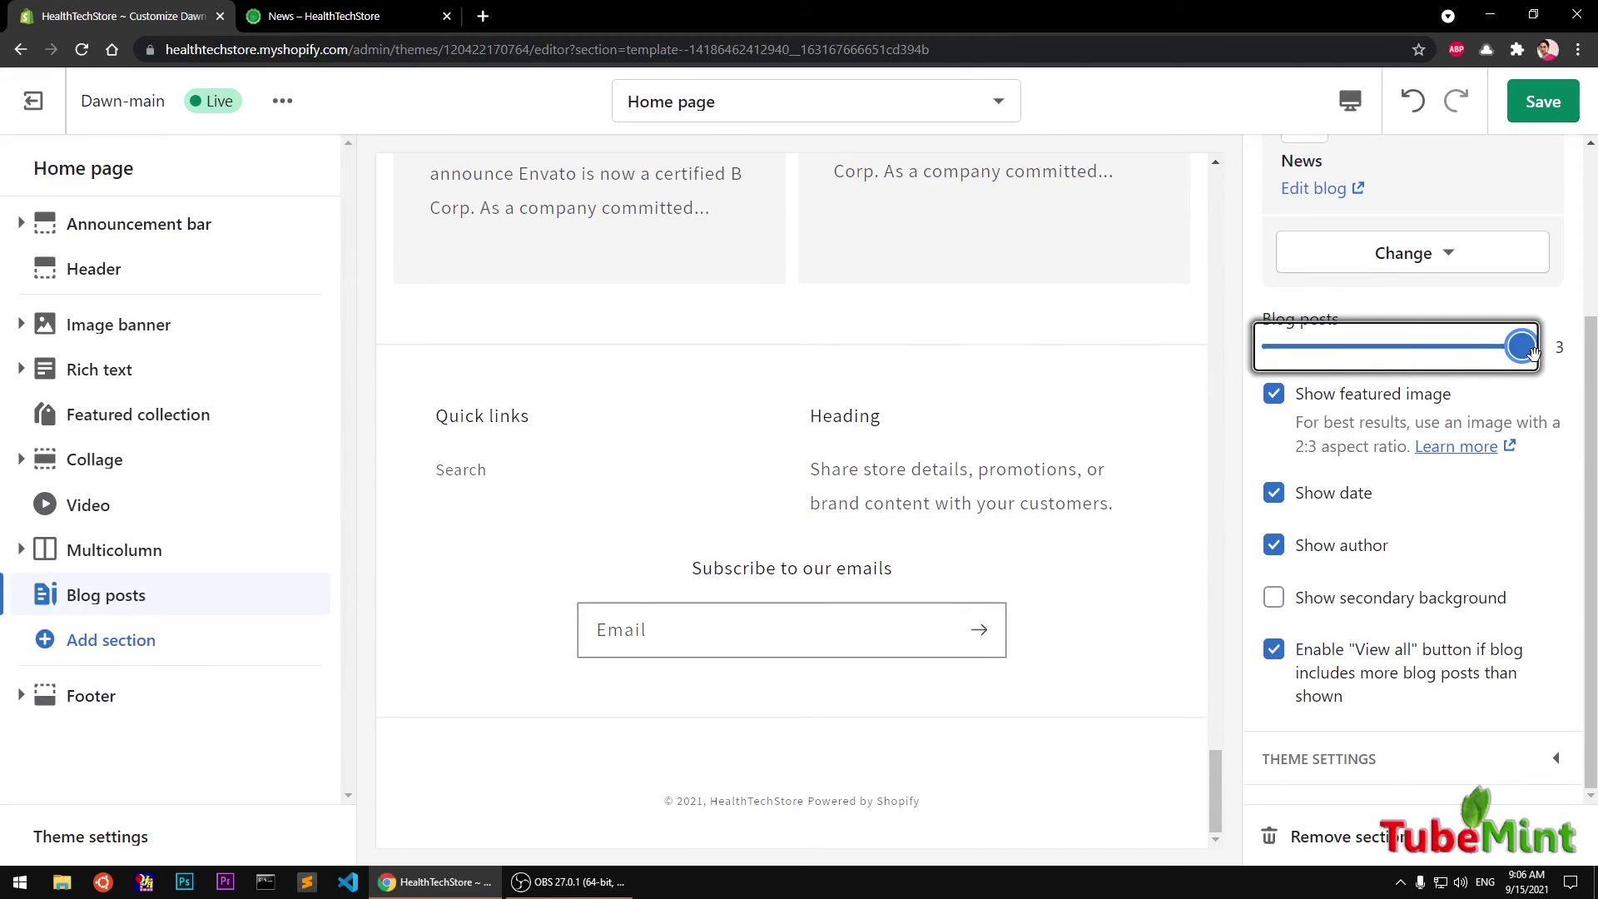
click(1543, 101)
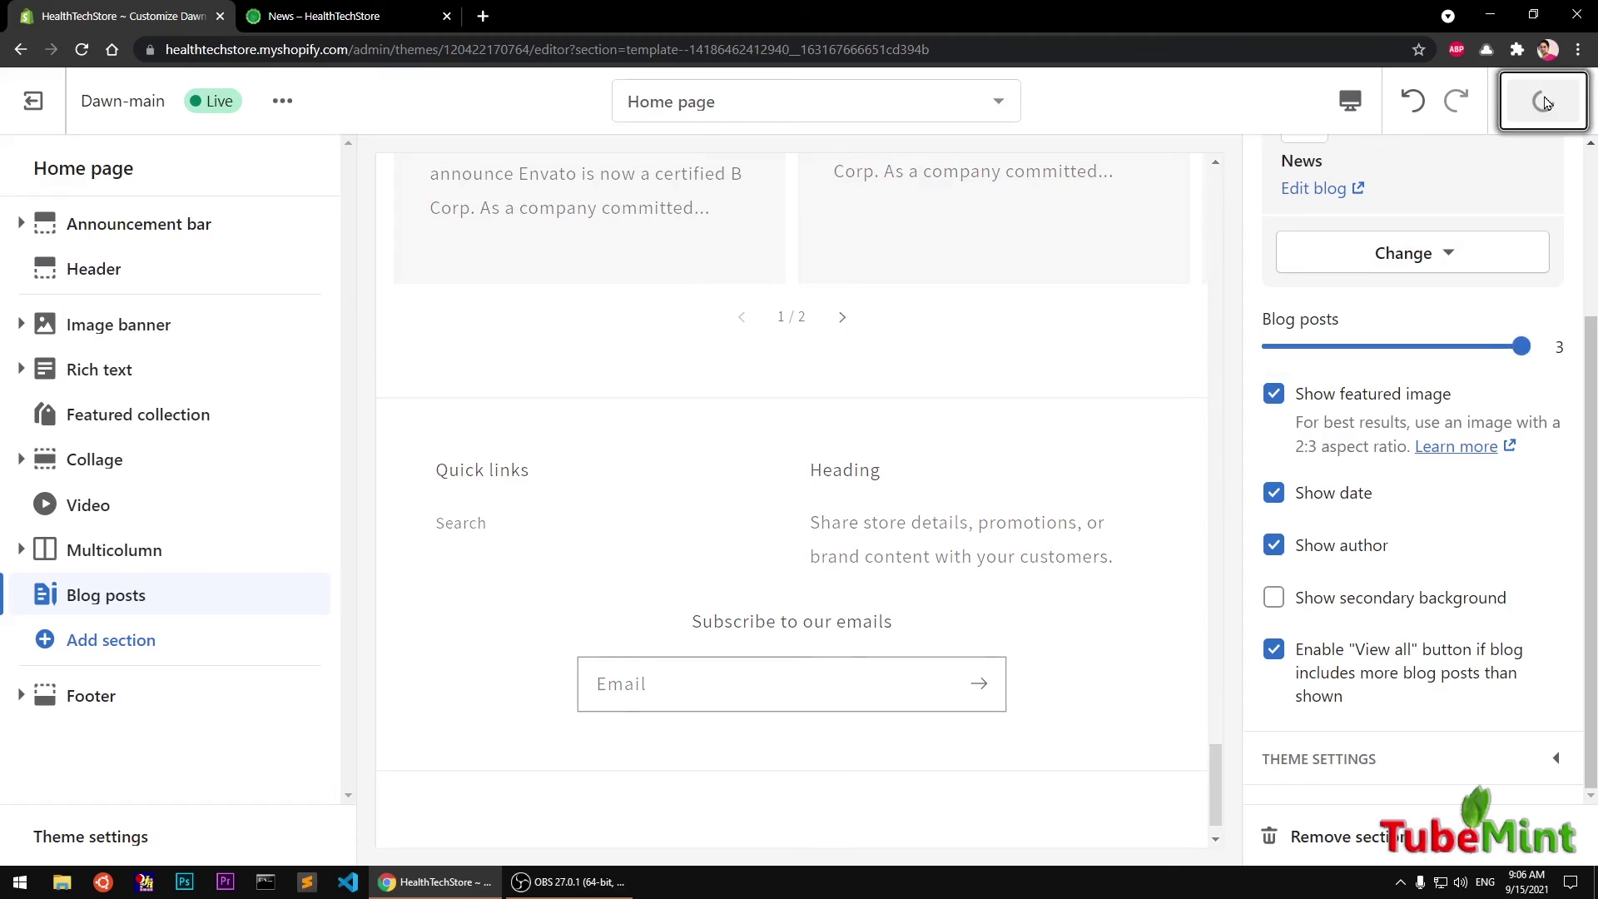